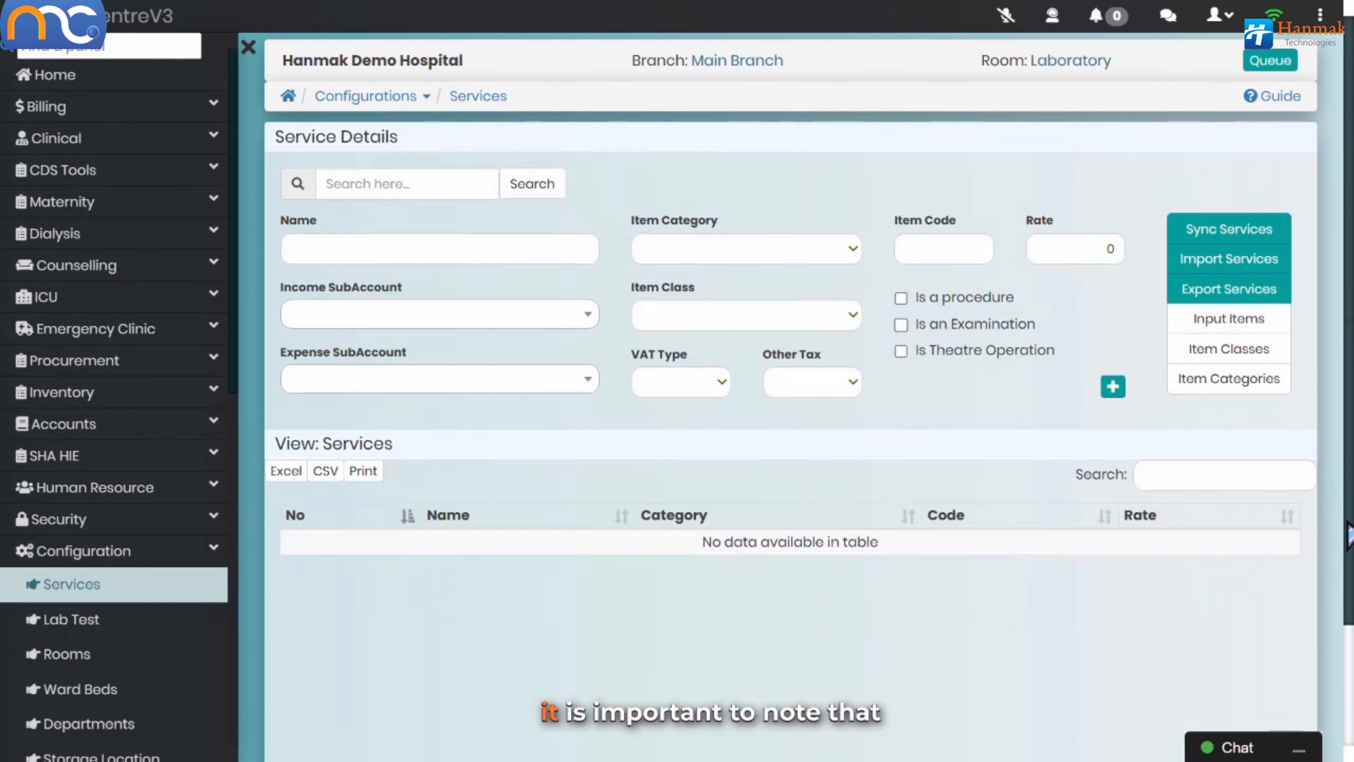
# Step: List all services in the services table and search them for "urin"
pyautogui.scroll(-3, 1333, 587)
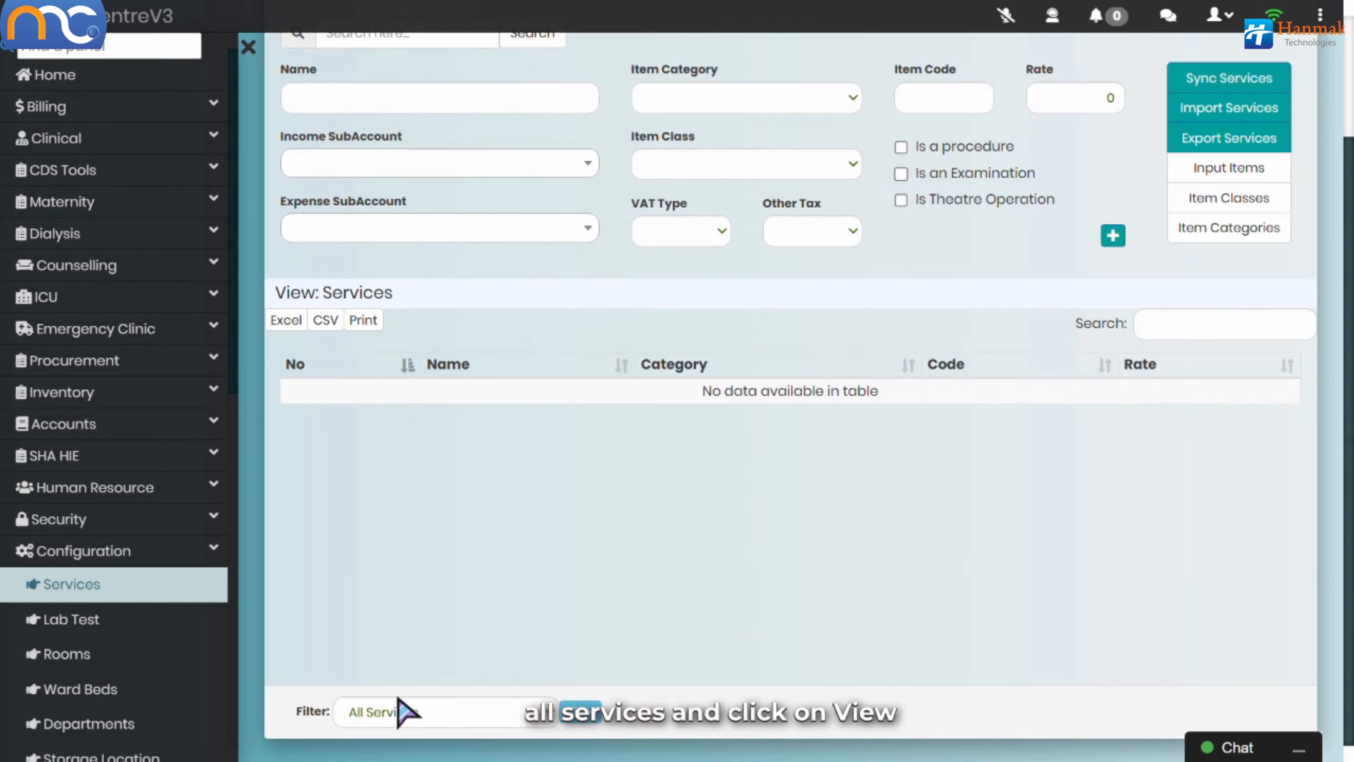
pyautogui.click(587, 722)
pyautogui.moveTo(1312, 404); pyautogui.dragTo(1317, 523)
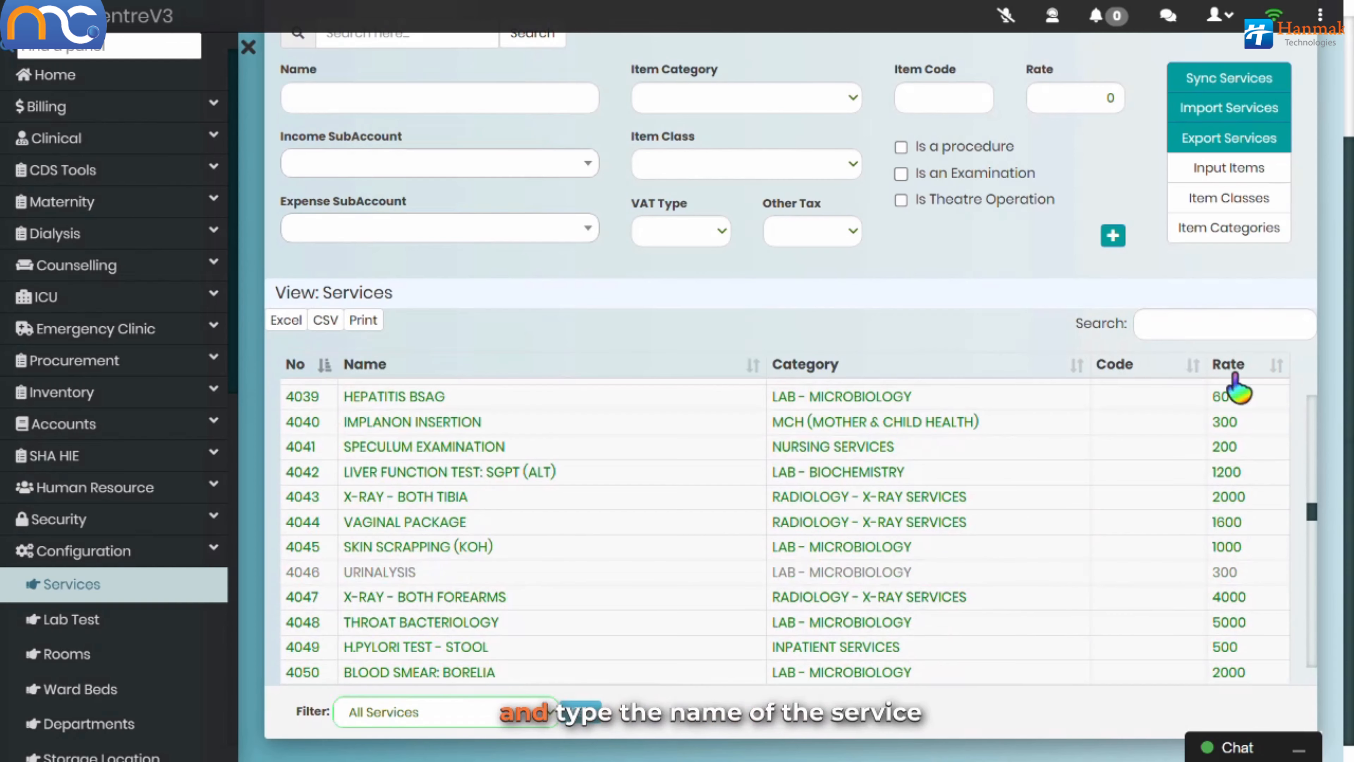
pyautogui.click(1210, 332)
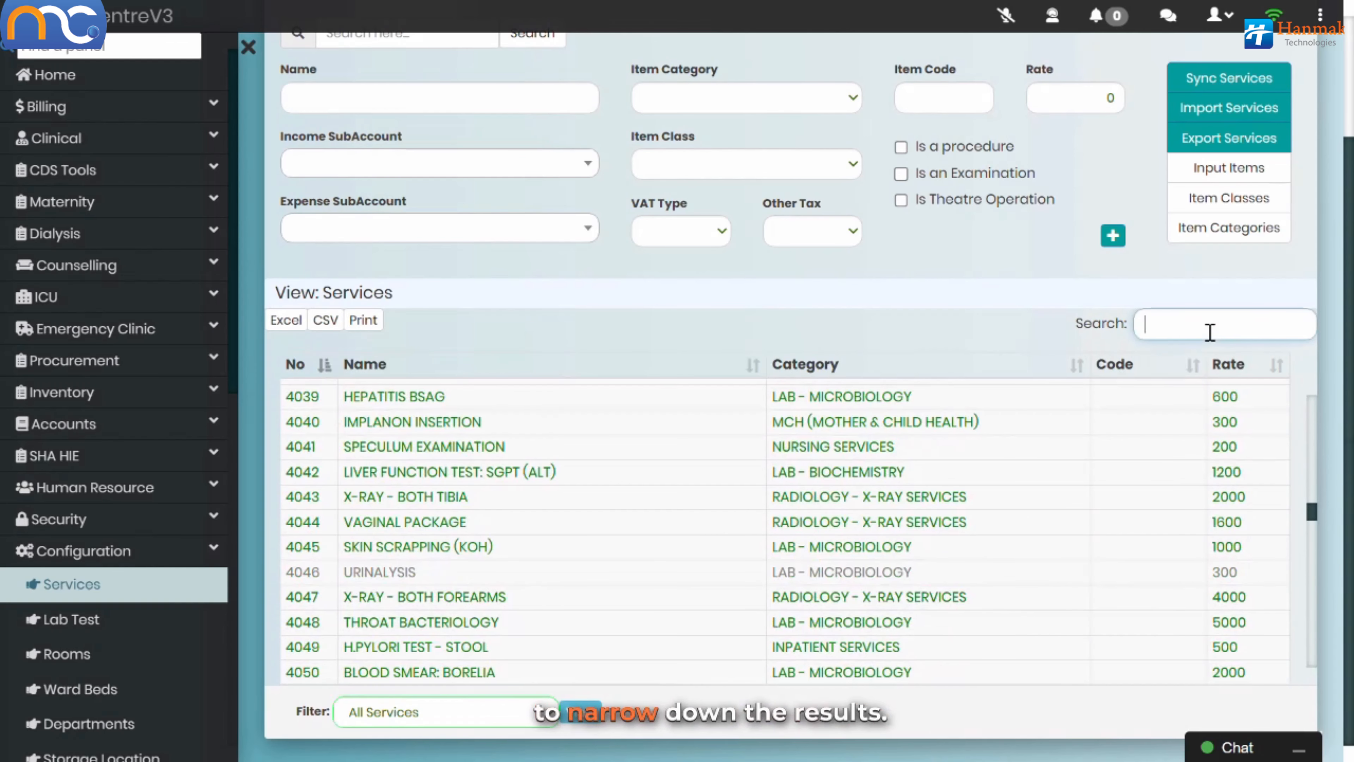
pyautogui.write('urin')
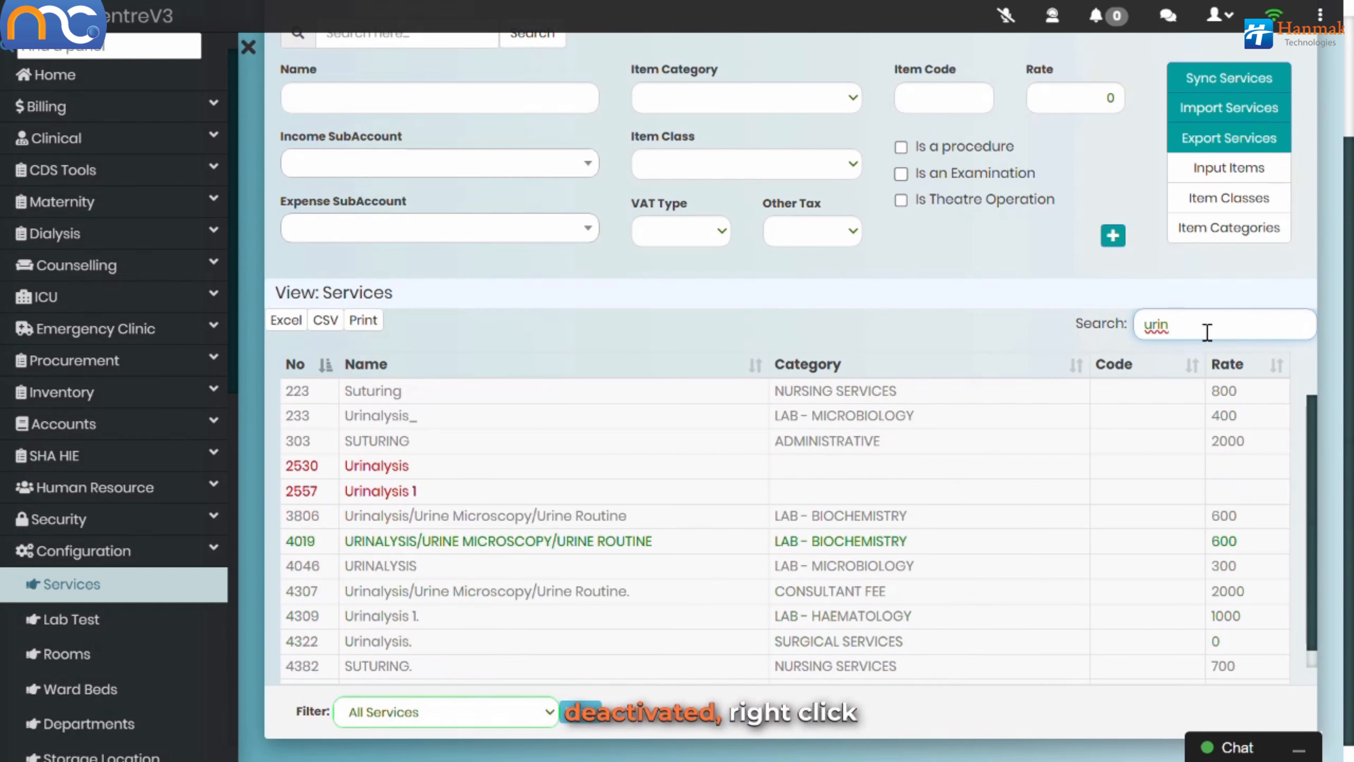
# Step: Activate the deactivated "Urinalysis." service in the SURGICAL SERVICES category and confirm the activation
pyautogui.rightClick(620, 650)
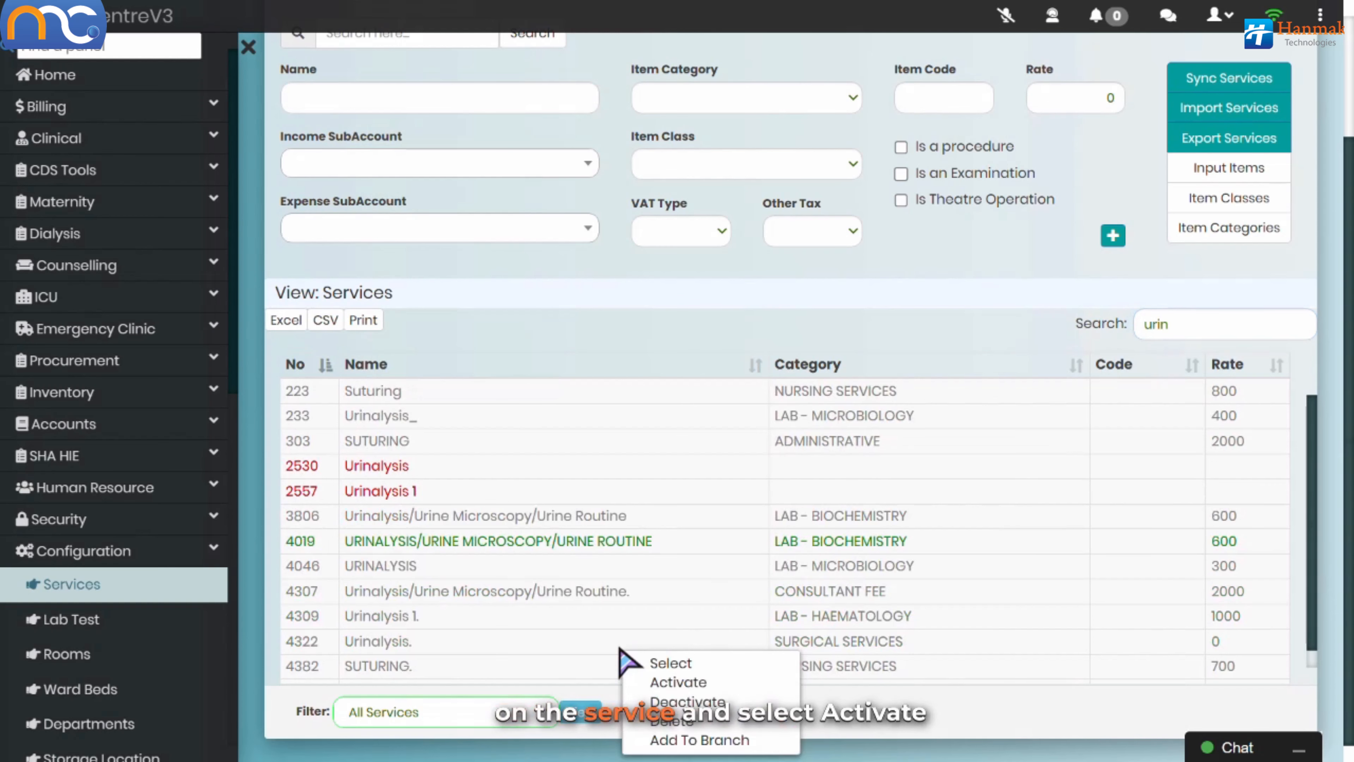
pyautogui.click(682, 684)
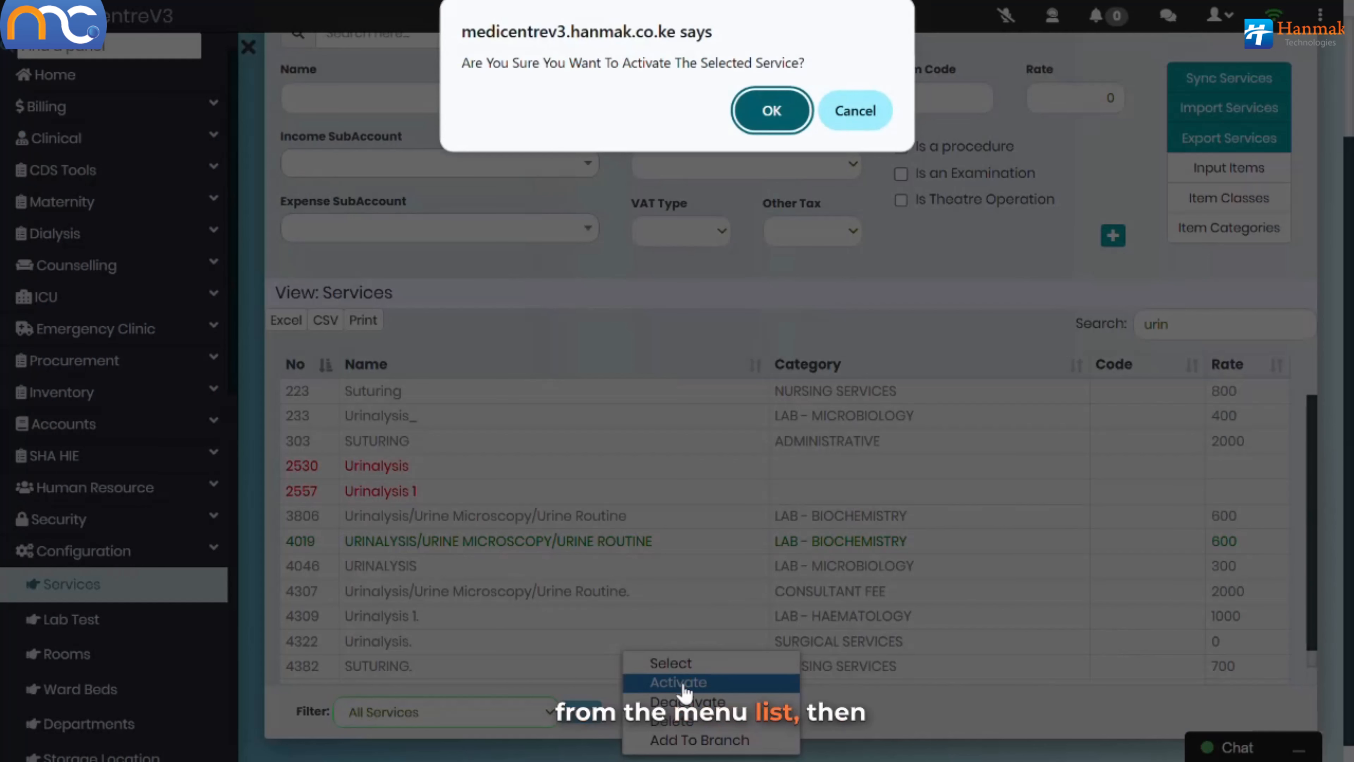
pyautogui.click(762, 115)
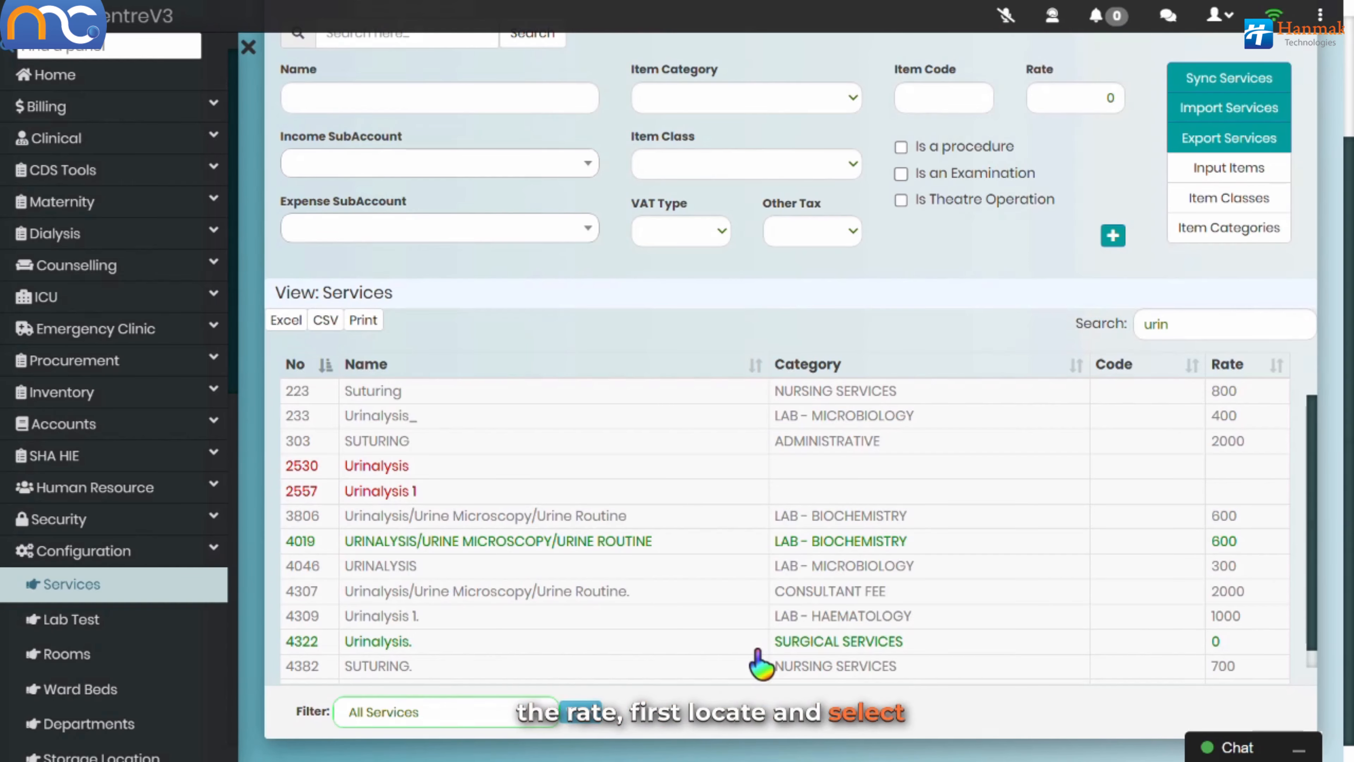
# Step: Set the rate of the "Urinalysis." service in SURGICAL SERVICES to 200 and update its record
pyautogui.click(758, 648)
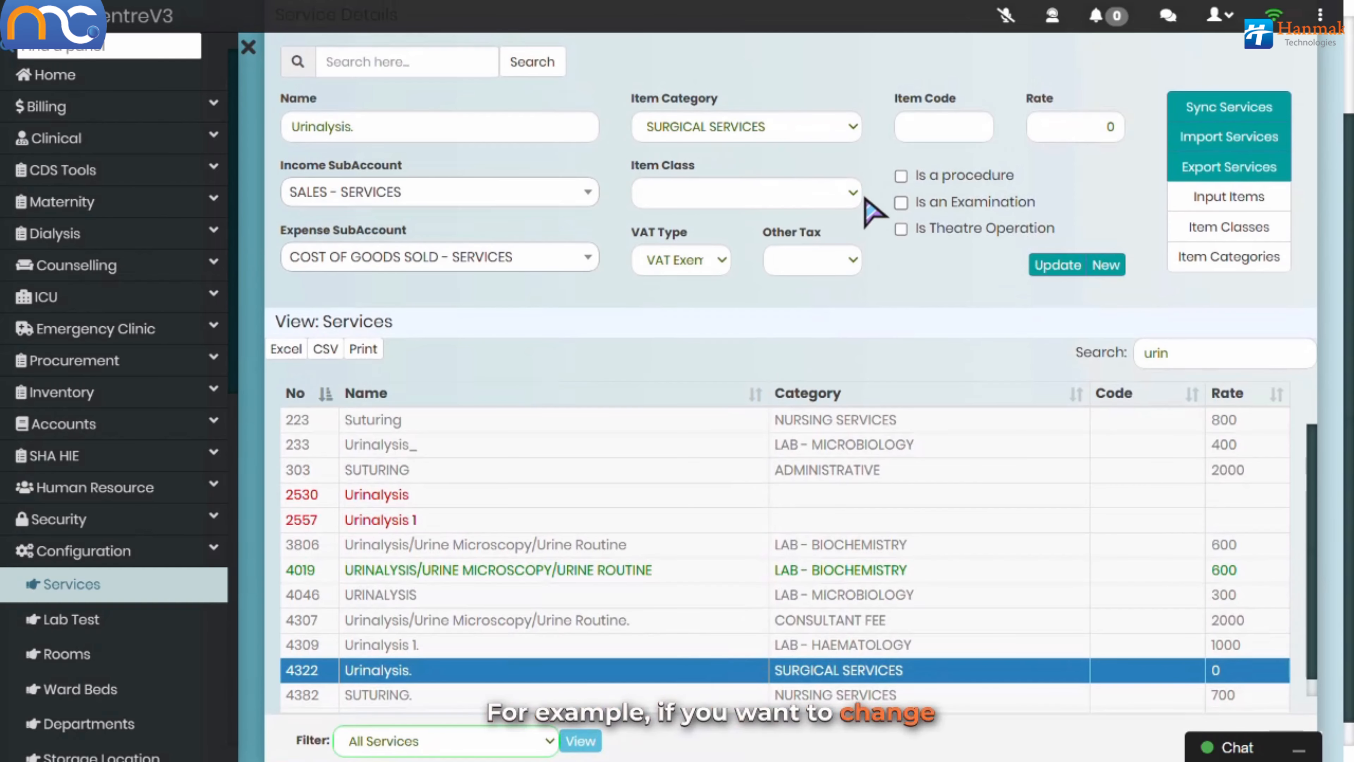
pyautogui.click(1049, 138)
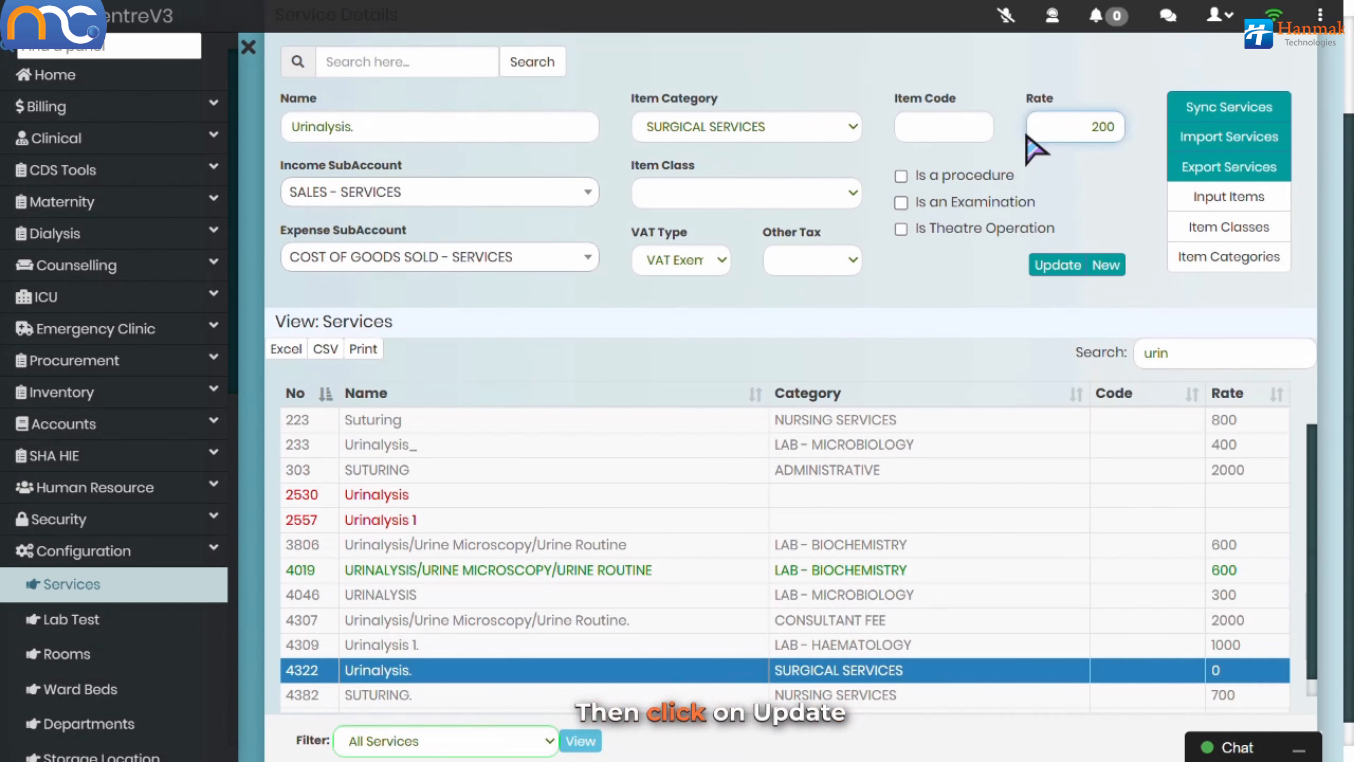
pyautogui.click(1073, 272)
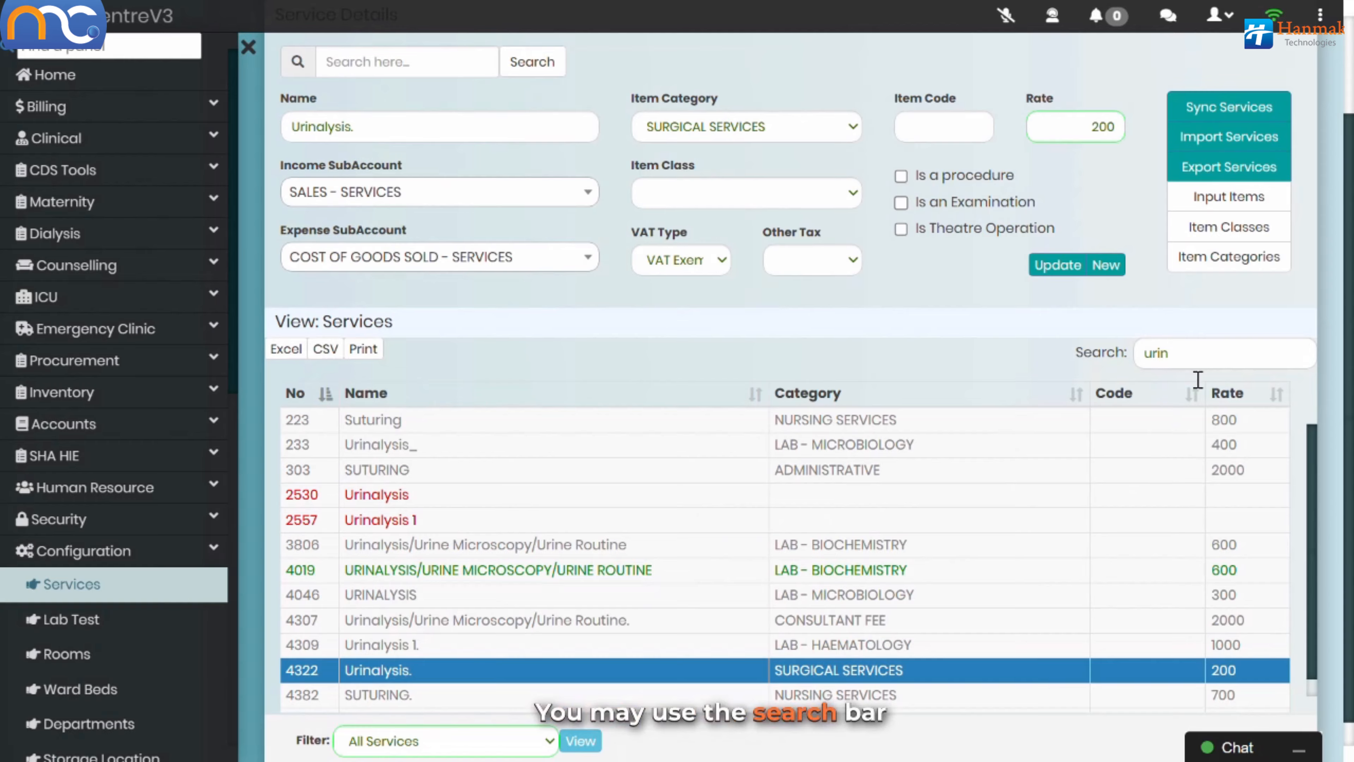
# Step: Deactivate the active service URINALYSIS/URINE MICROSCOPY/URINE ROUTINE in LAB - BIOCHEMISTRY and confirm it
pyautogui.click(1196, 363)
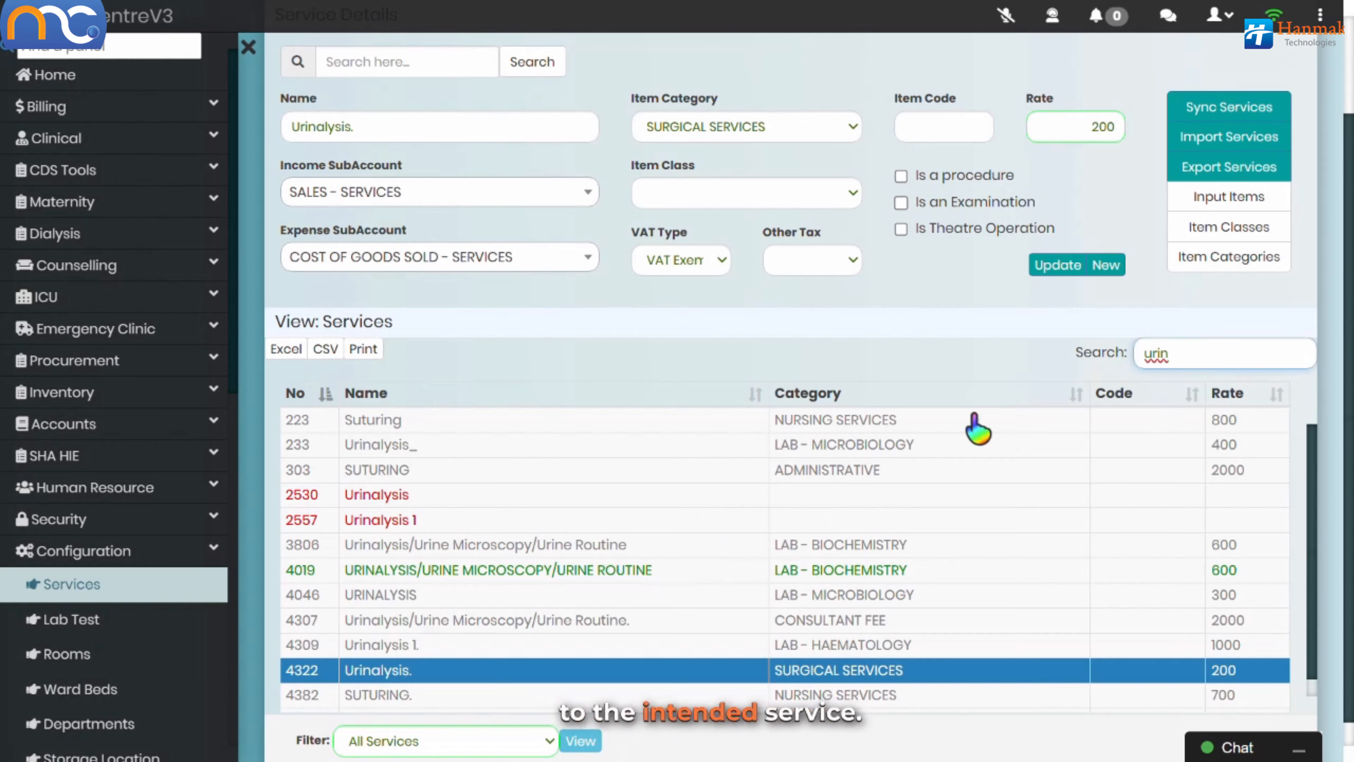
pyautogui.rightClick(673, 569)
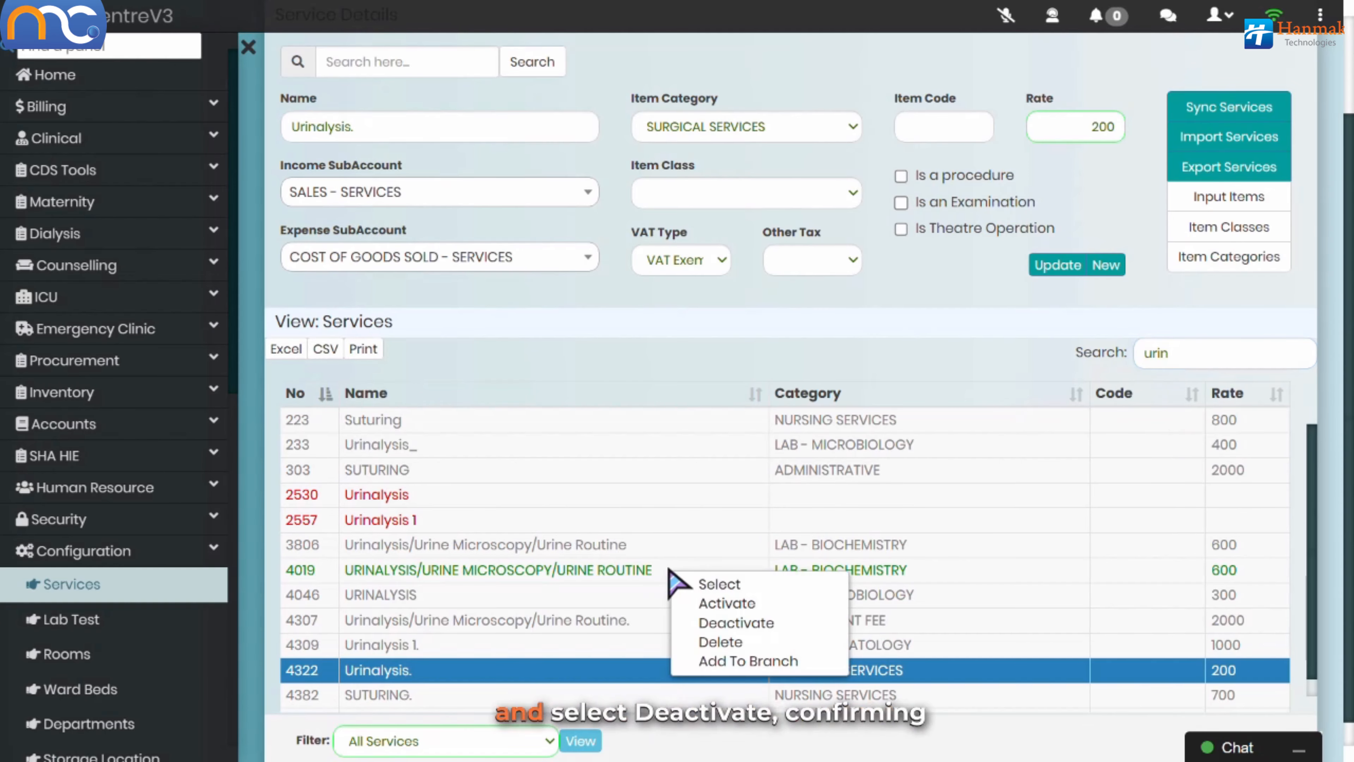
pyautogui.click(725, 623)
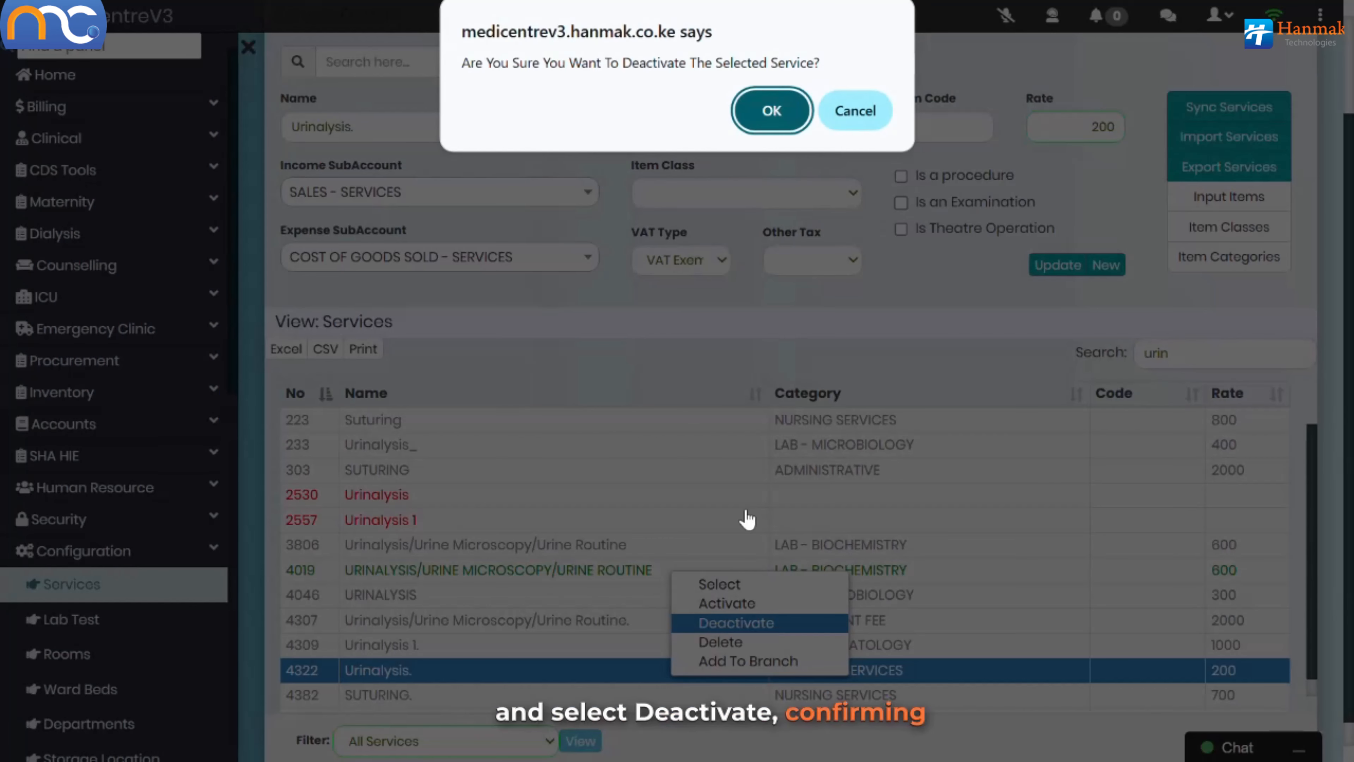
pyautogui.click(772, 111)
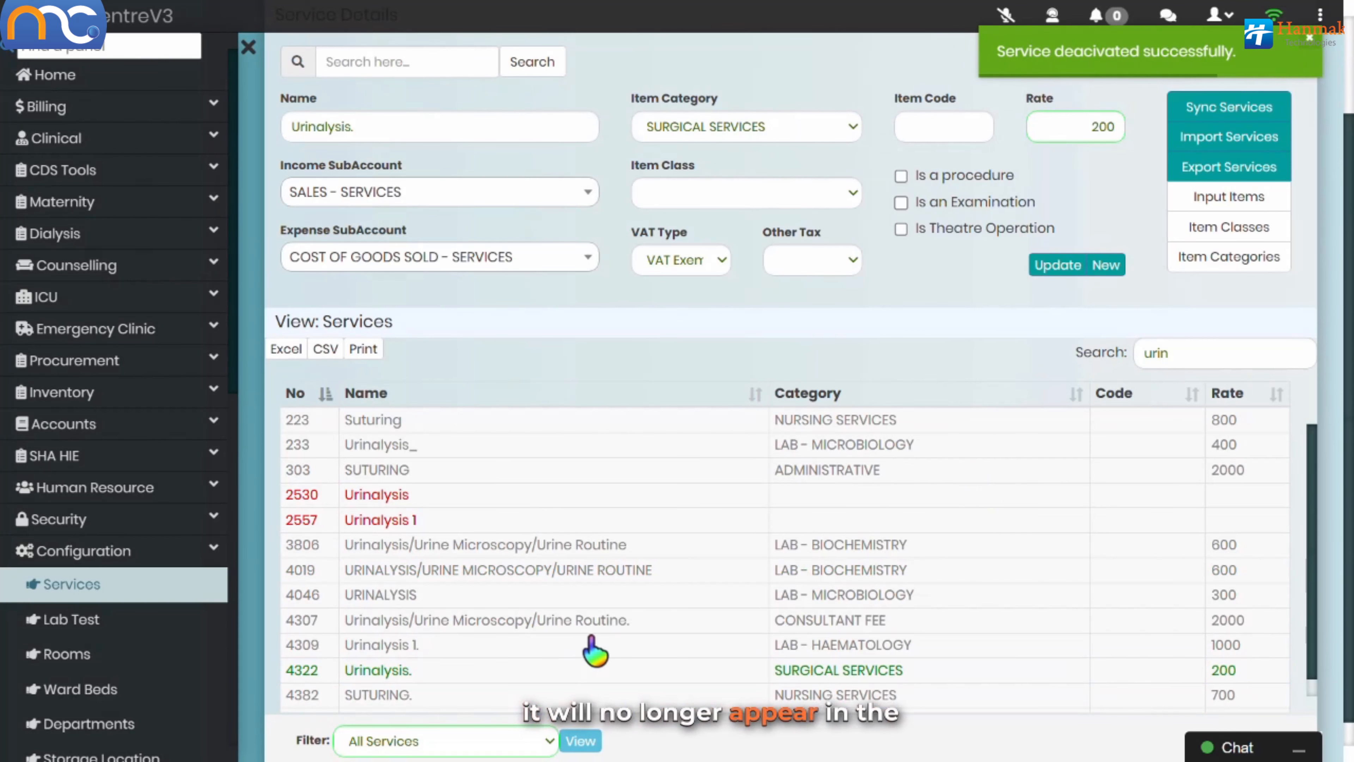
# Step: Filter the services table to Active Only, check the "urin" matches, and clear the search to review all active services
pyautogui.click(447, 740)
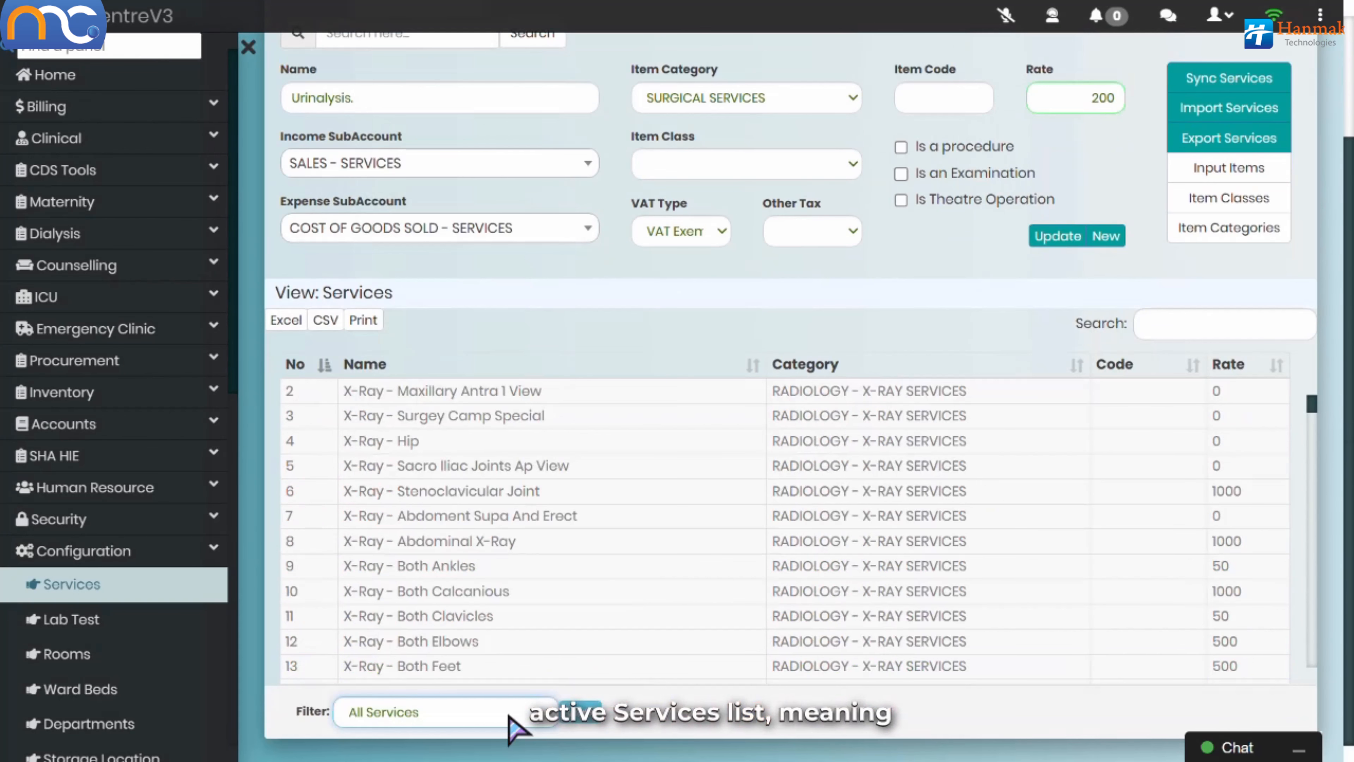
pyautogui.click(510, 714)
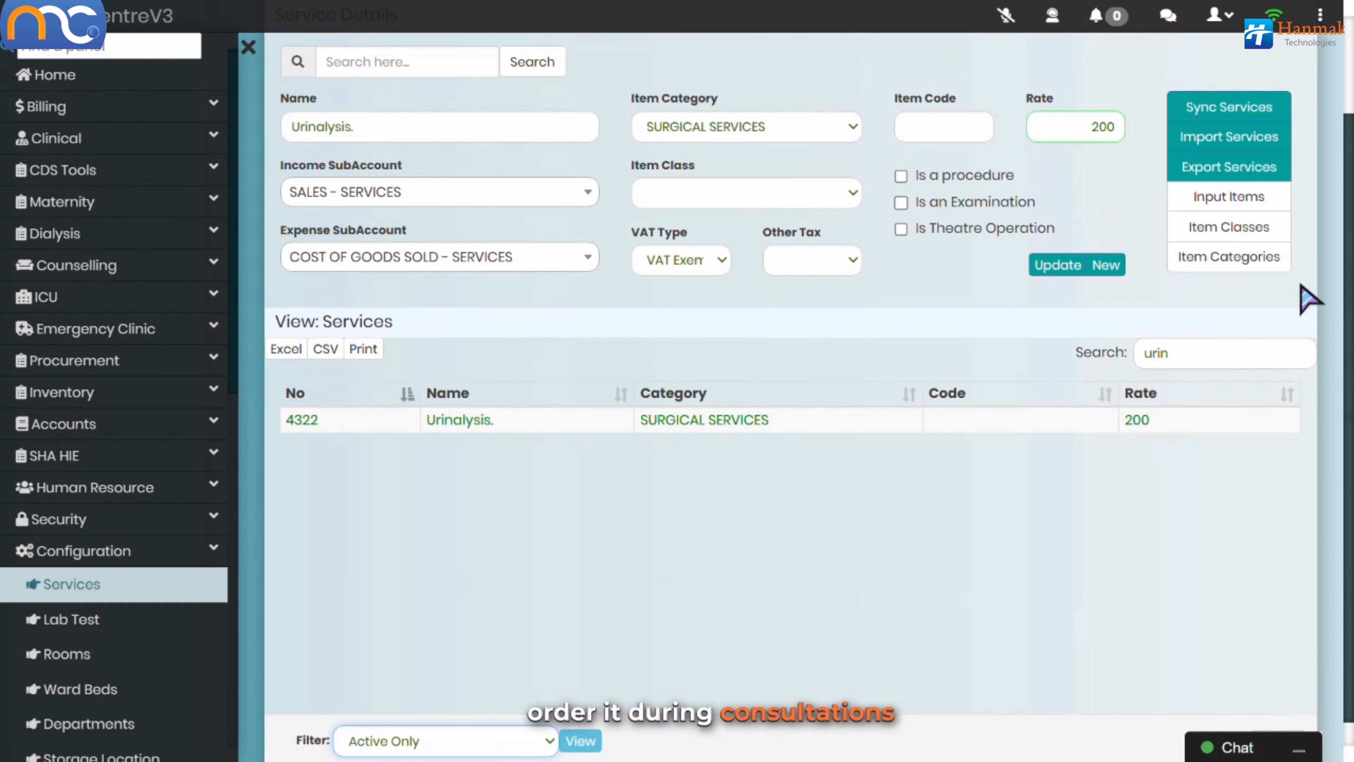
pyautogui.moveTo(1182, 357); pyautogui.dragTo(1130, 366)
pyautogui.press('BackSpace')
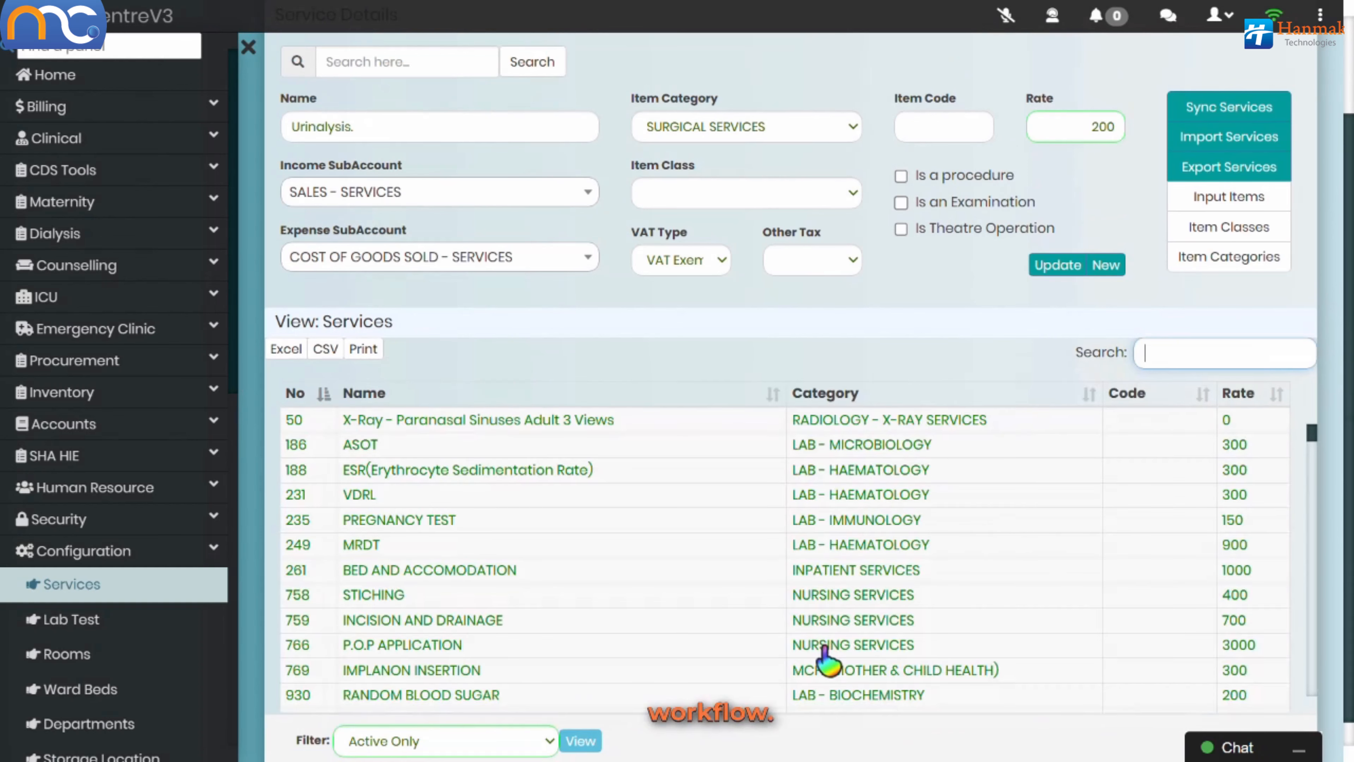
pyautogui.scroll(-2, 826, 662)
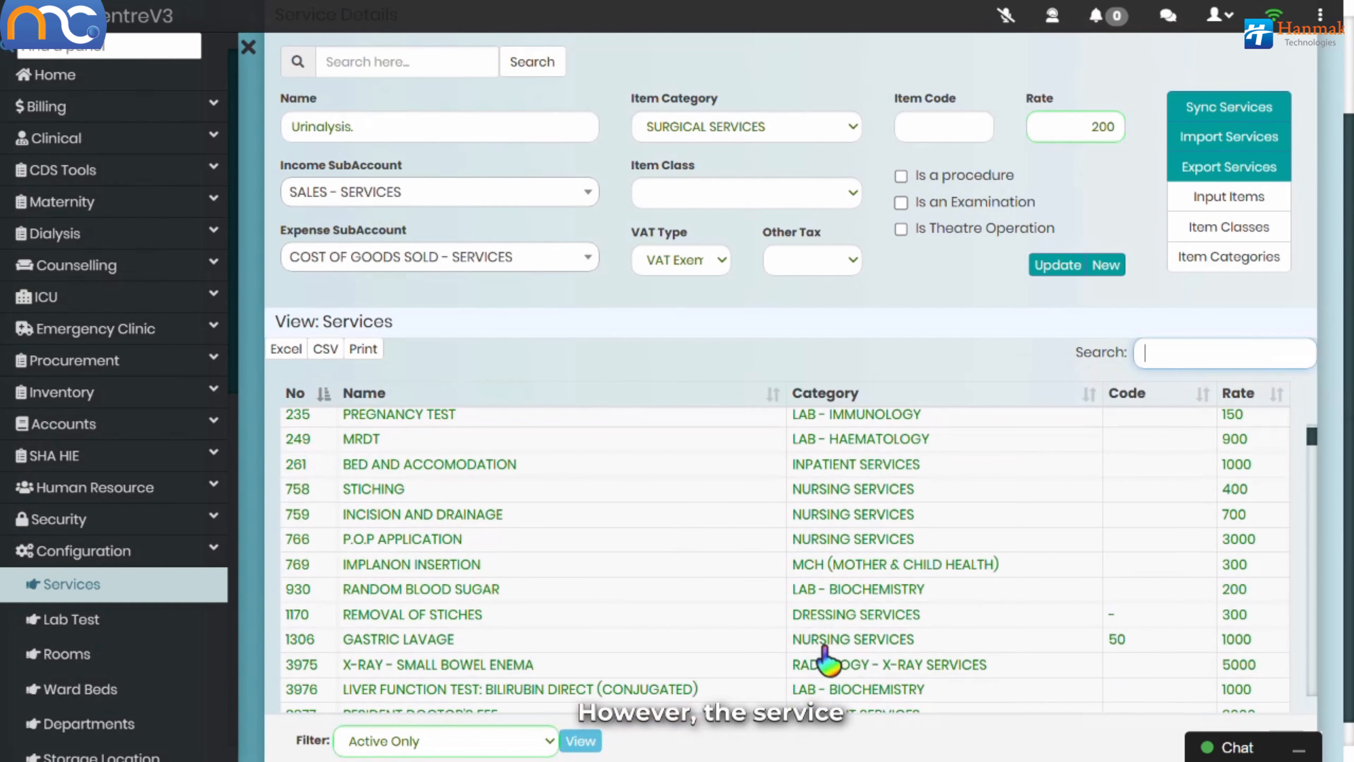
pyautogui.scroll(2, 827, 660)
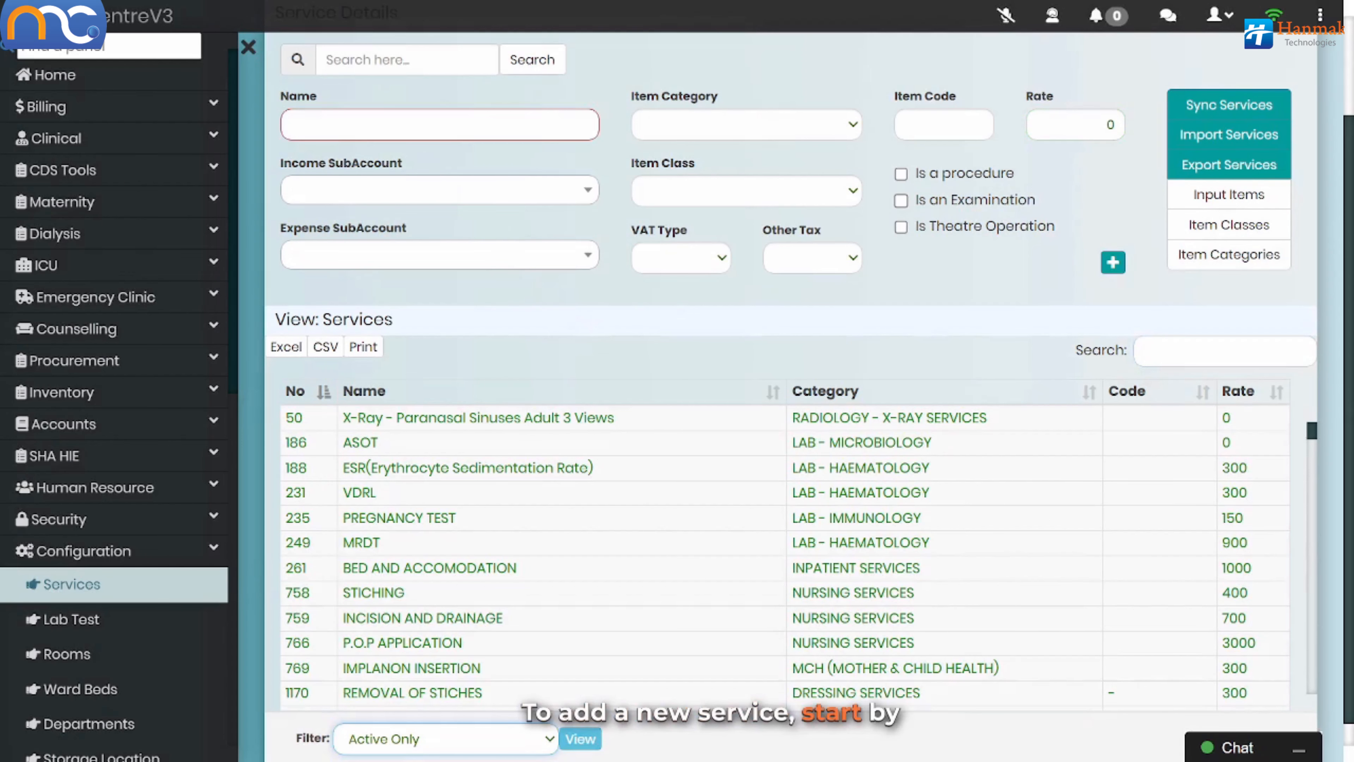
# Step: Name the new service Random Blood Sugar, with income subaccount SALES - SERVICES and expense subaccount COST OF GOODS SOLD - SERVICES
pyautogui.click(292, 124)
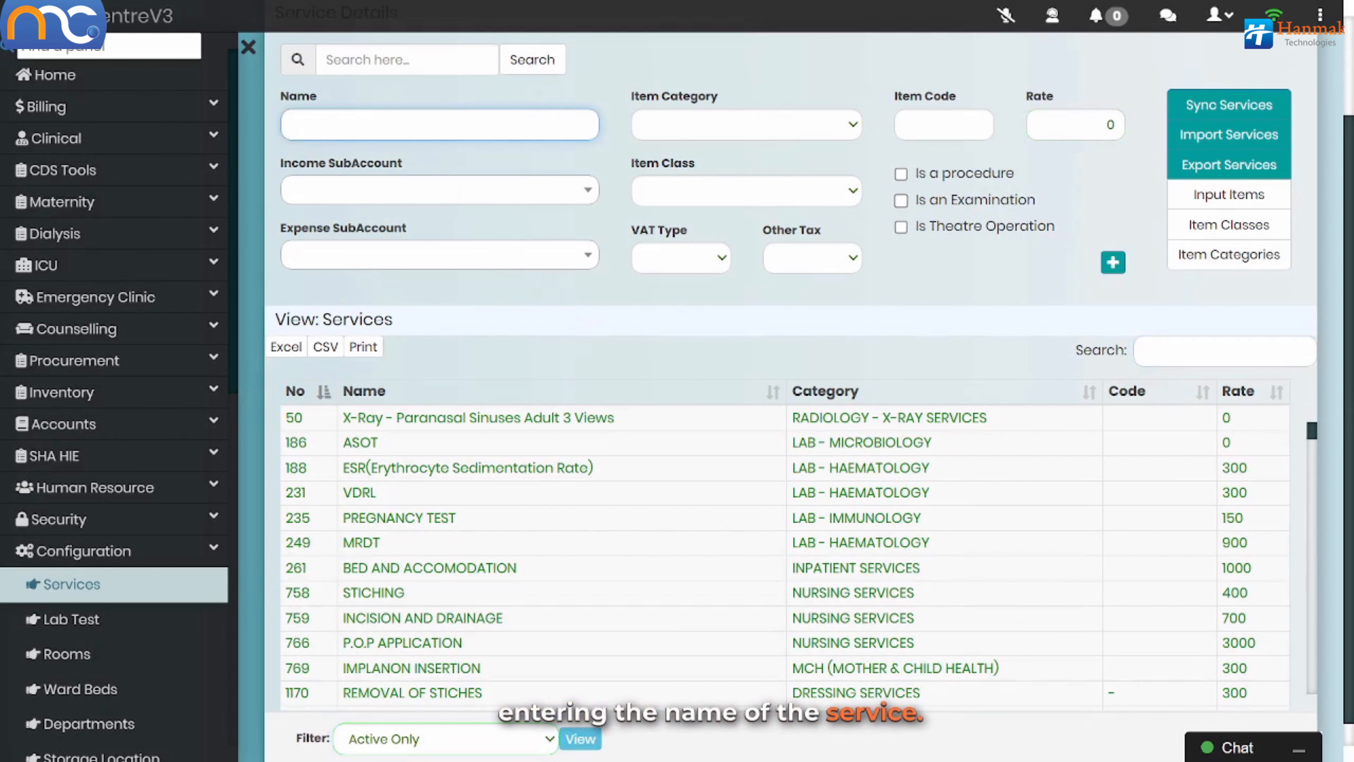
pyautogui.write('Random Blood Sugar')
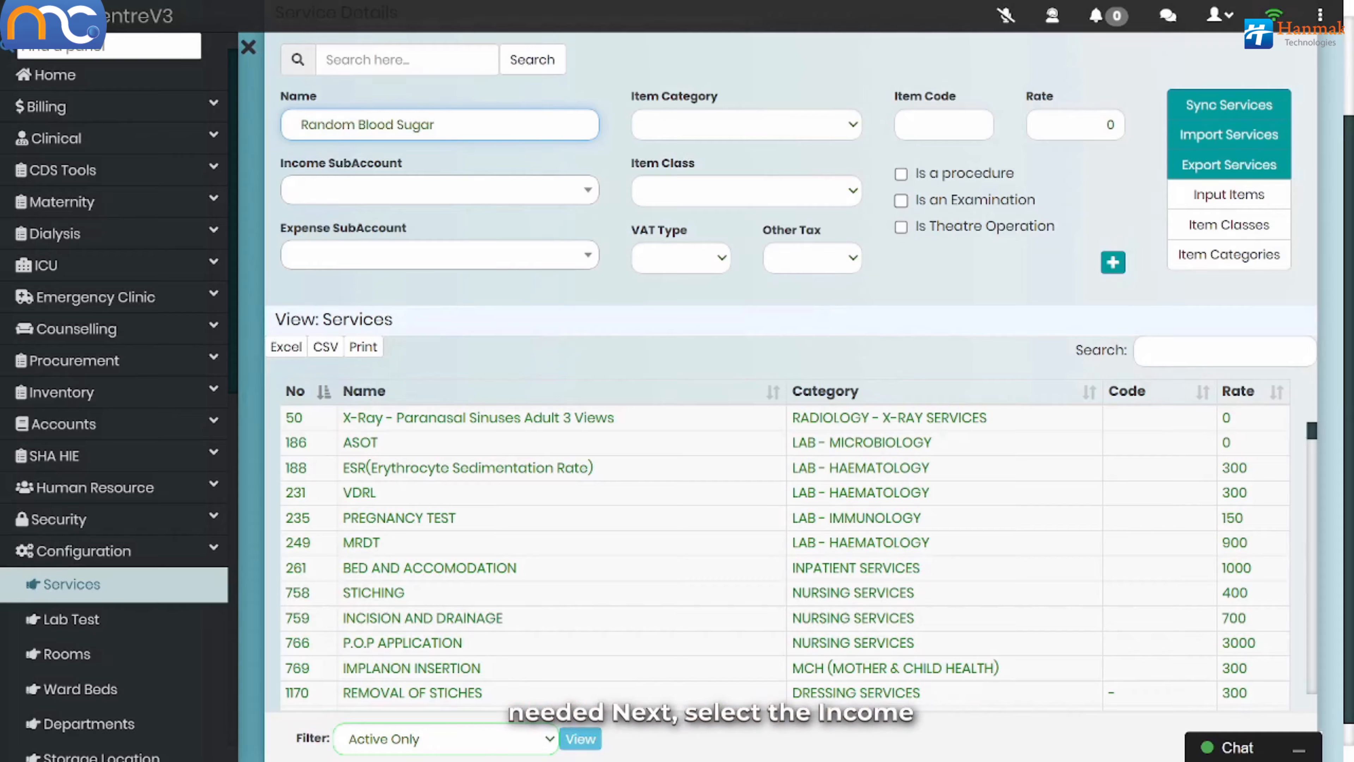
pyautogui.click(418, 191)
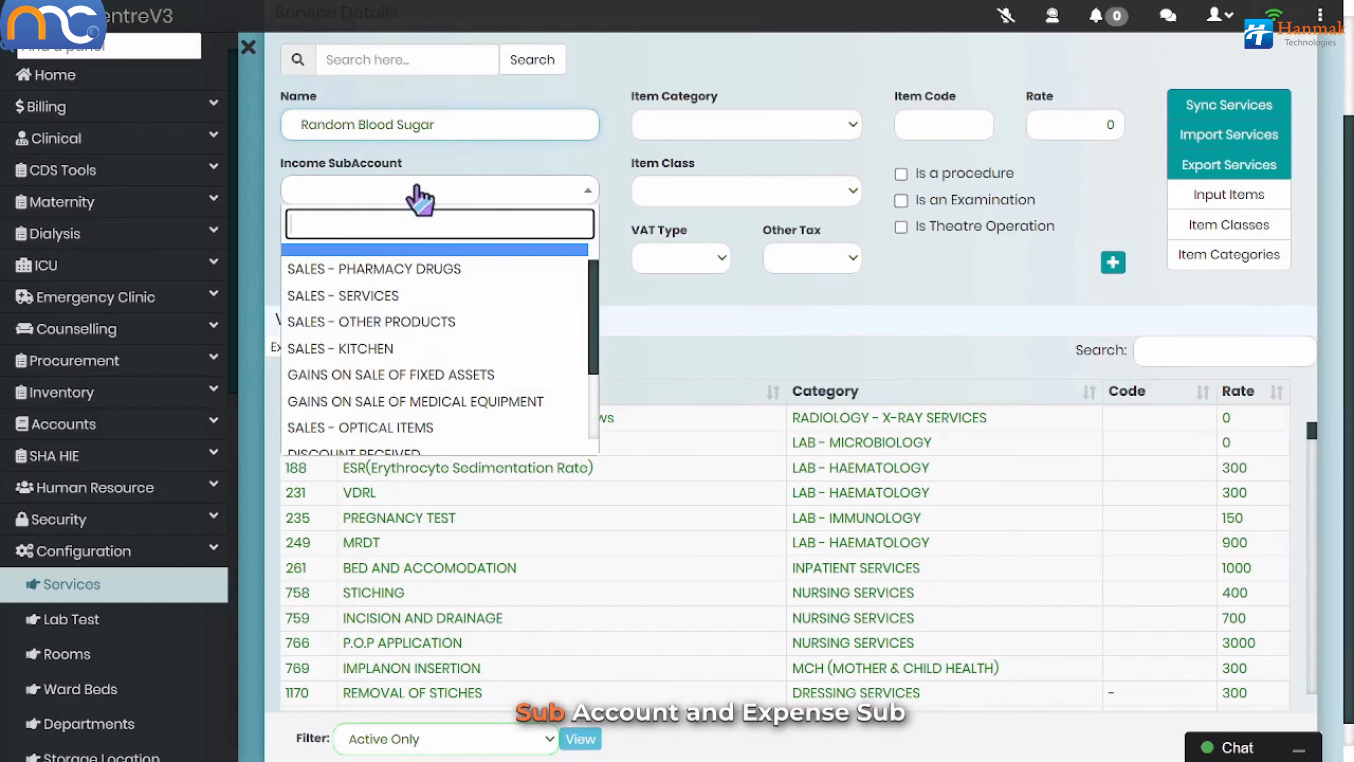
pyautogui.write('ser')
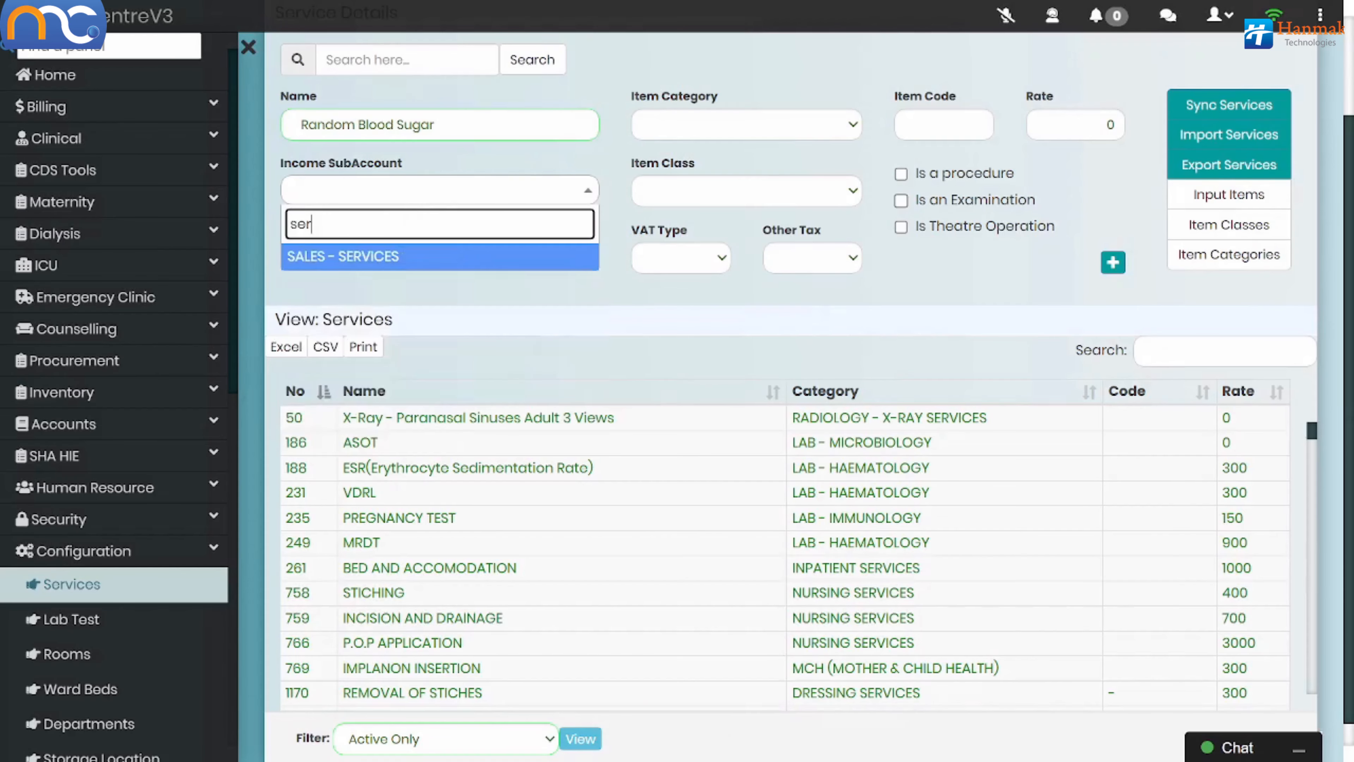
pyautogui.click(425, 256)
pyautogui.click(421, 255)
pyautogui.write('ser')
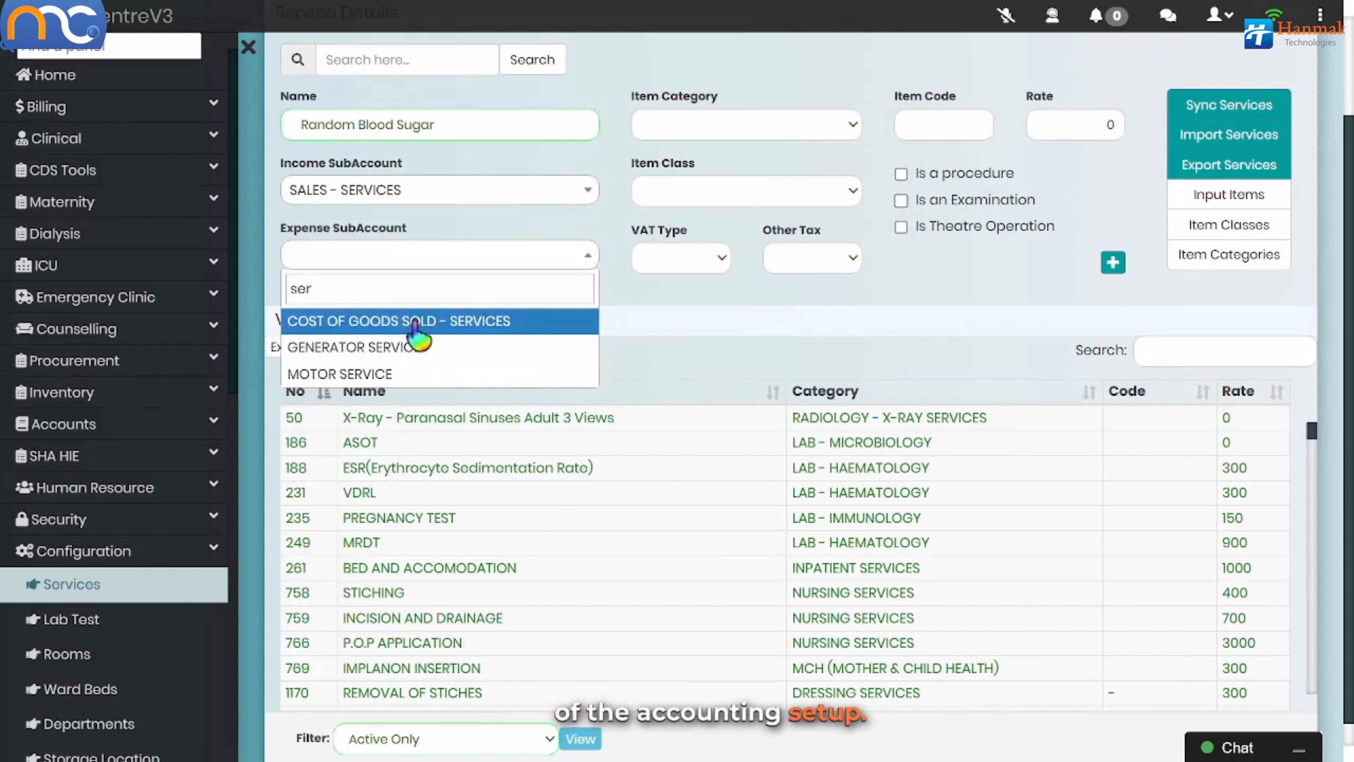
pyautogui.click(416, 323)
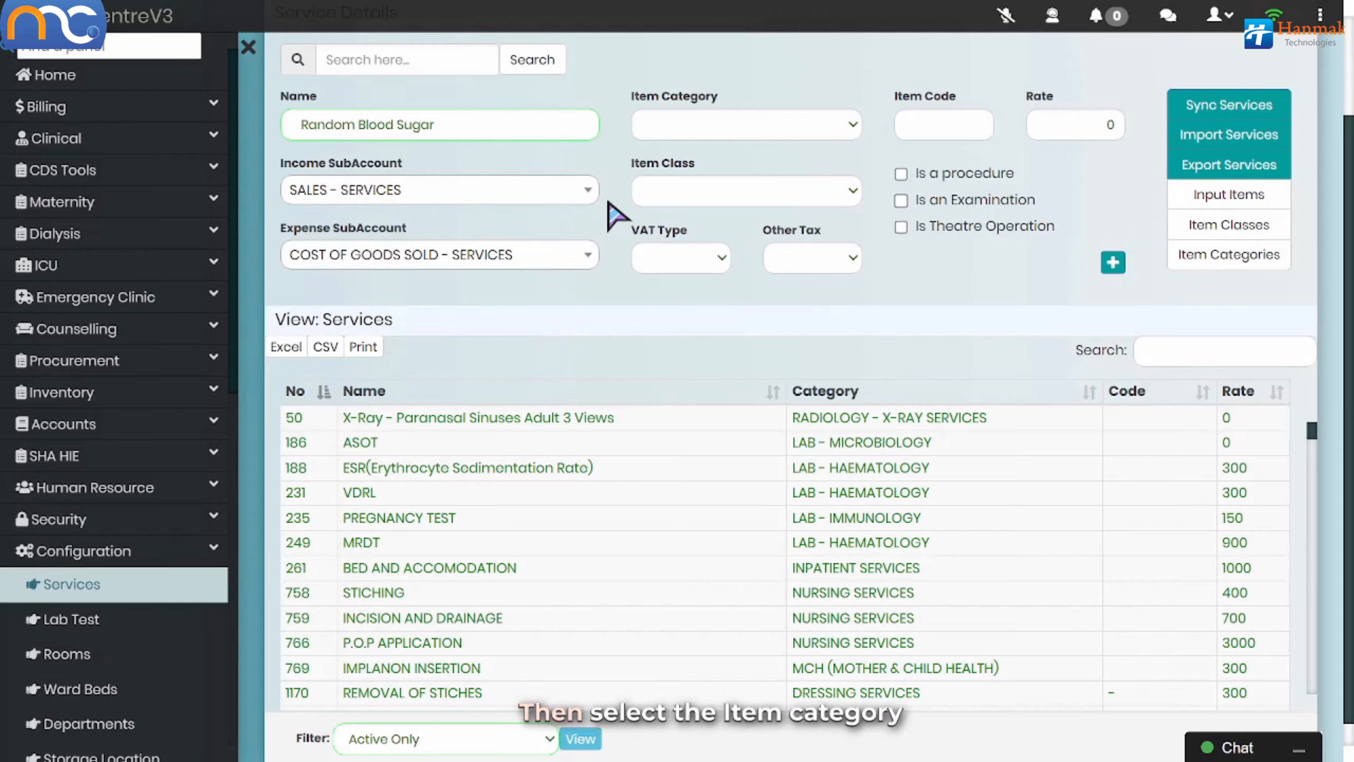
# Step: Assign the new Random Blood Sugar service to the LAB - BIOCHEMISTRY item category
pyautogui.click(693, 138)
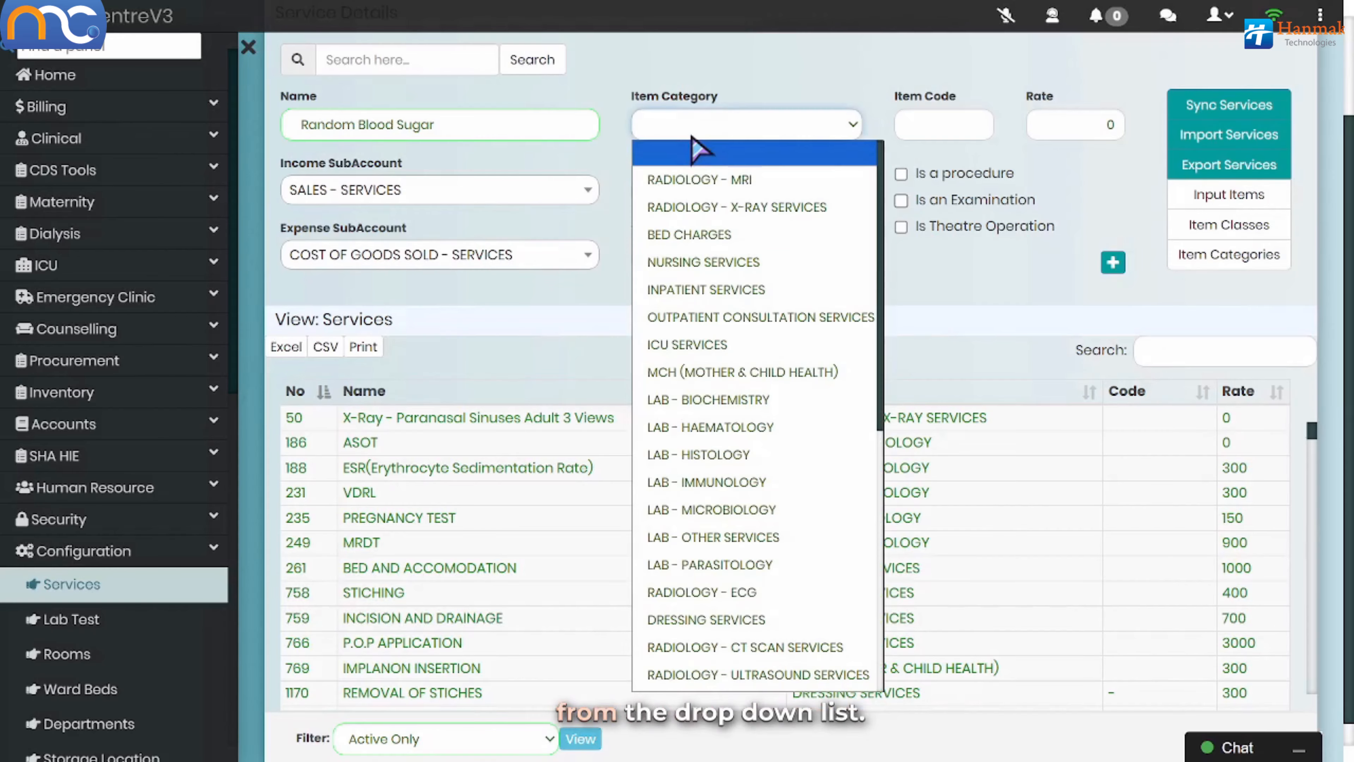
pyautogui.click(684, 399)
pyautogui.click(684, 399)
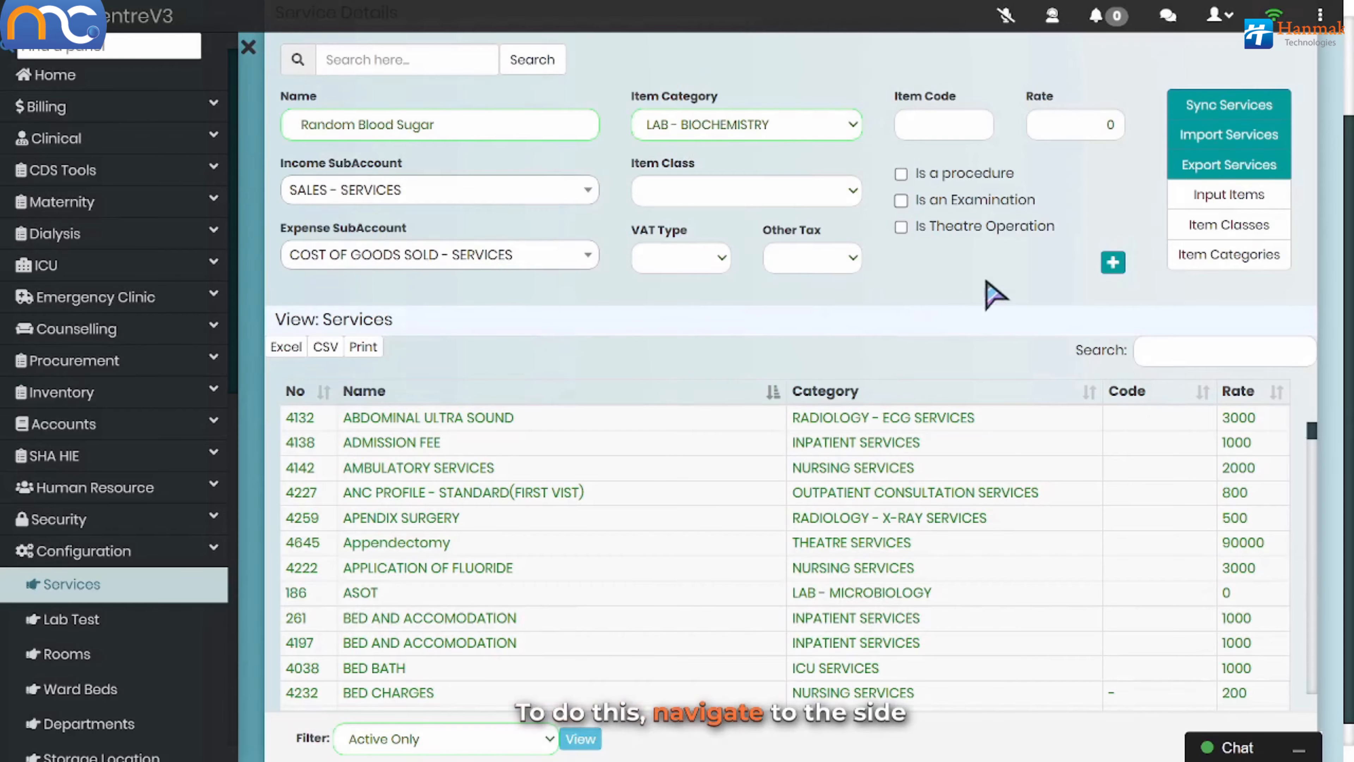
# Step: Open the item categories setup and fill in a category named Lab - Biochemistry linked to the Laboratory department
pyautogui.click(1222, 265)
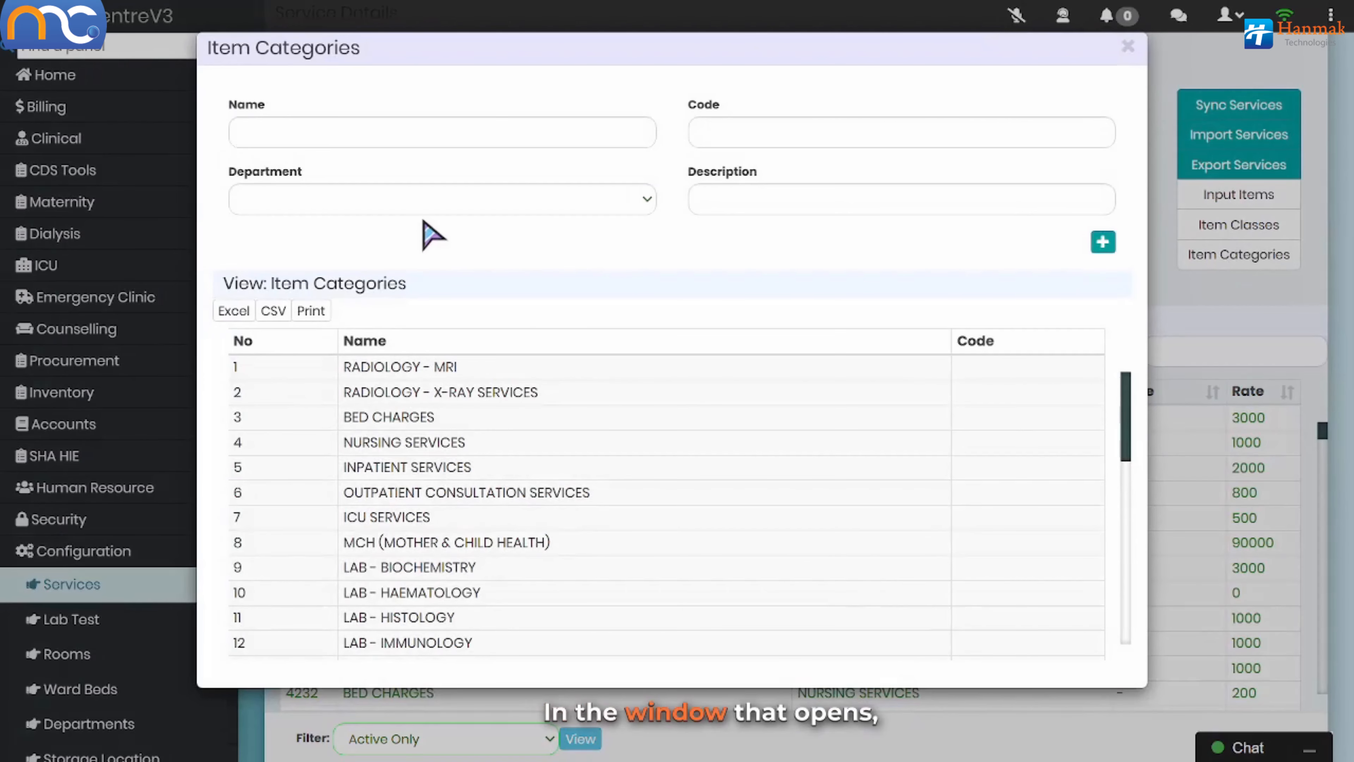
pyautogui.click(352, 138)
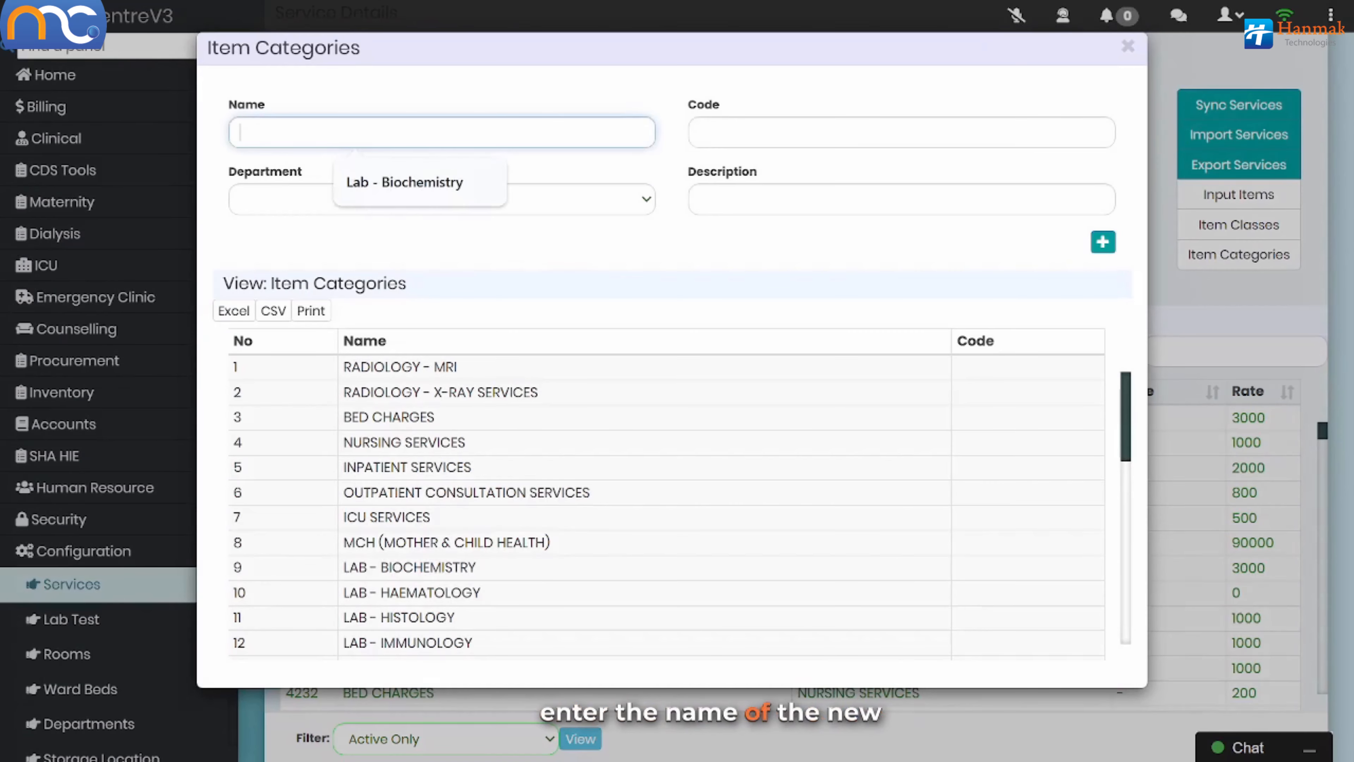
pyautogui.click(403, 182)
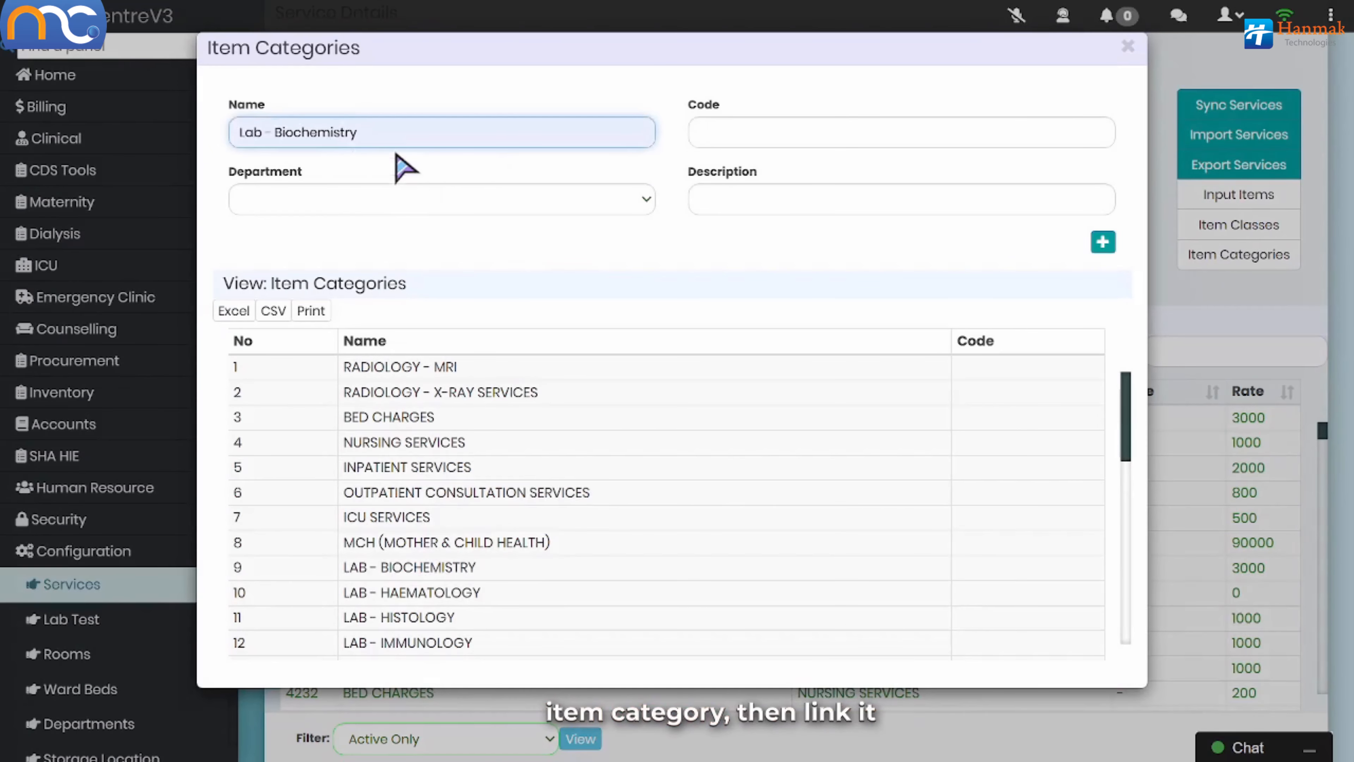
pyautogui.click(345, 202)
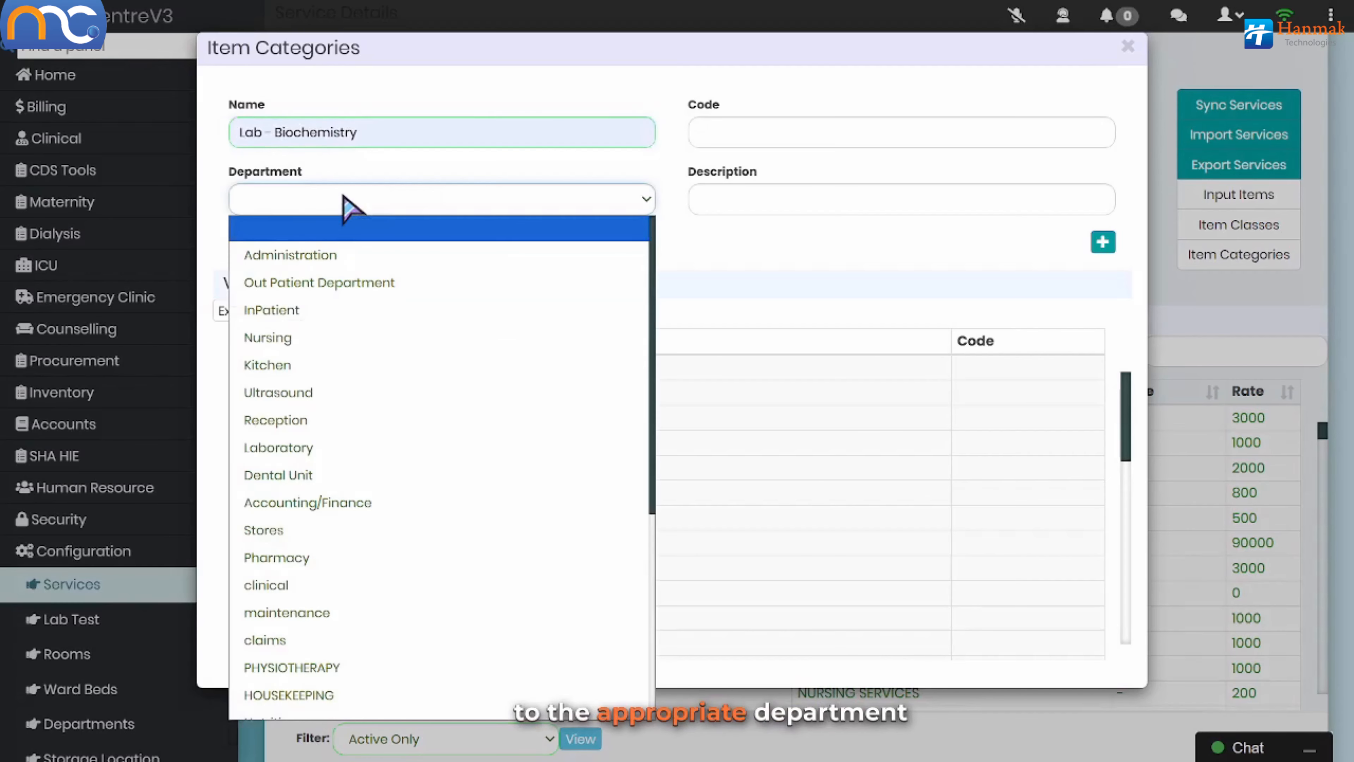
pyautogui.click(293, 447)
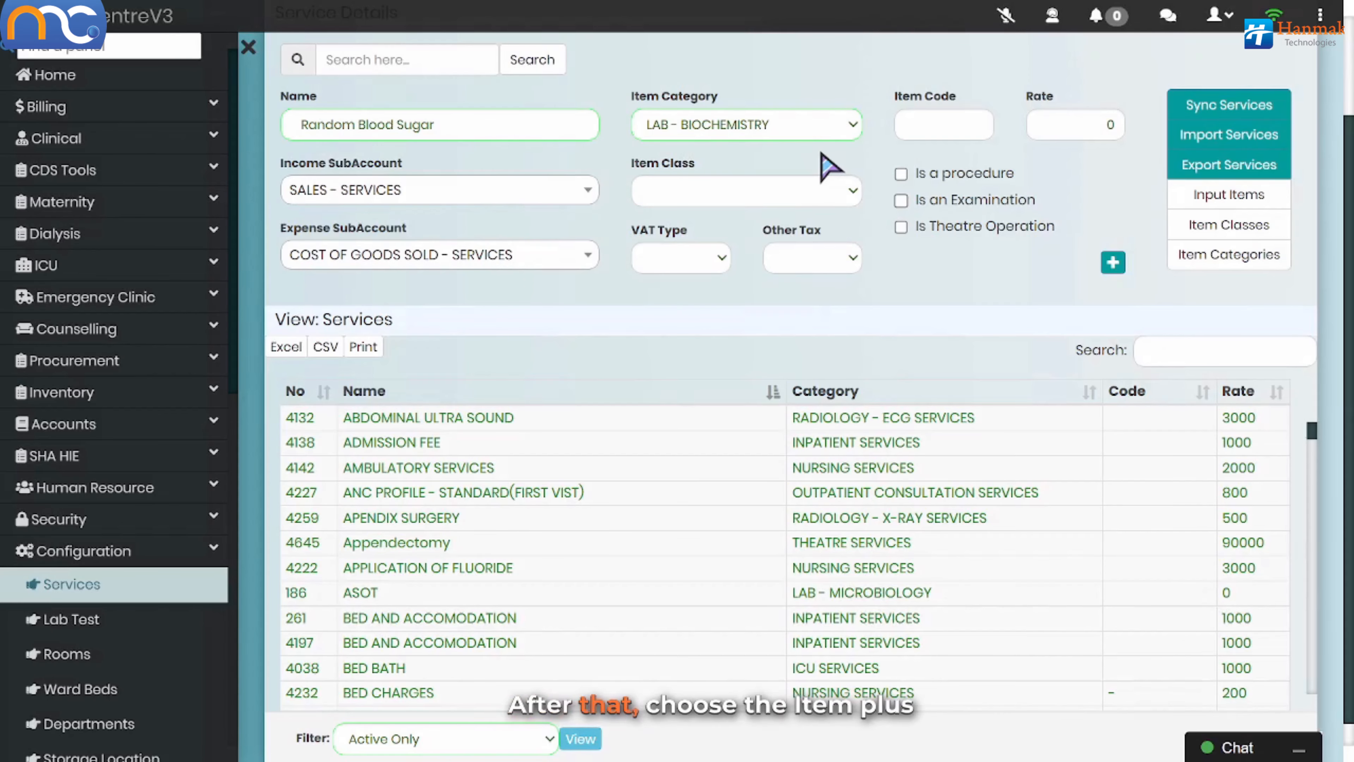
# Step: Set the new service's item class to Service, its VAT type to VAT Exempt and its rate to 200
pyautogui.click(824, 202)
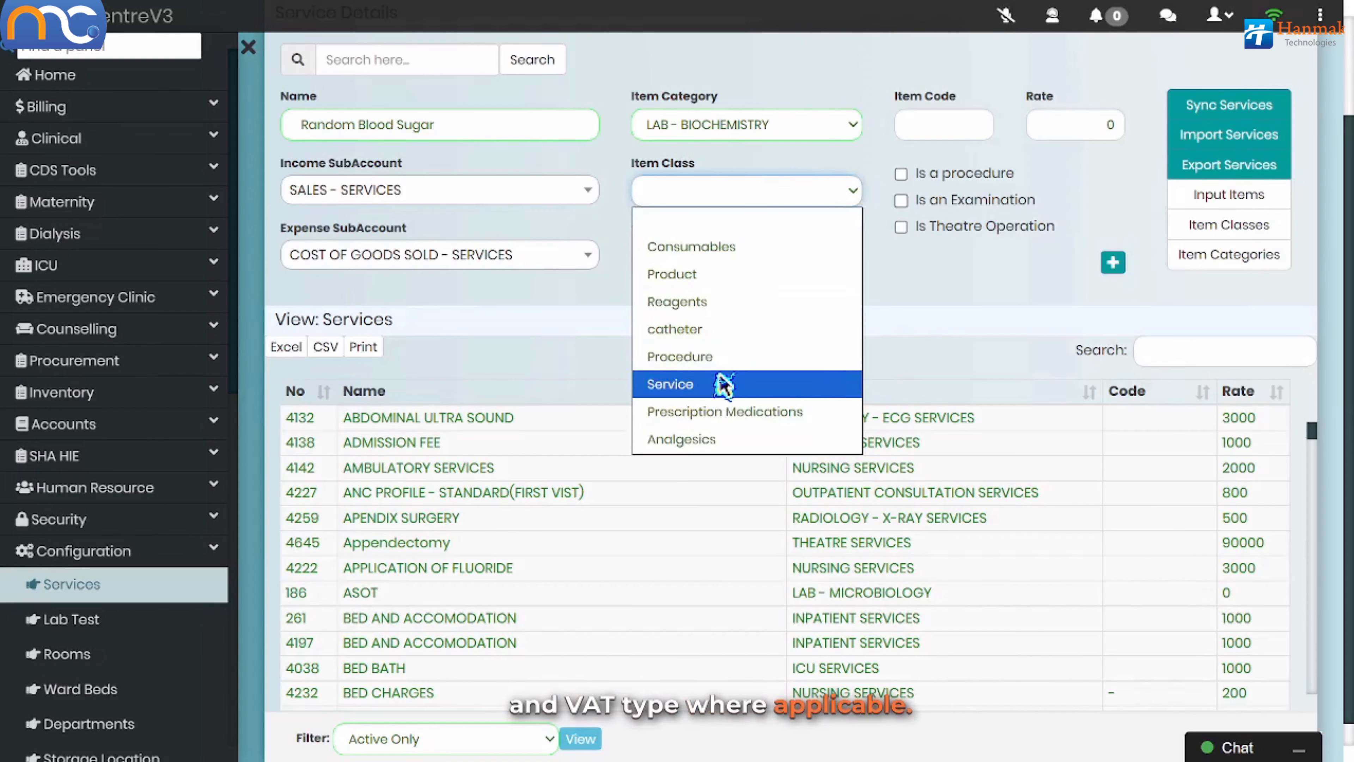
pyautogui.click(647, 384)
pyautogui.click(726, 260)
pyautogui.click(694, 308)
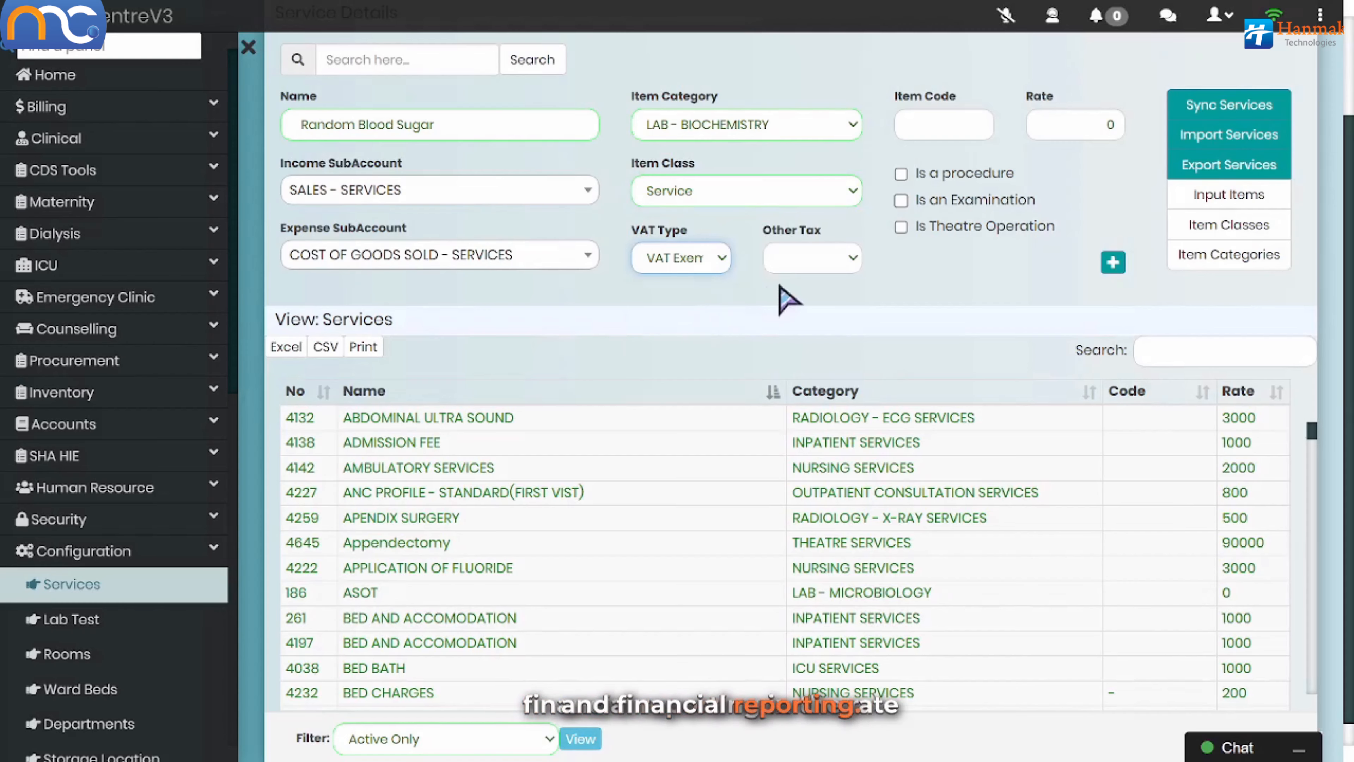
pyautogui.click(1107, 124)
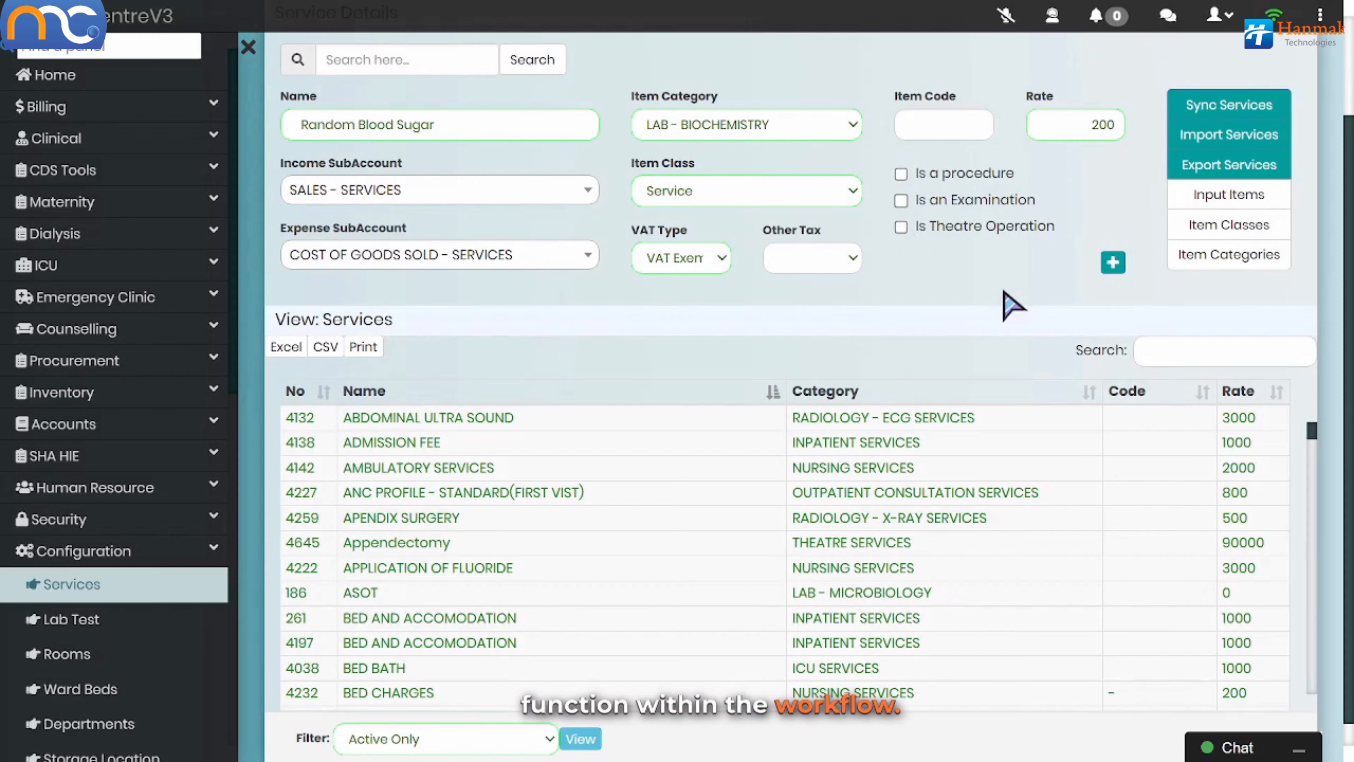
# Step: Save the new Random Blood Sugar service and open the lab test configuration
pyautogui.click(1112, 264)
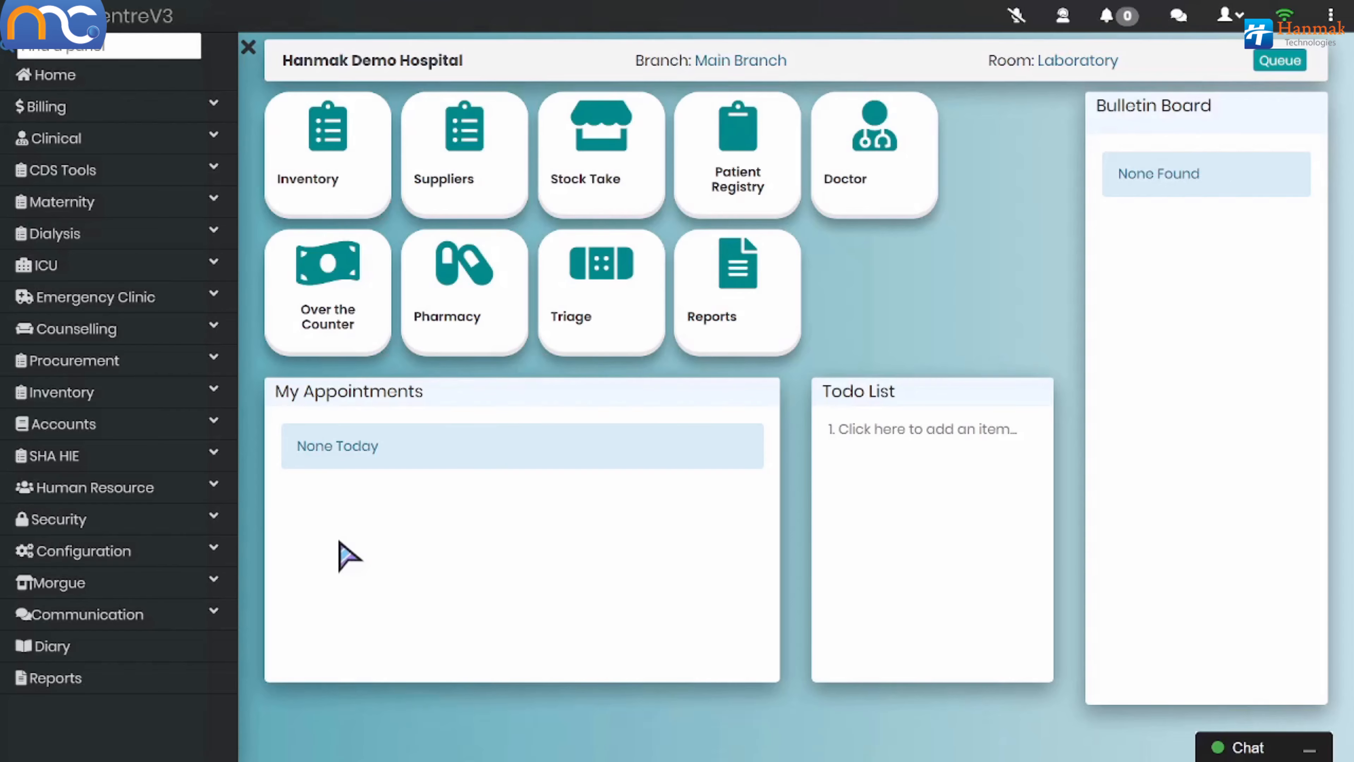
pyautogui.click(163, 554)
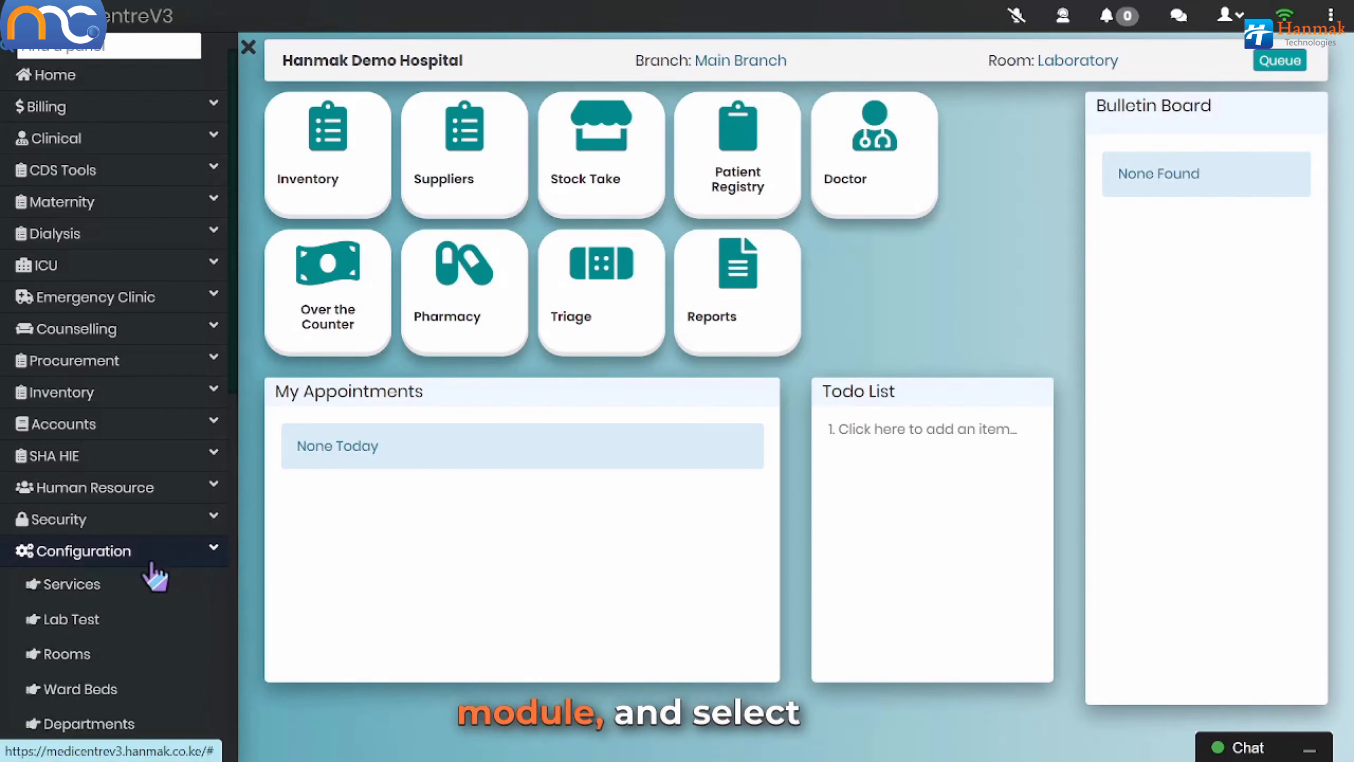
pyautogui.click(97, 621)
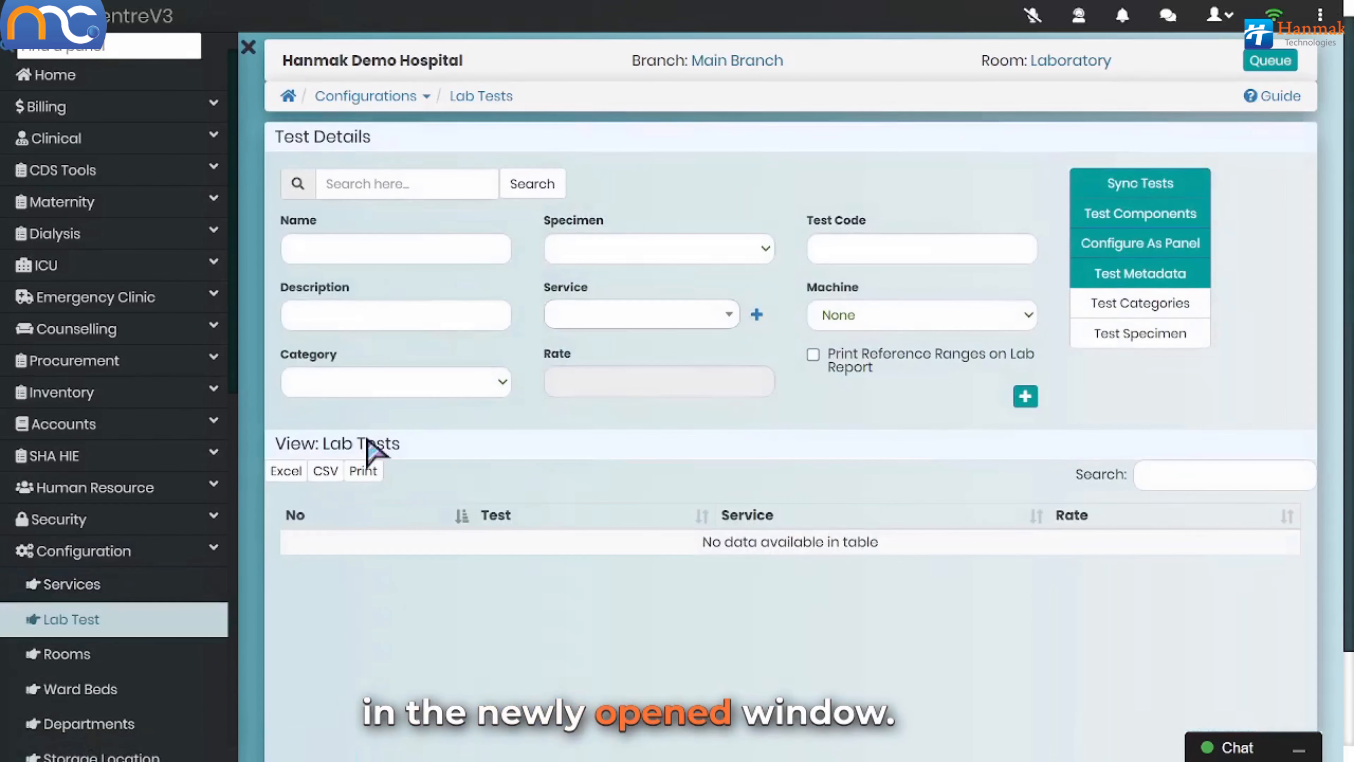
# Step: Name the new lab test Random Blood Sugar and describe it as Random blood glucose
pyautogui.click(395, 248)
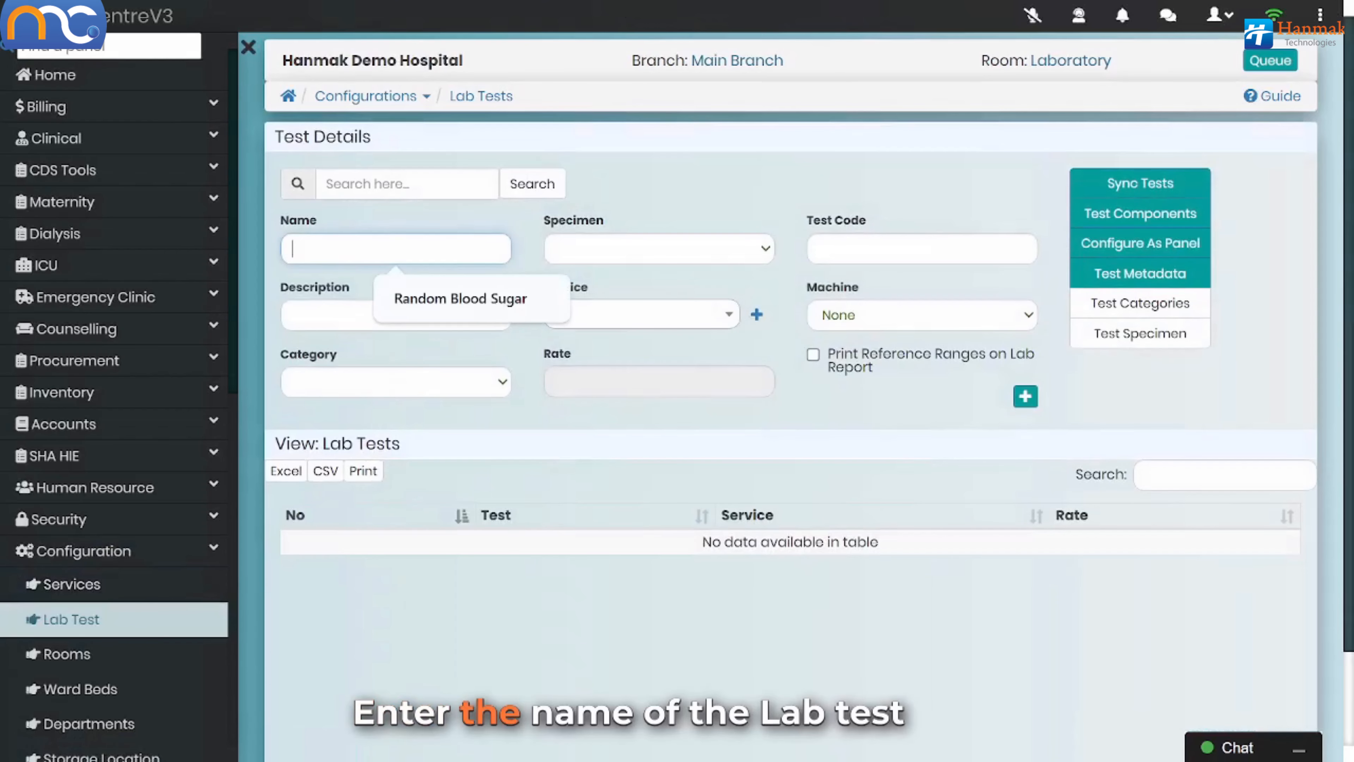
pyautogui.click(421, 296)
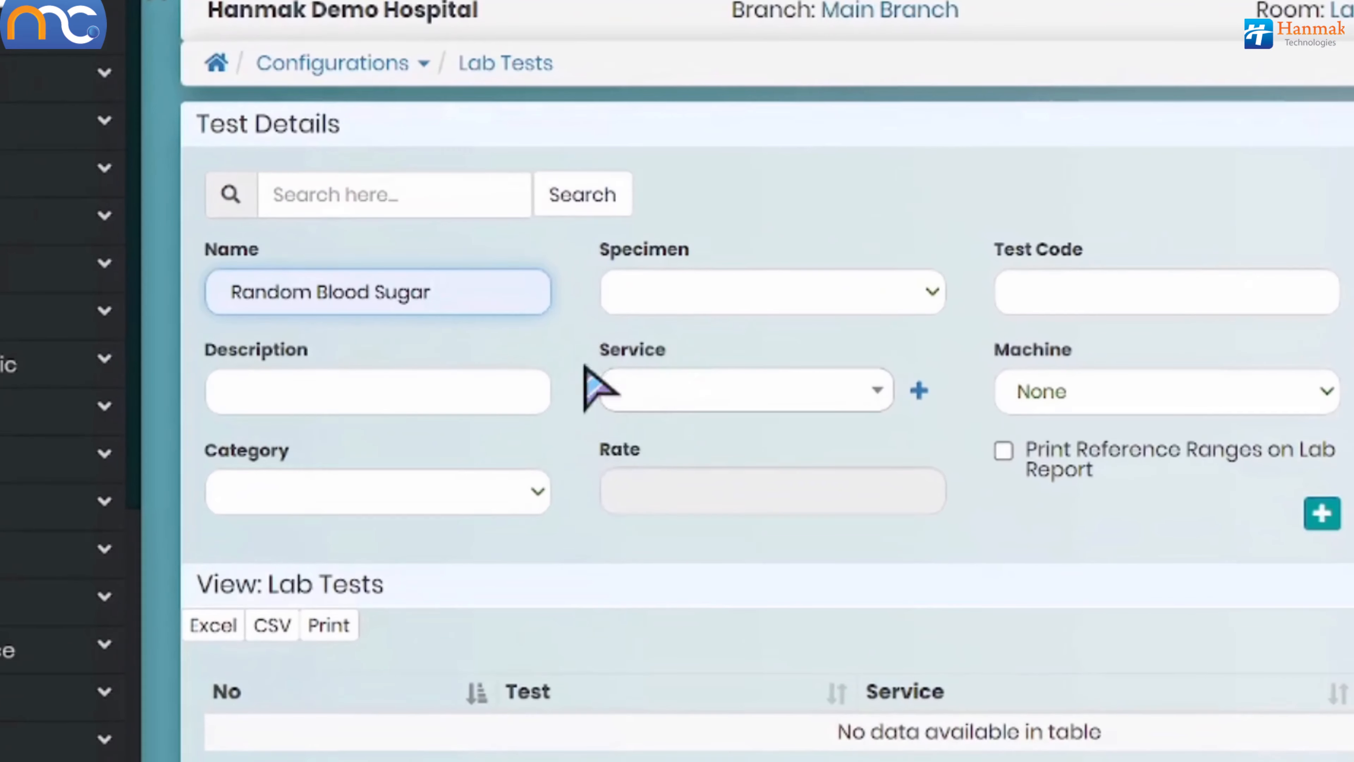
pyautogui.click(377, 391)
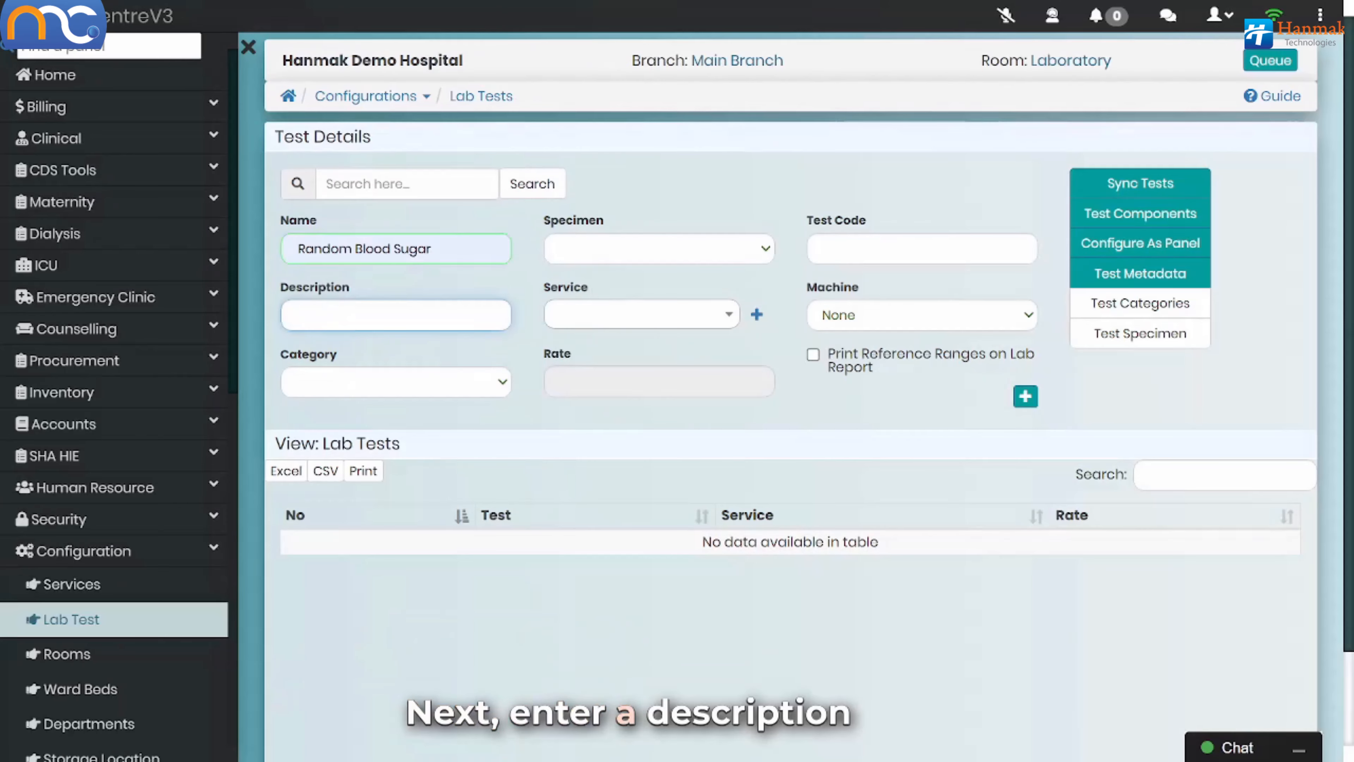
pyautogui.write('Random blood glucose')
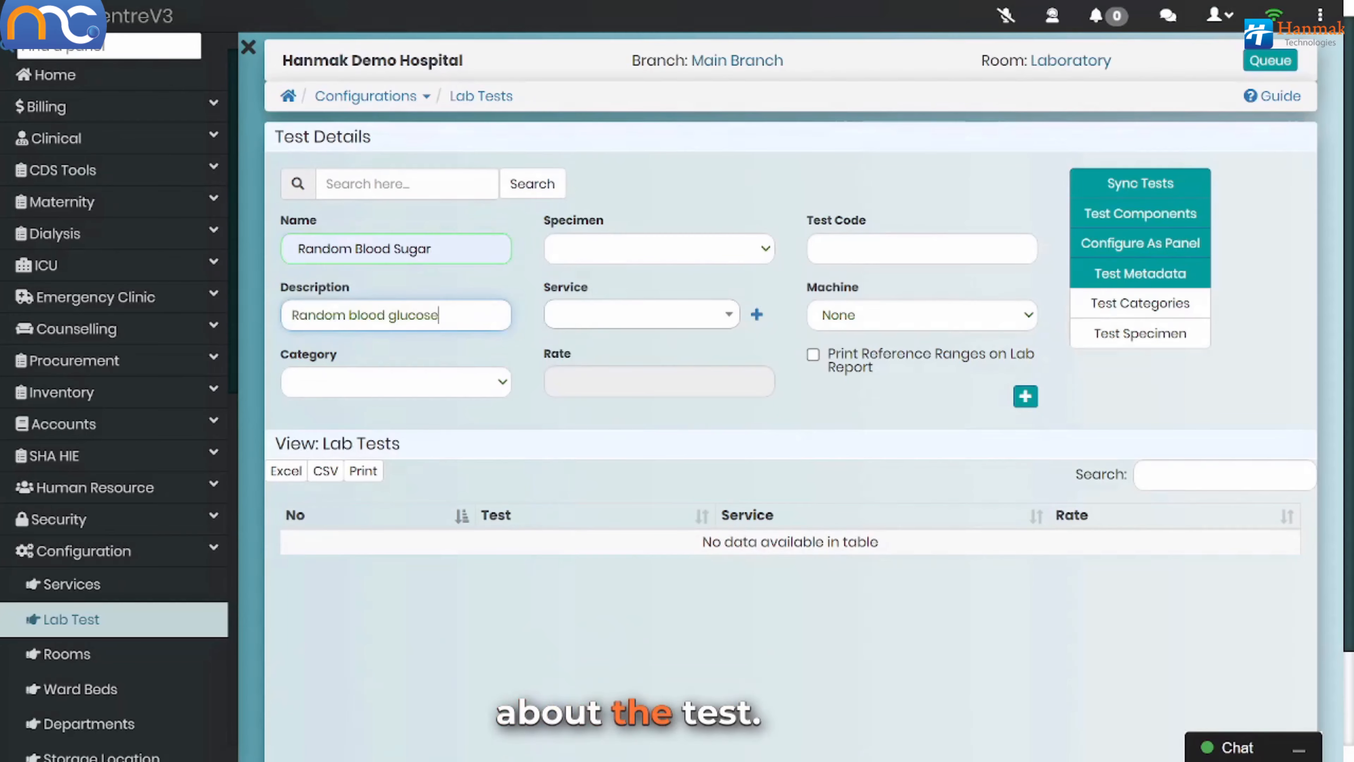
# Step: Set the lab test's category to lab -Biochemistry and its specimen to Blood
pyautogui.click(425, 382)
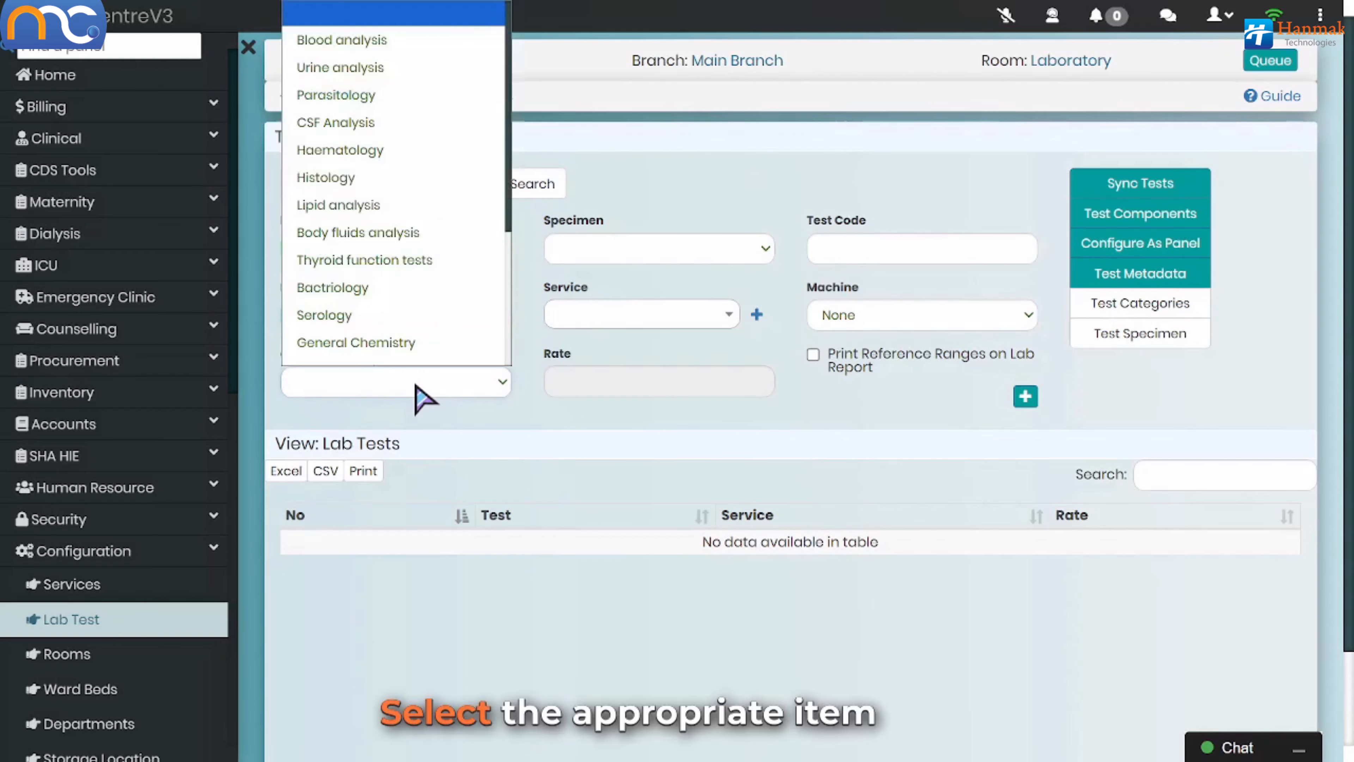
pyautogui.write('lab -Biochemistry')
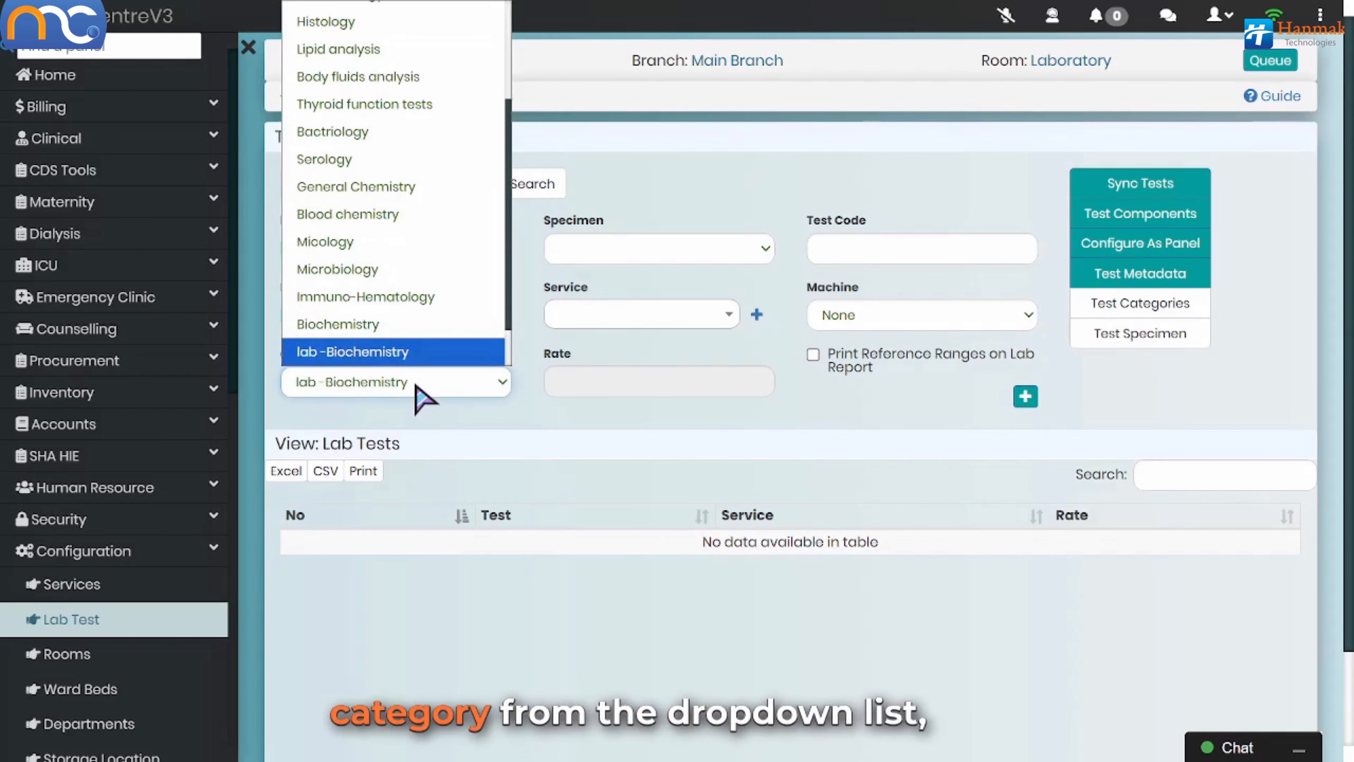
pyautogui.click(451, 361)
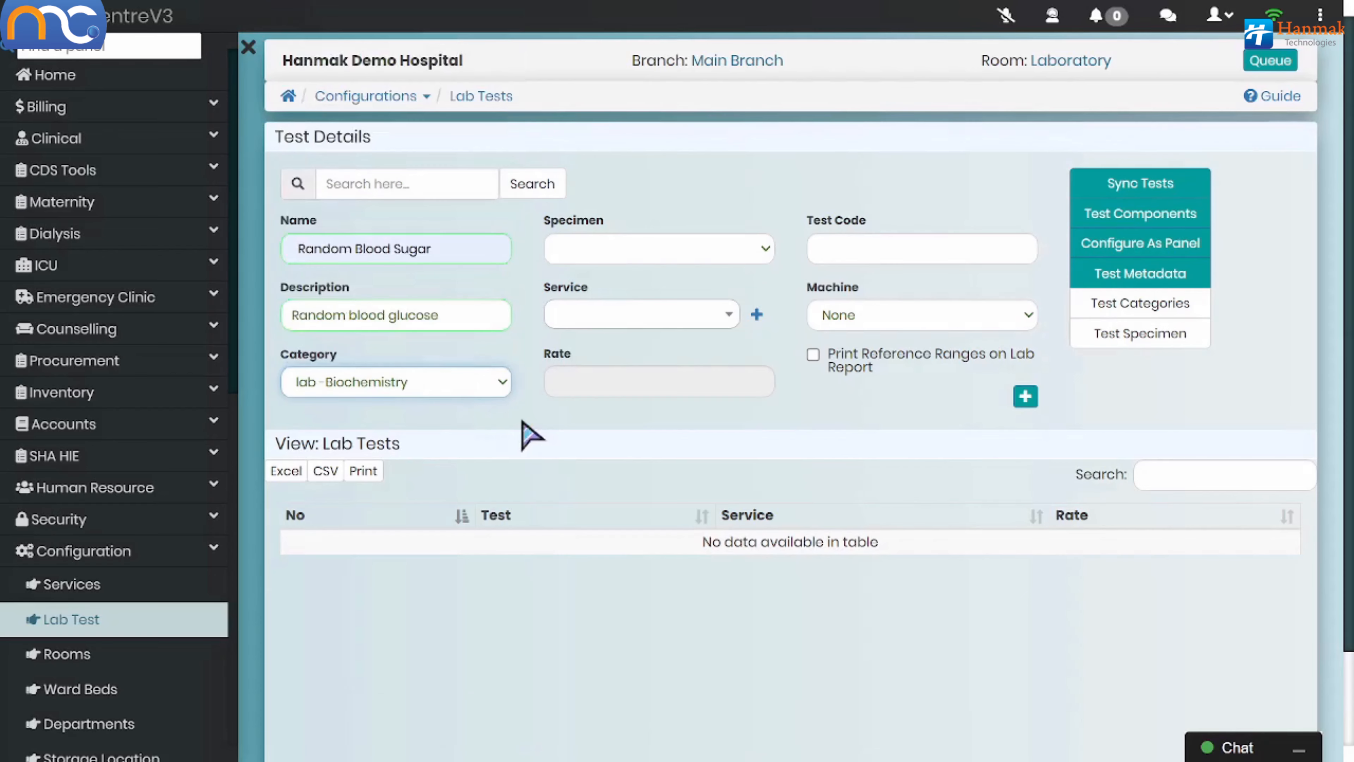
pyautogui.click(600, 255)
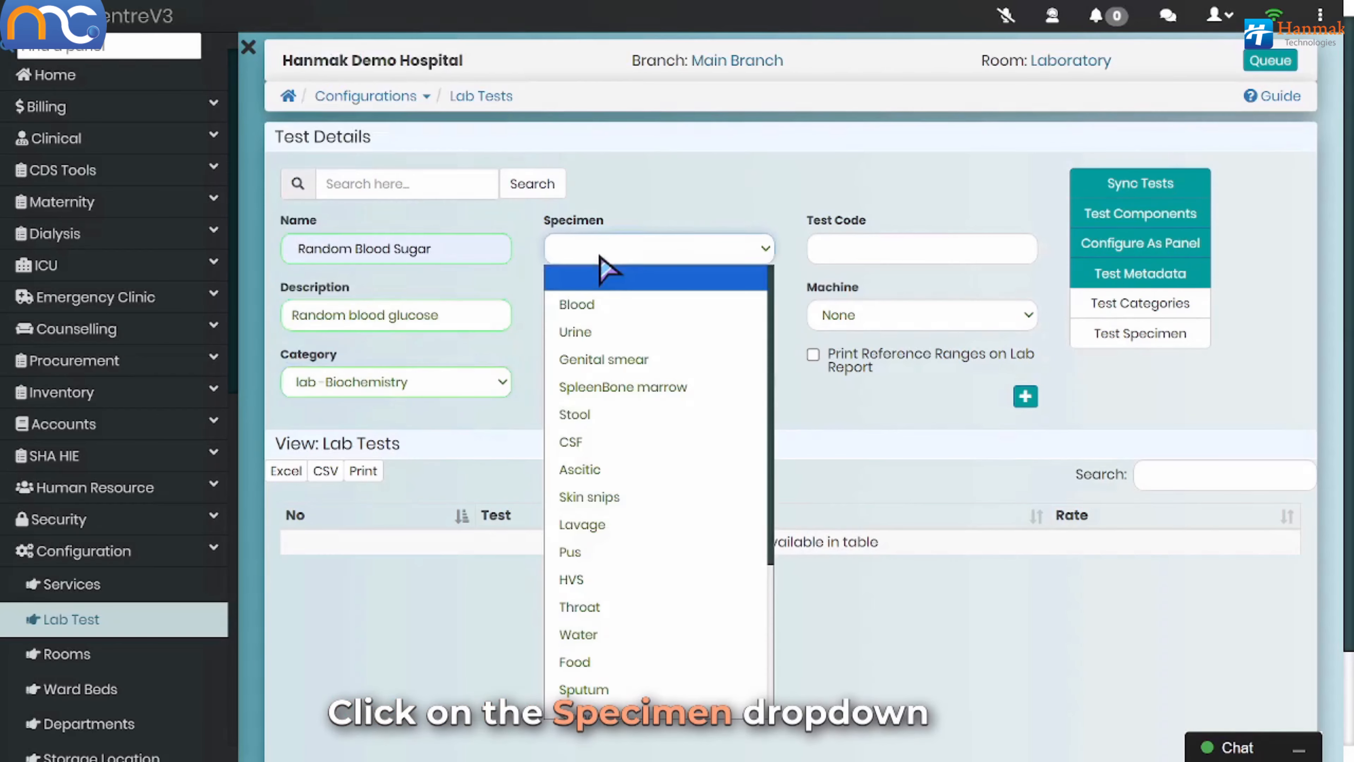
pyautogui.click(599, 302)
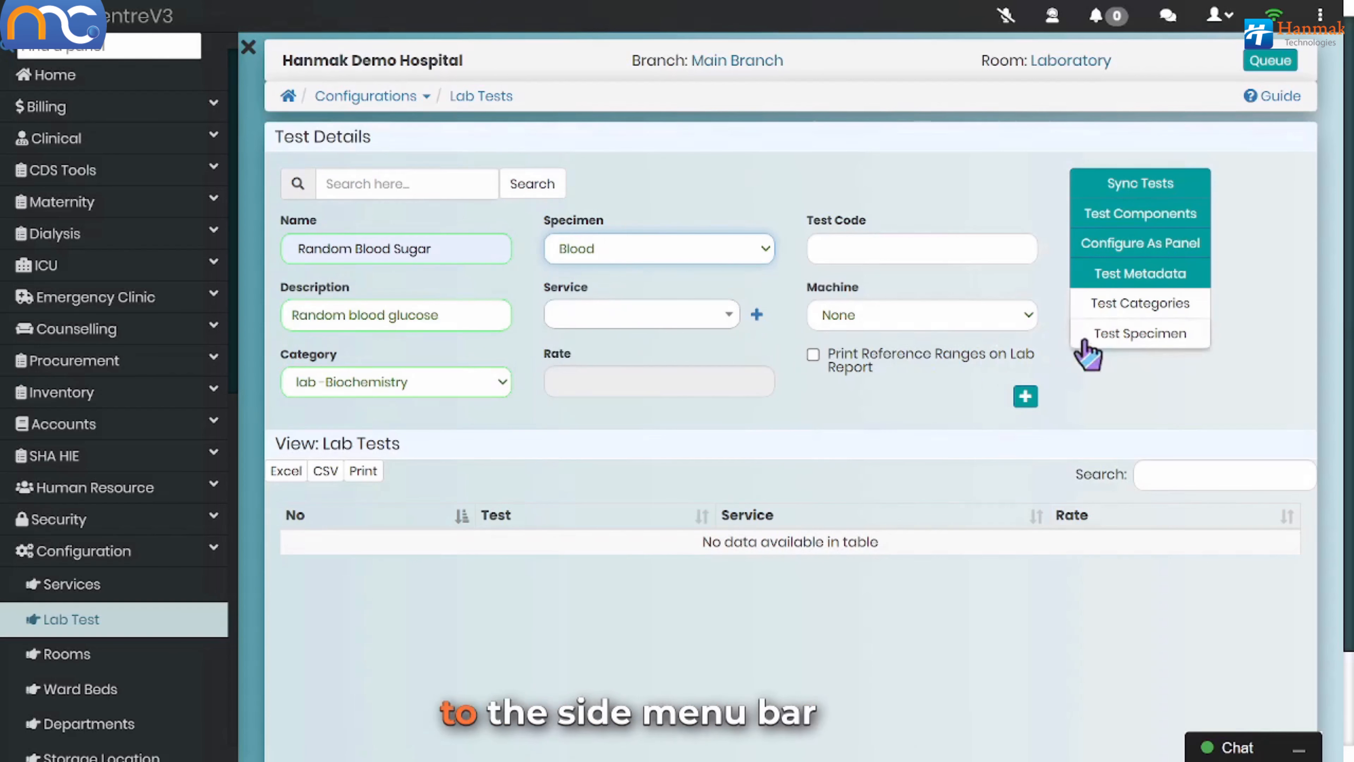
# Step: Open the test specimen setup and try to add a specimen with name and description left blank
pyautogui.click(1118, 346)
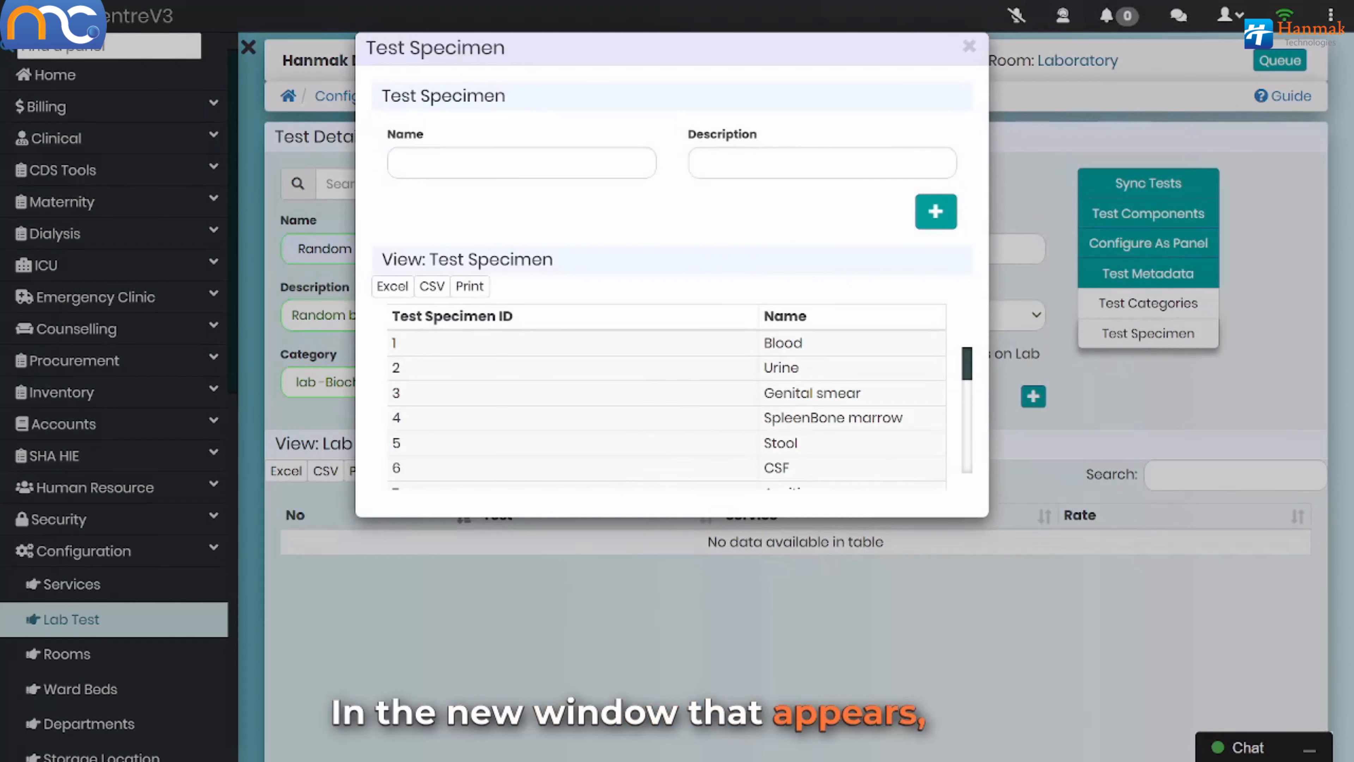
pyautogui.click(399, 162)
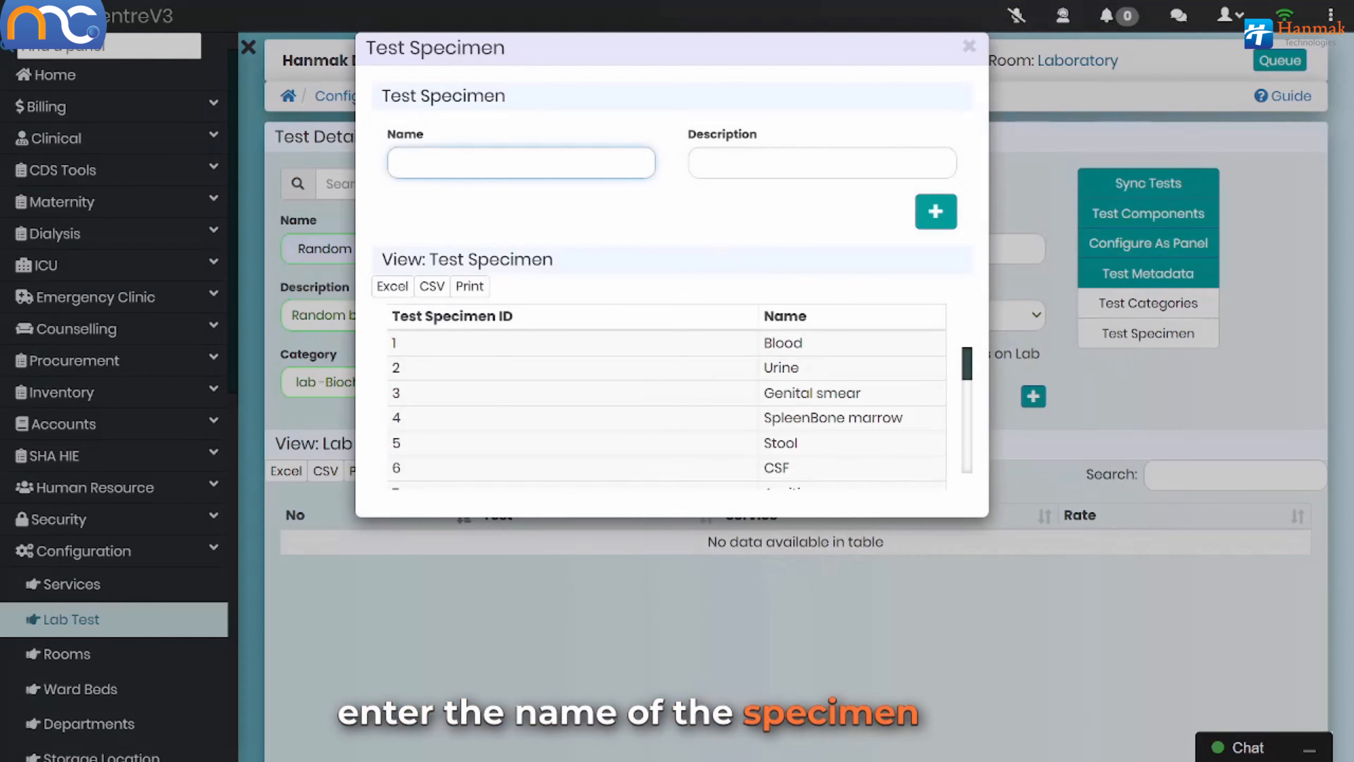
pyautogui.click(699, 163)
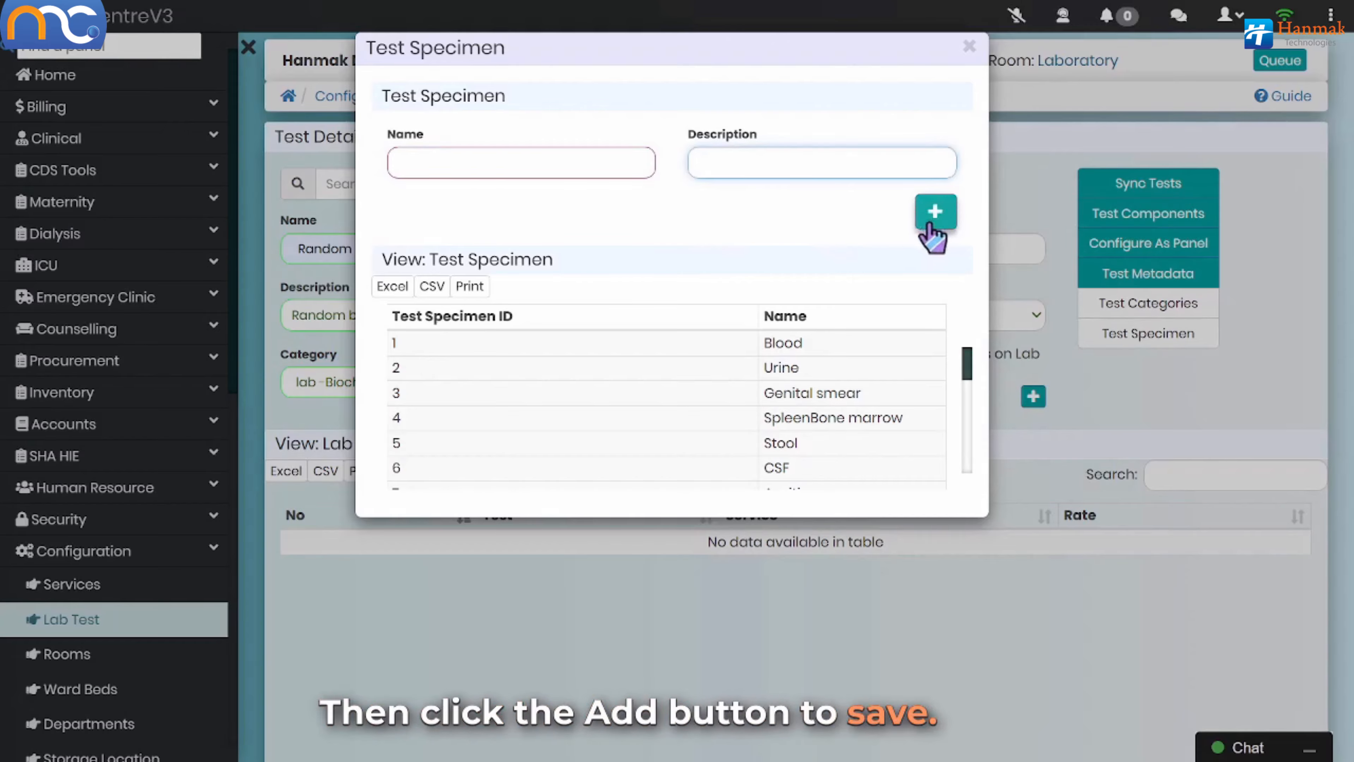
pyautogui.click(936, 213)
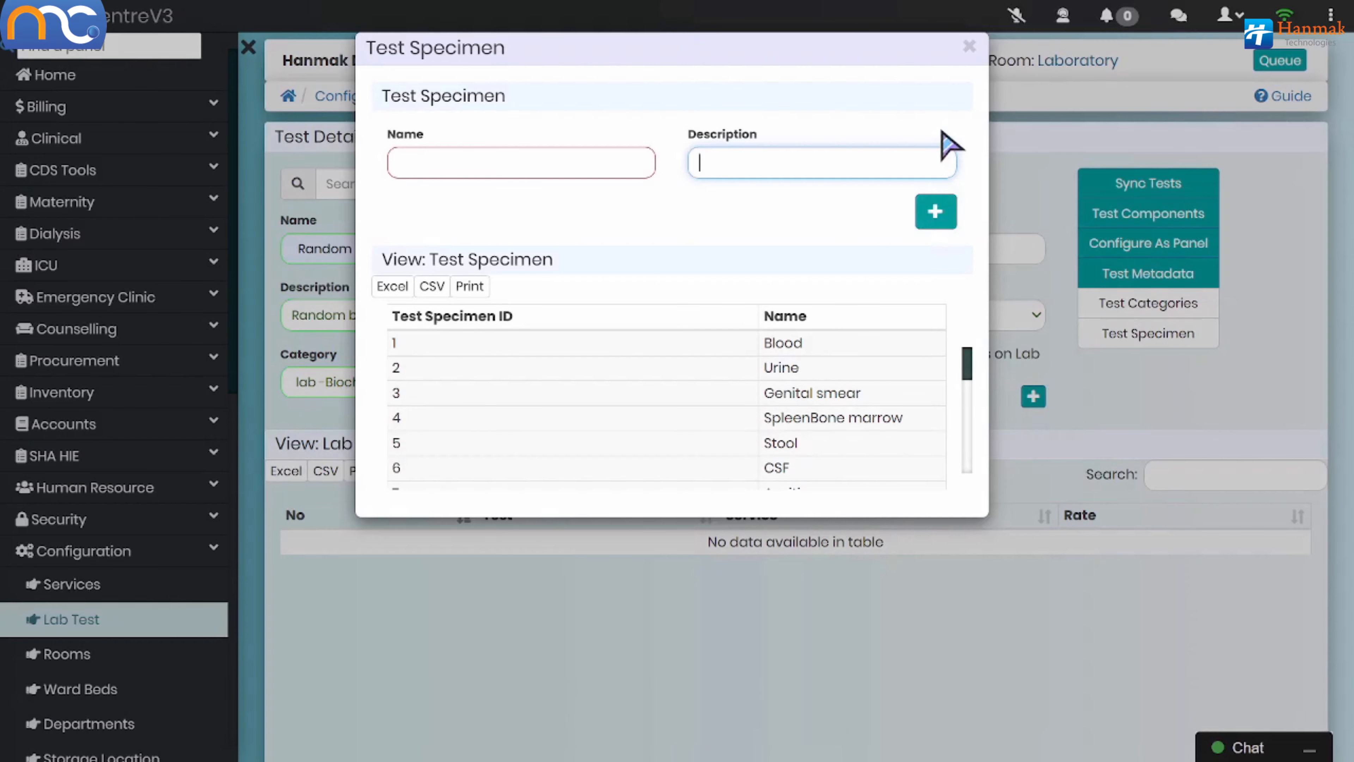
pyautogui.click(970, 50)
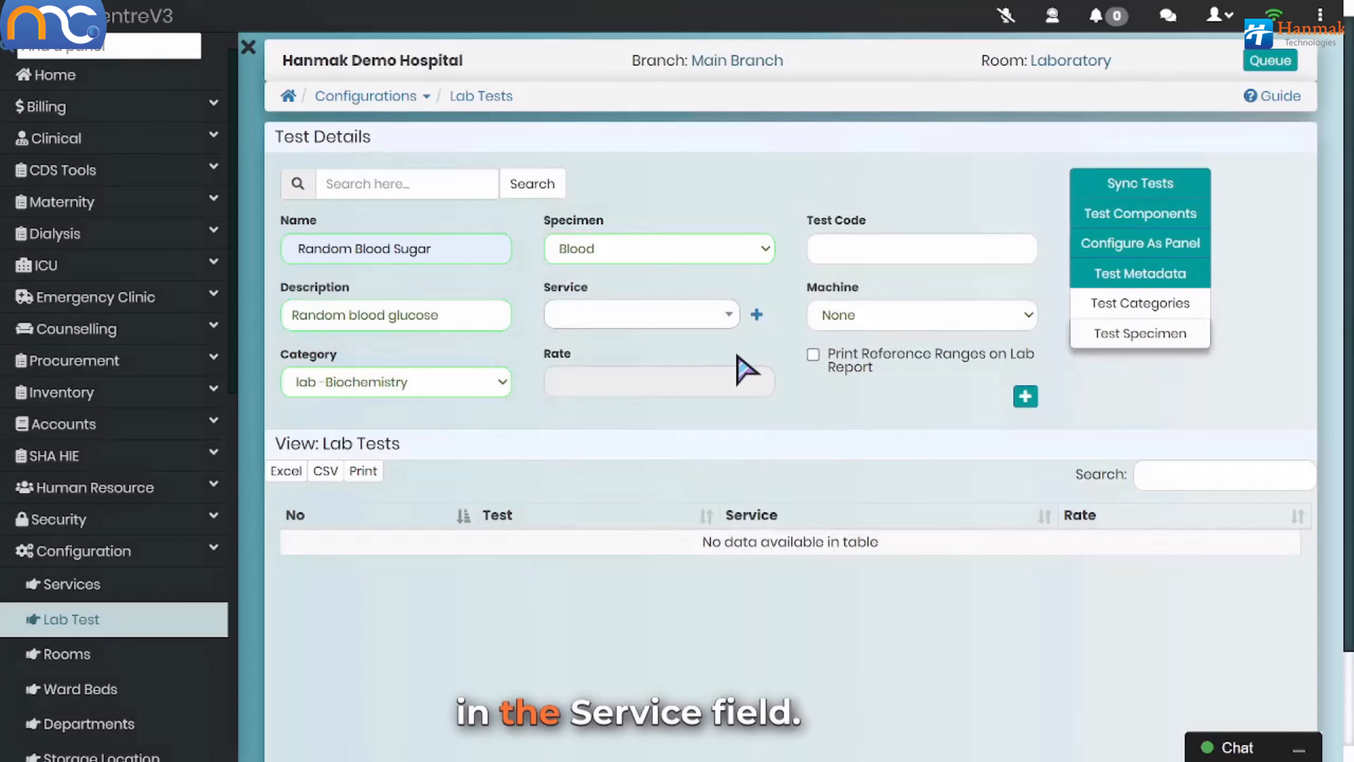
# Step: Link the lab test to the Random Blood Sugar service
pyautogui.click(711, 320)
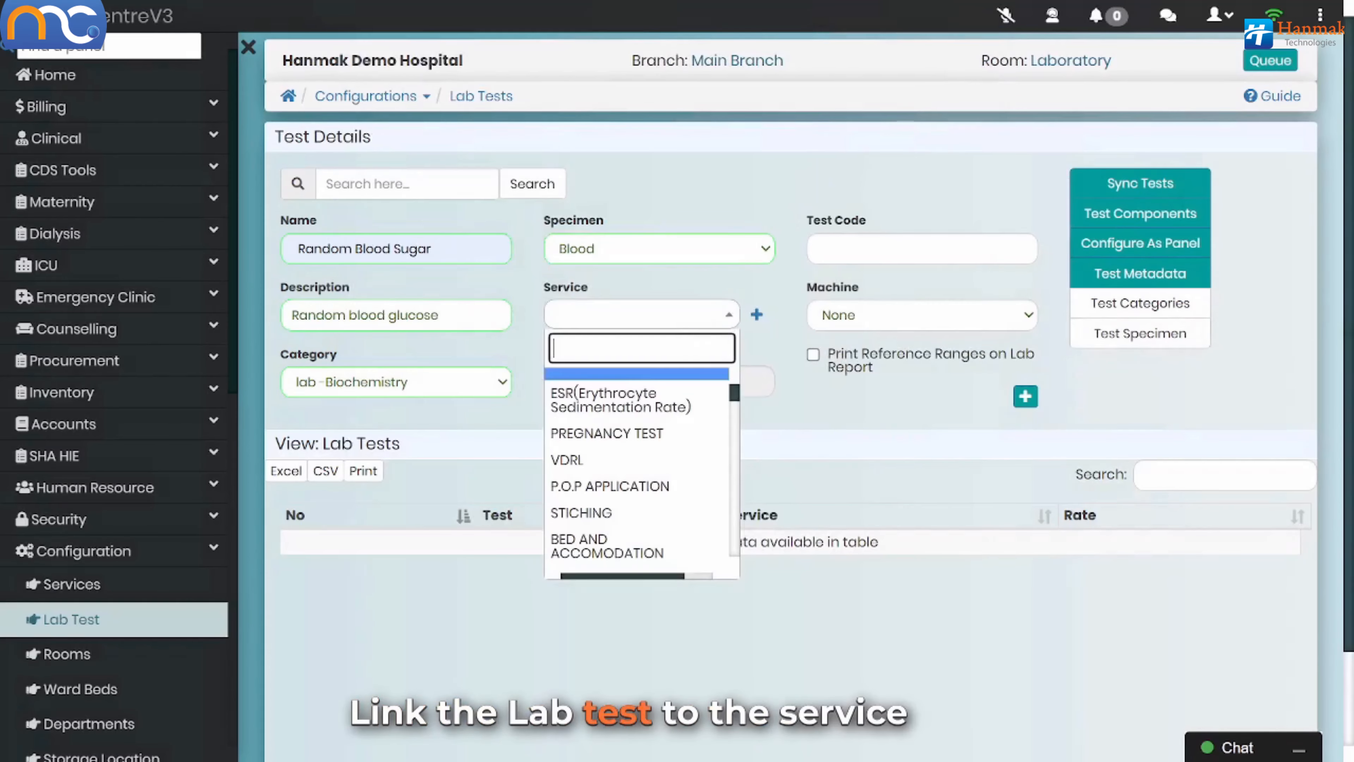
pyautogui.write('rand')
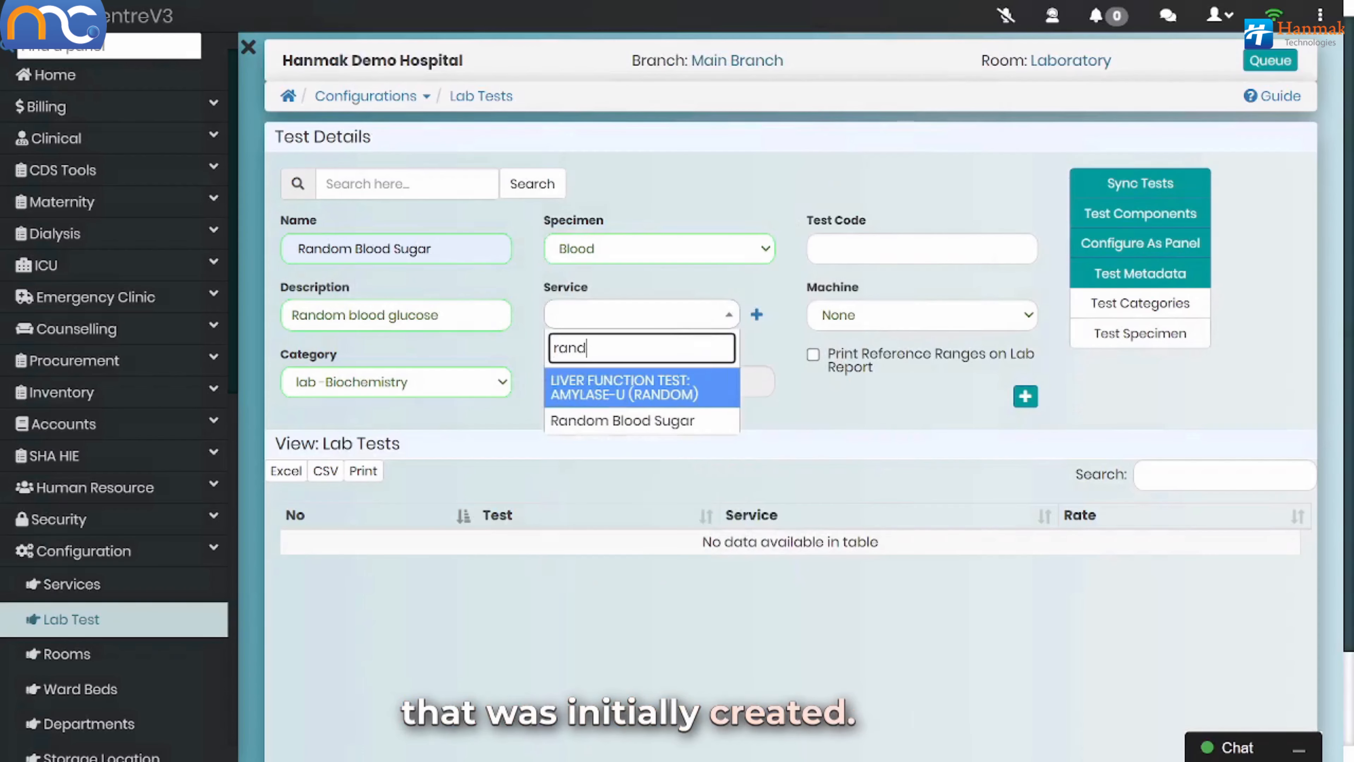
pyautogui.click(640, 424)
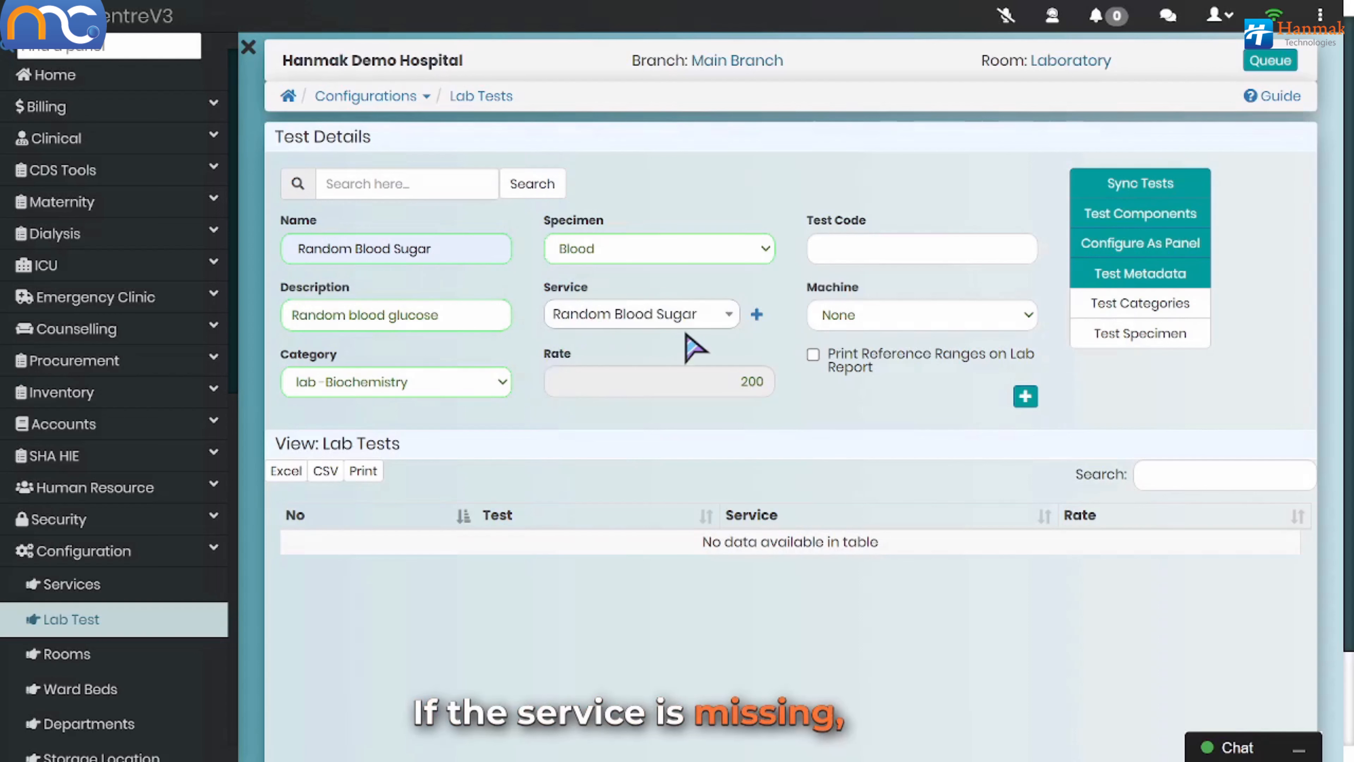
# Step: View and dismiss the blank new-service form, and save the Random Blood Sugar lab test
pyautogui.click(757, 314)
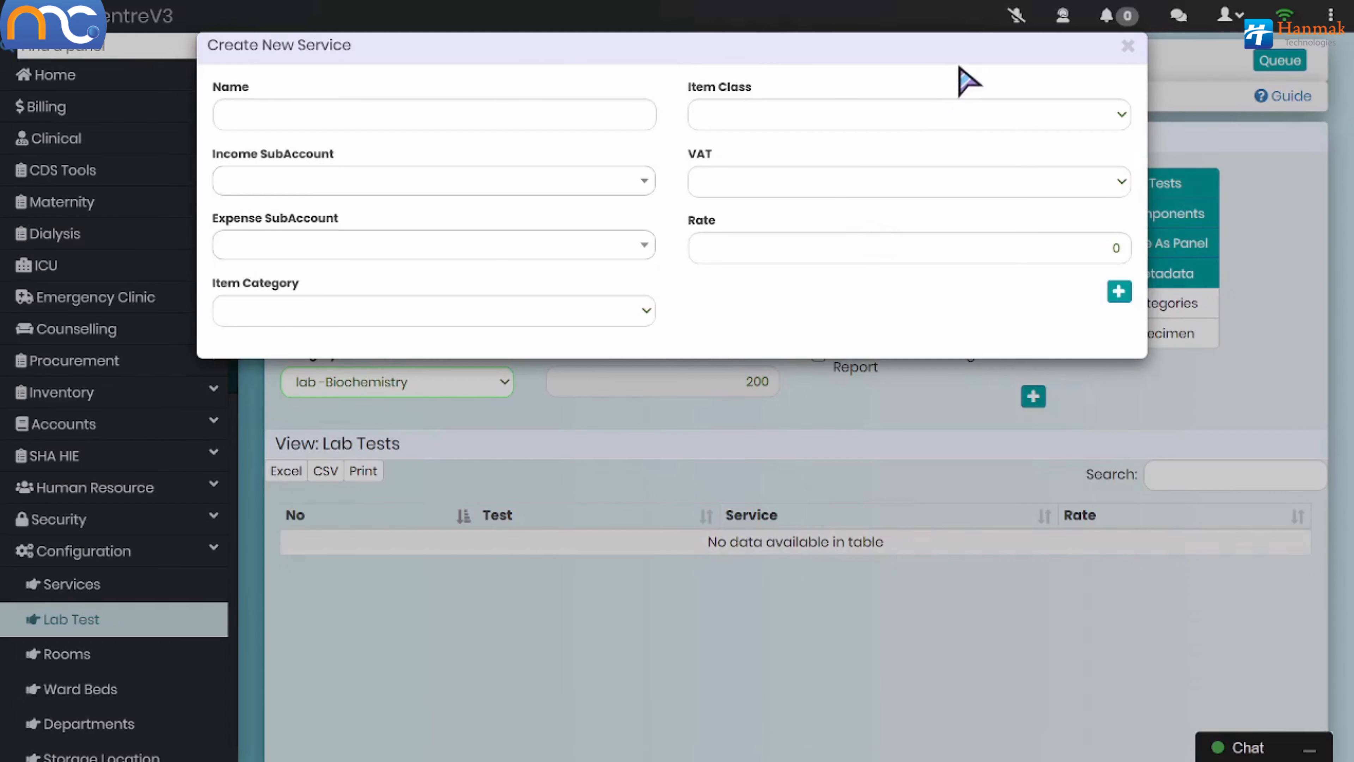
pyautogui.click(1126, 48)
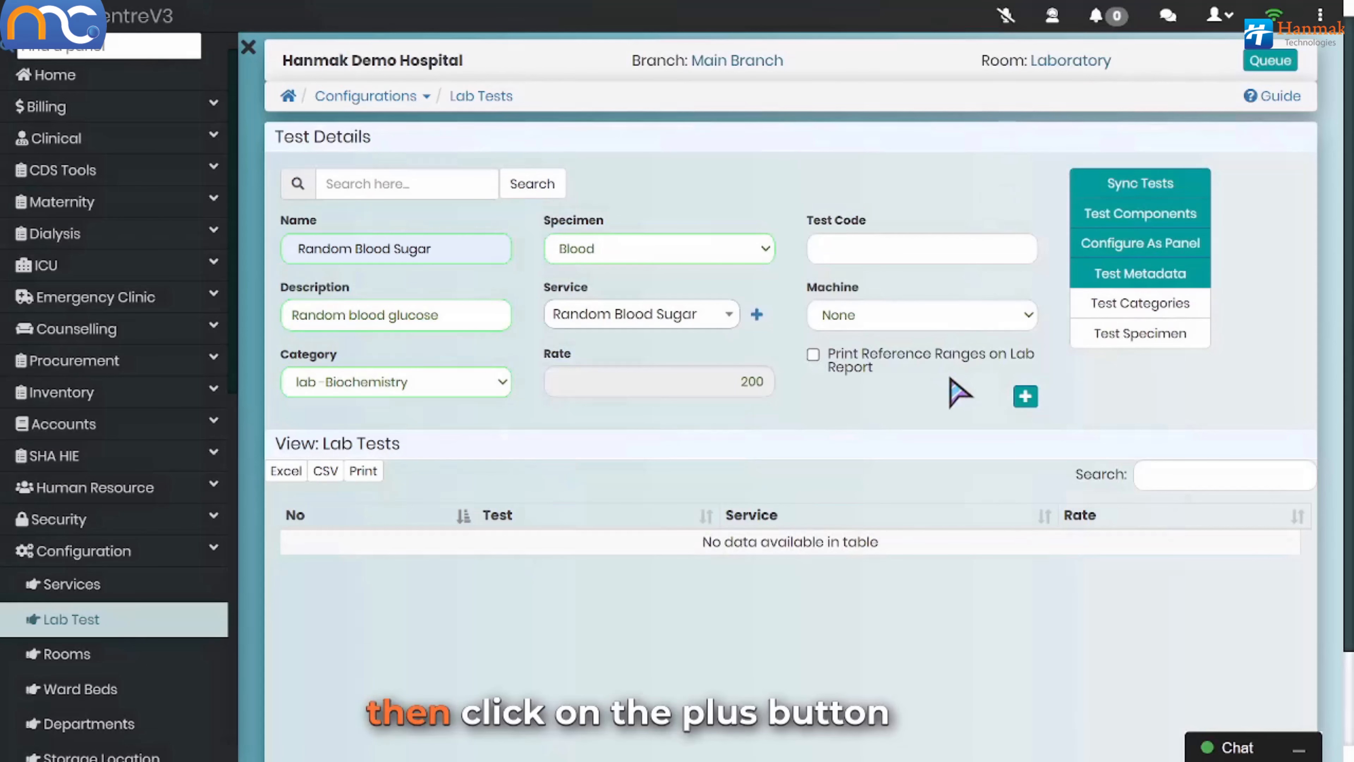
pyautogui.click(1028, 404)
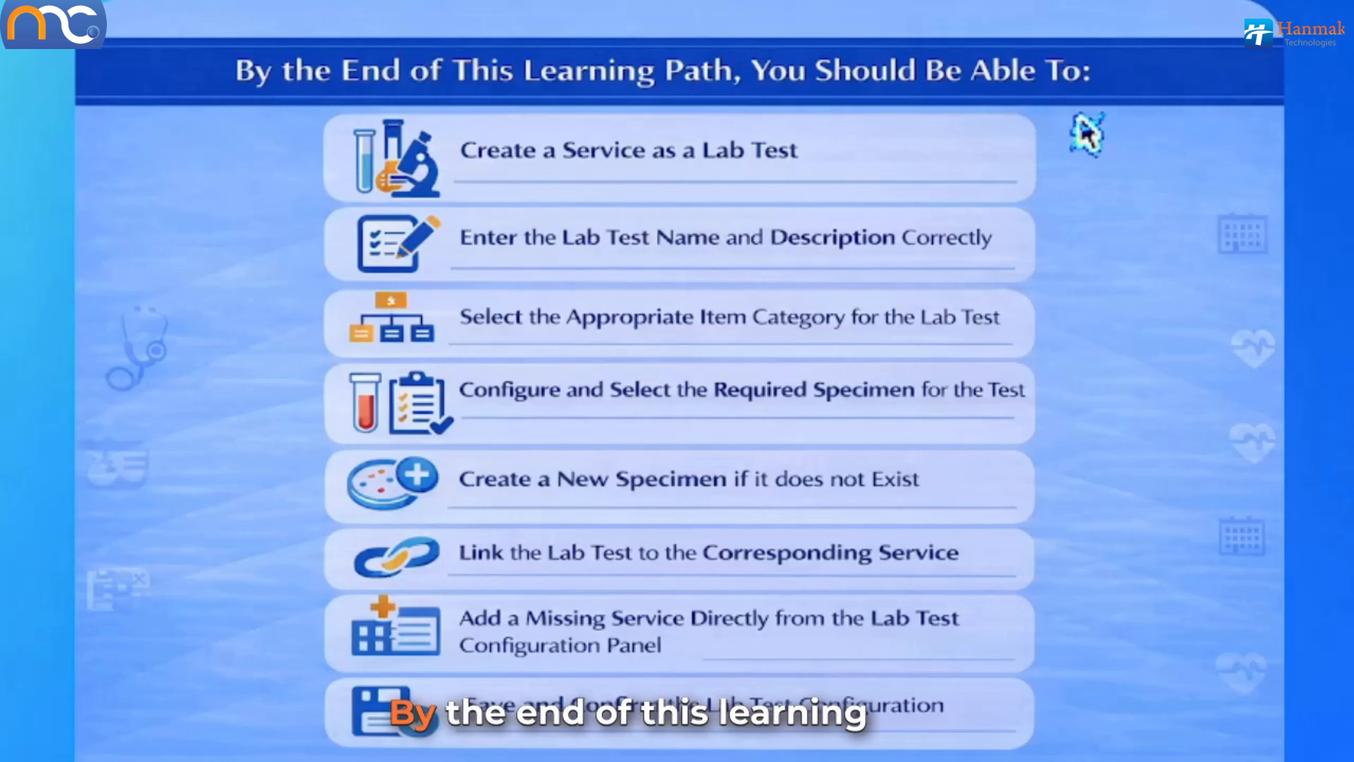
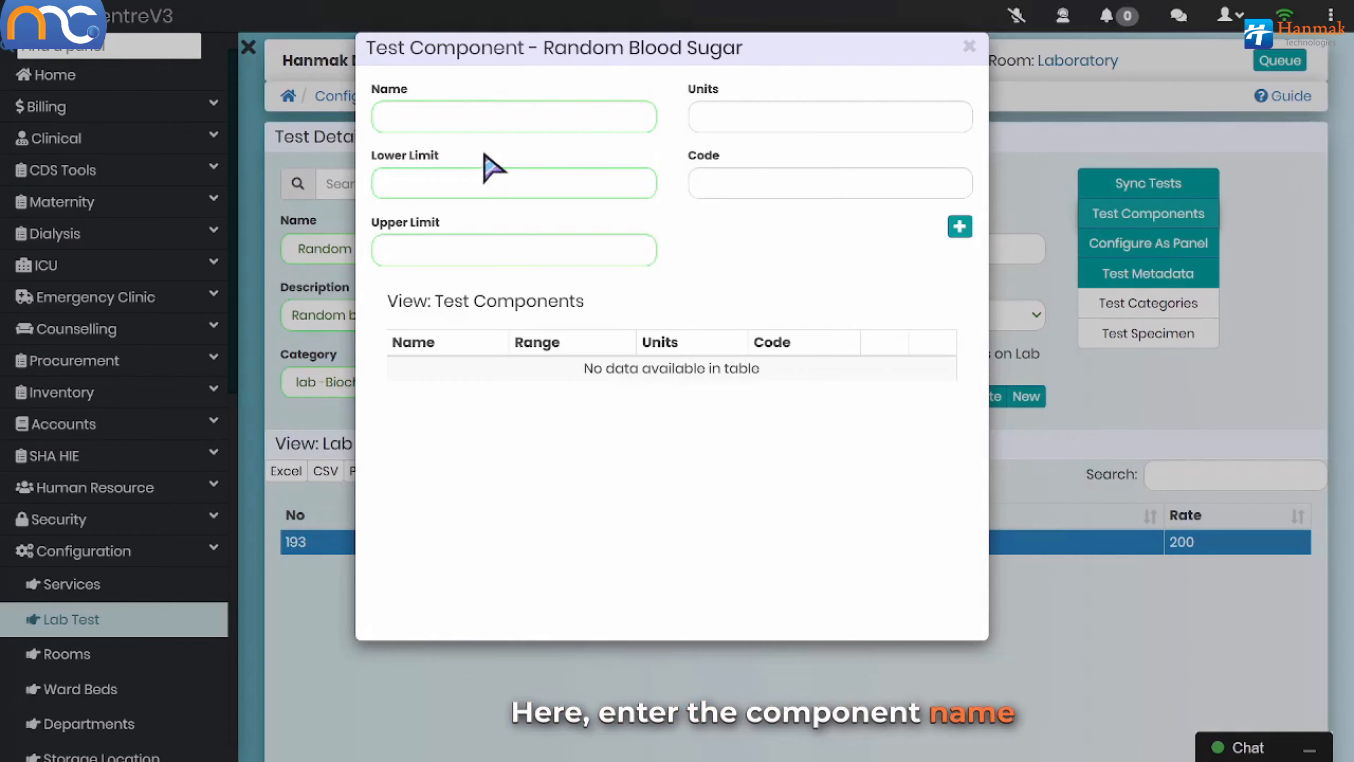
# Step: Name the test component RANDOM BLOOD SUGAR, with a lower limit of 3.3 and an upper limit of 7.8
pyautogui.click(480, 116)
pyautogui.write('RANDOM BLOOD SUGAR')
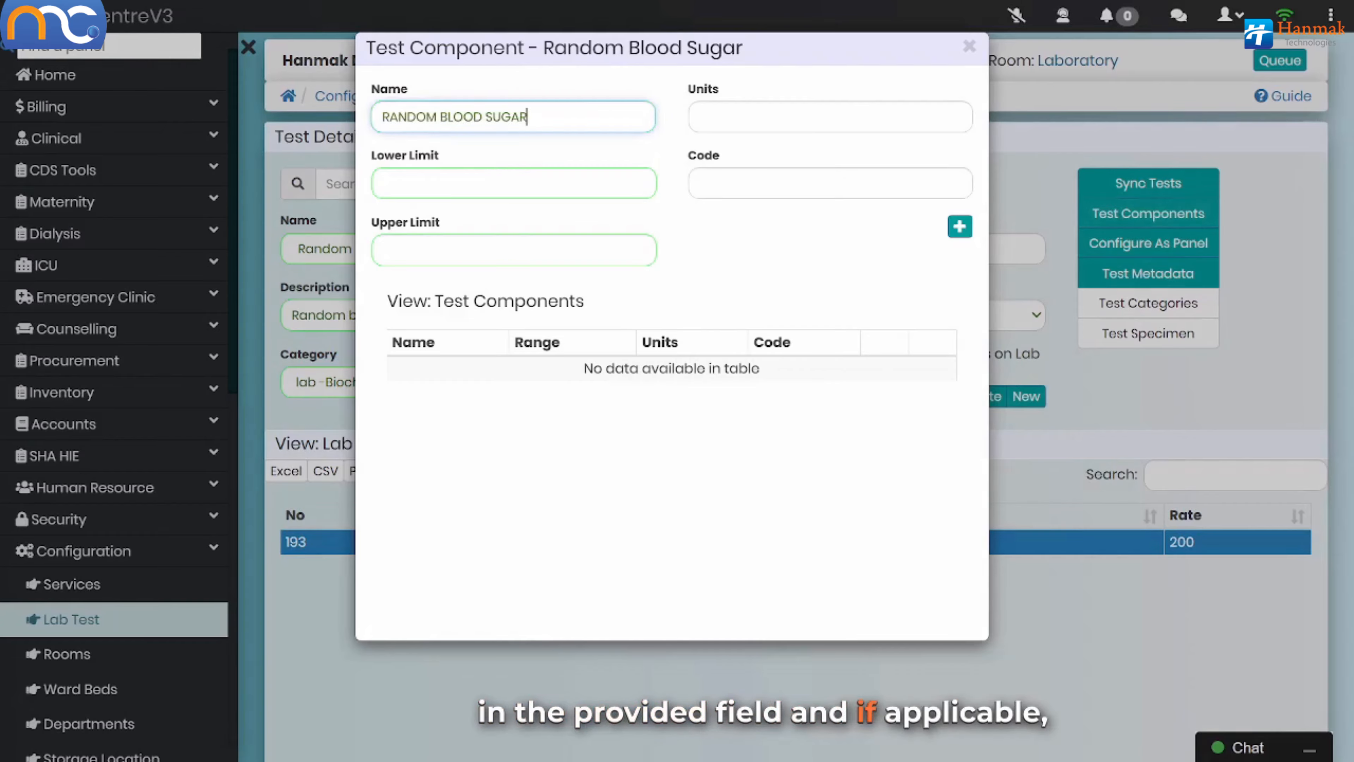
pyautogui.click(382, 183)
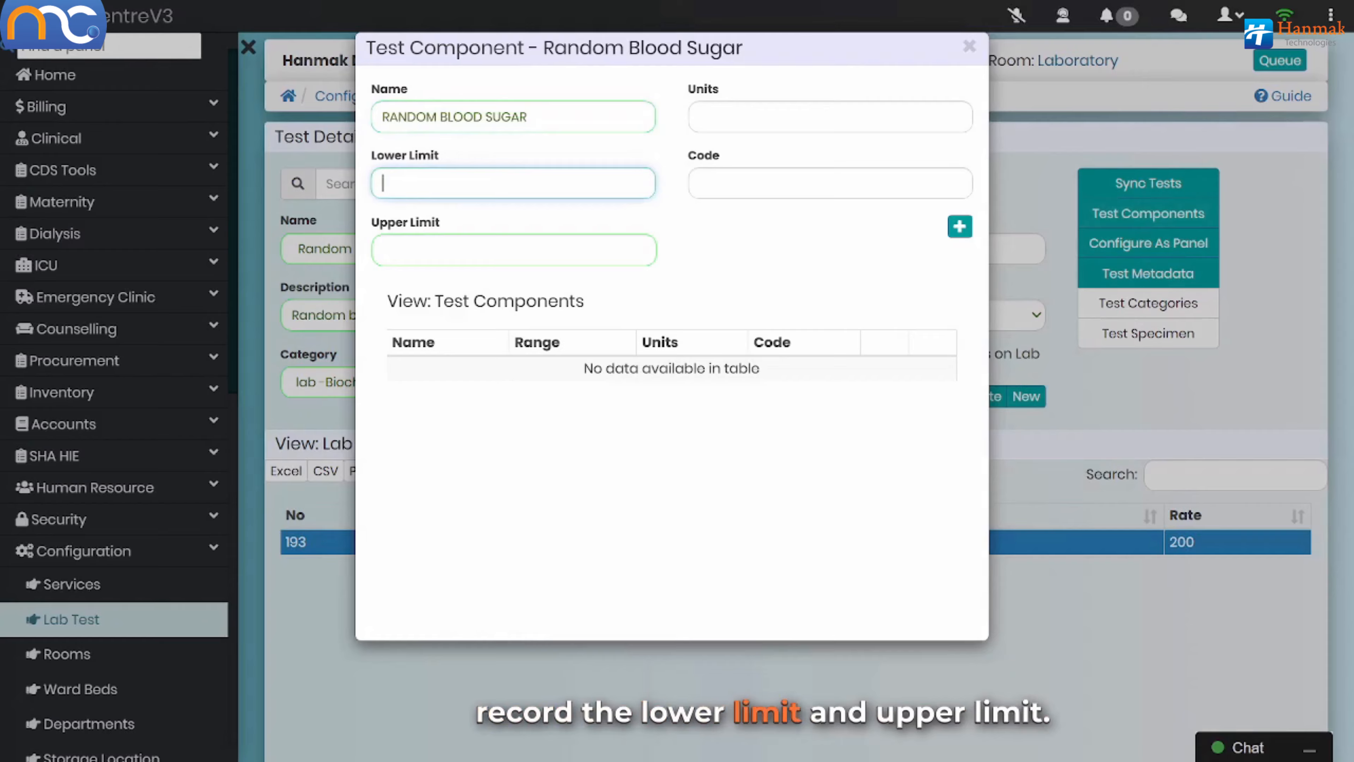
pyautogui.write('3.')
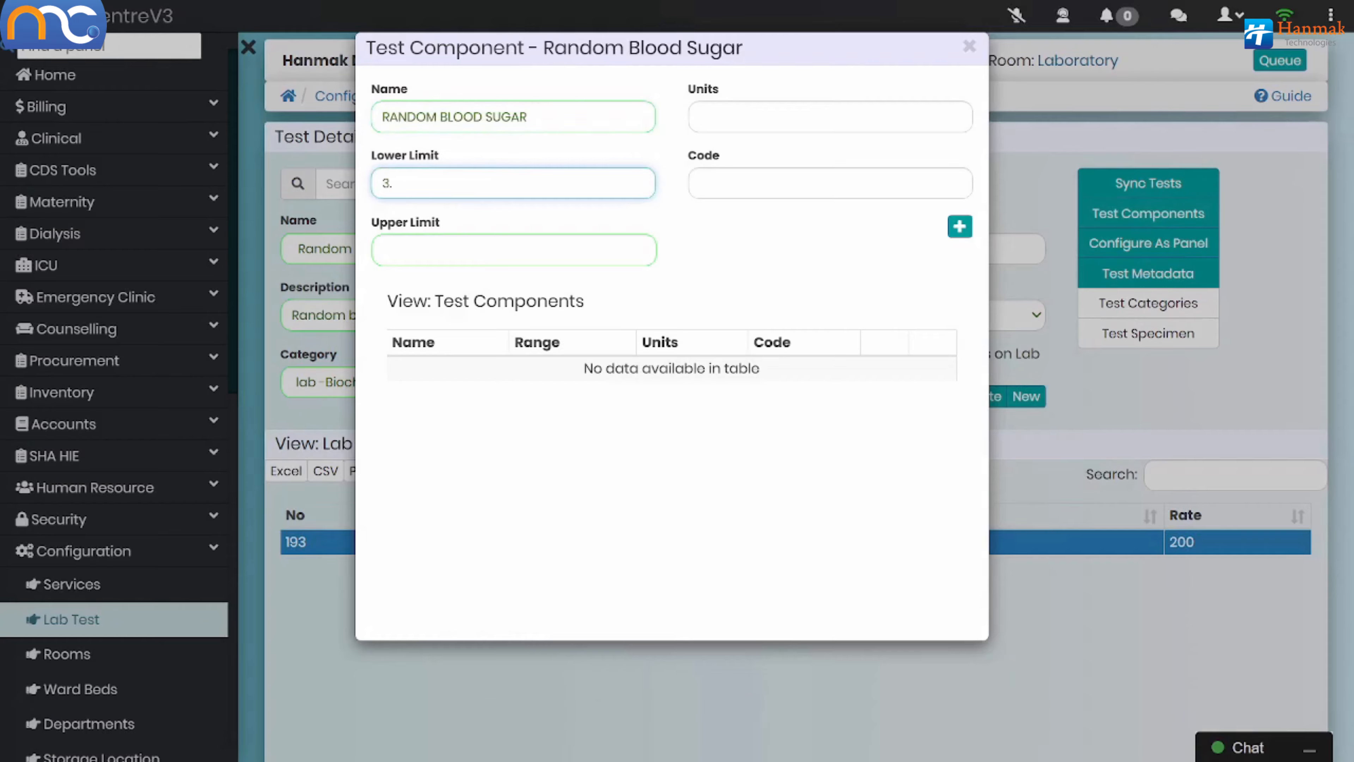
pyautogui.write('3')
pyautogui.click(439, 249)
pyautogui.write('7')
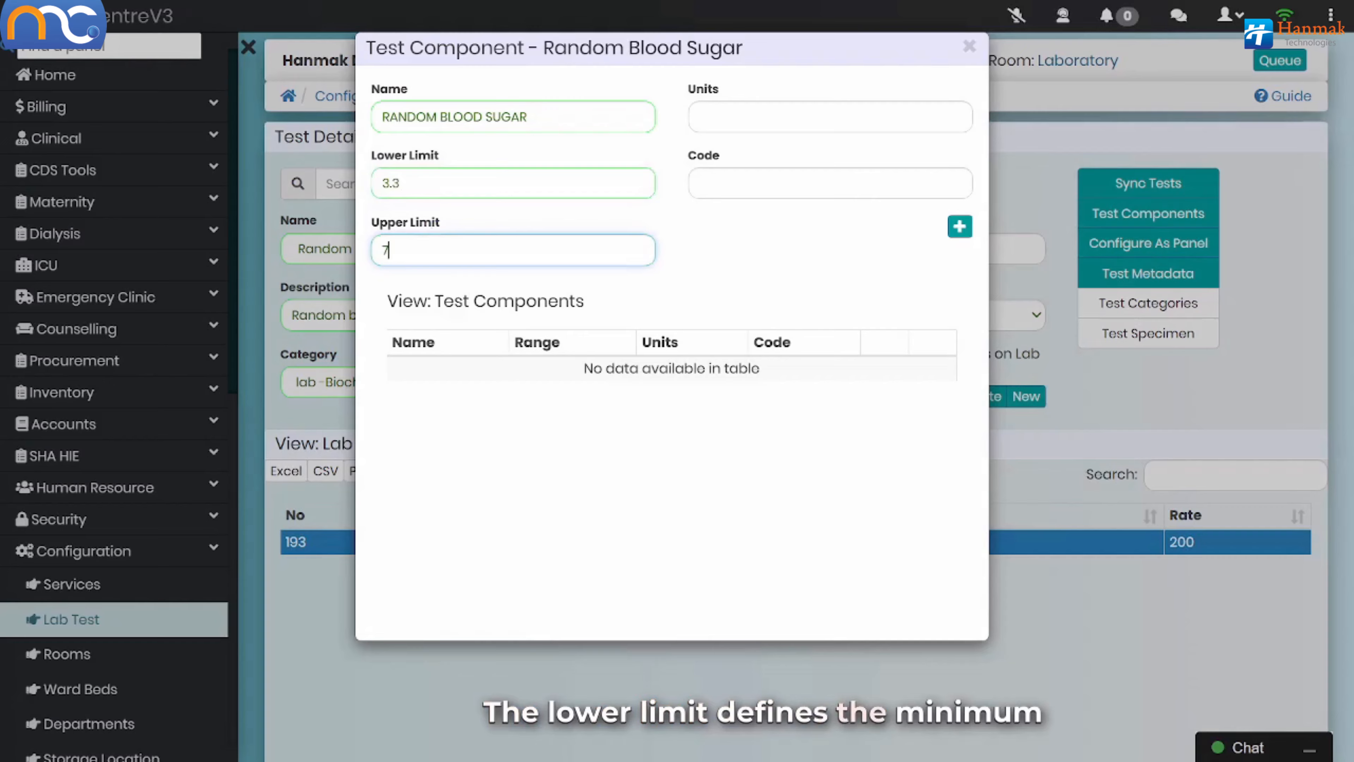
pyautogui.write('.8')
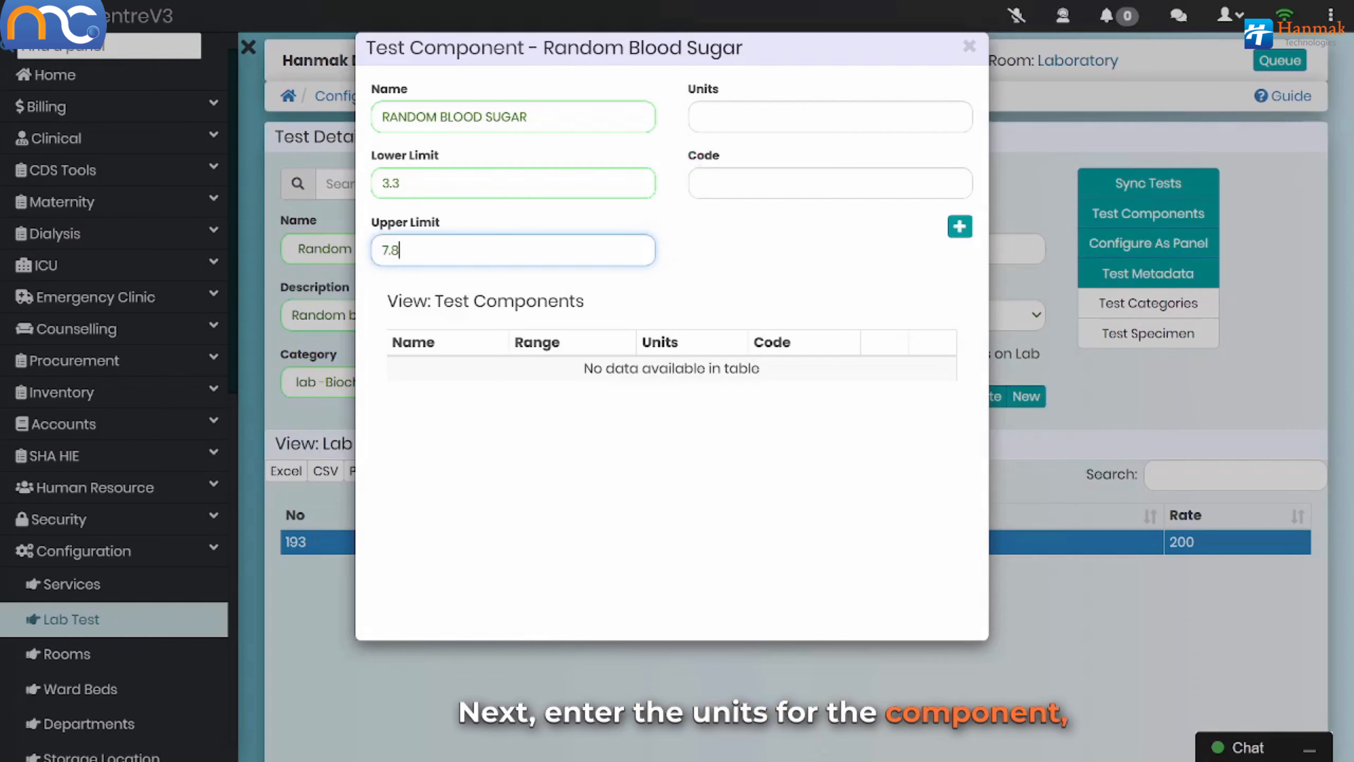
# Step: Set the component's units to mmol/l and add the component to the Random Blood Sugar test
pyautogui.click(702, 119)
pyautogui.click(813, 166)
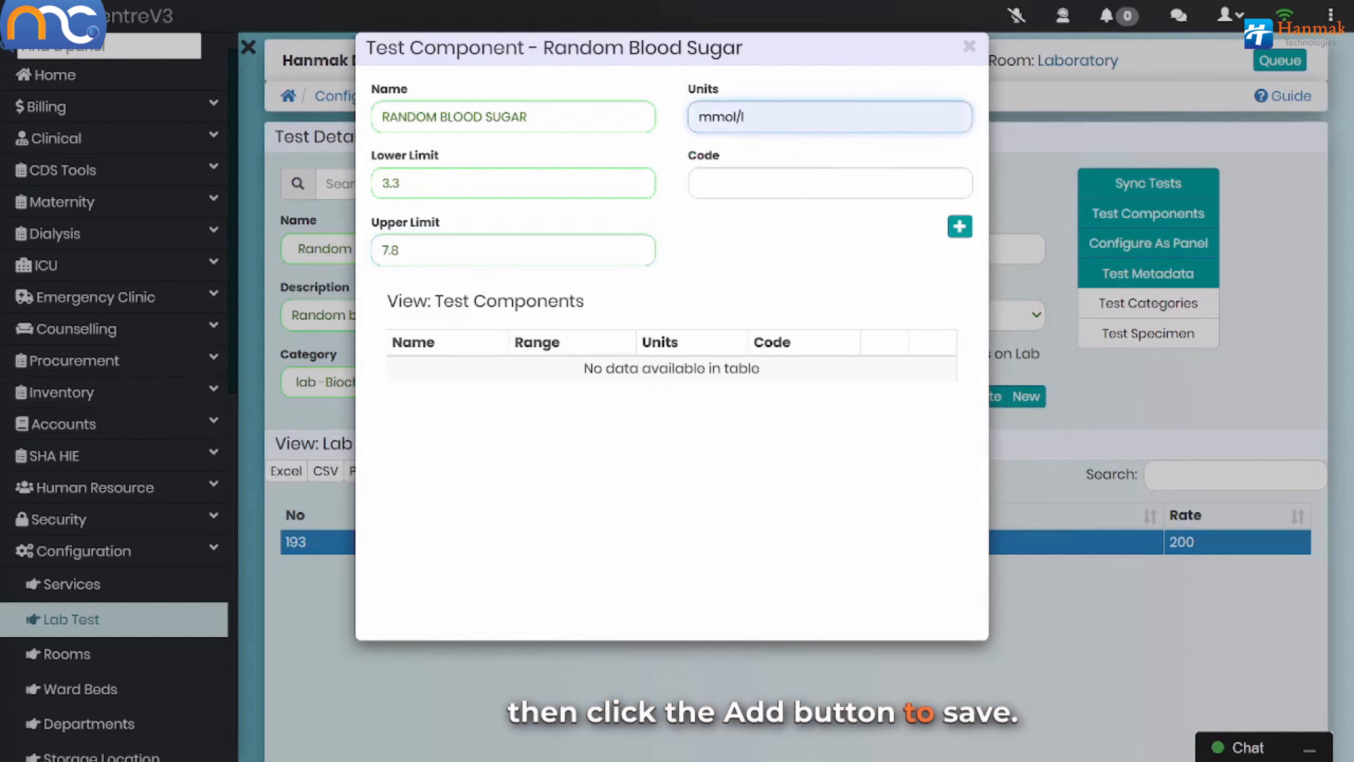
pyautogui.click(959, 226)
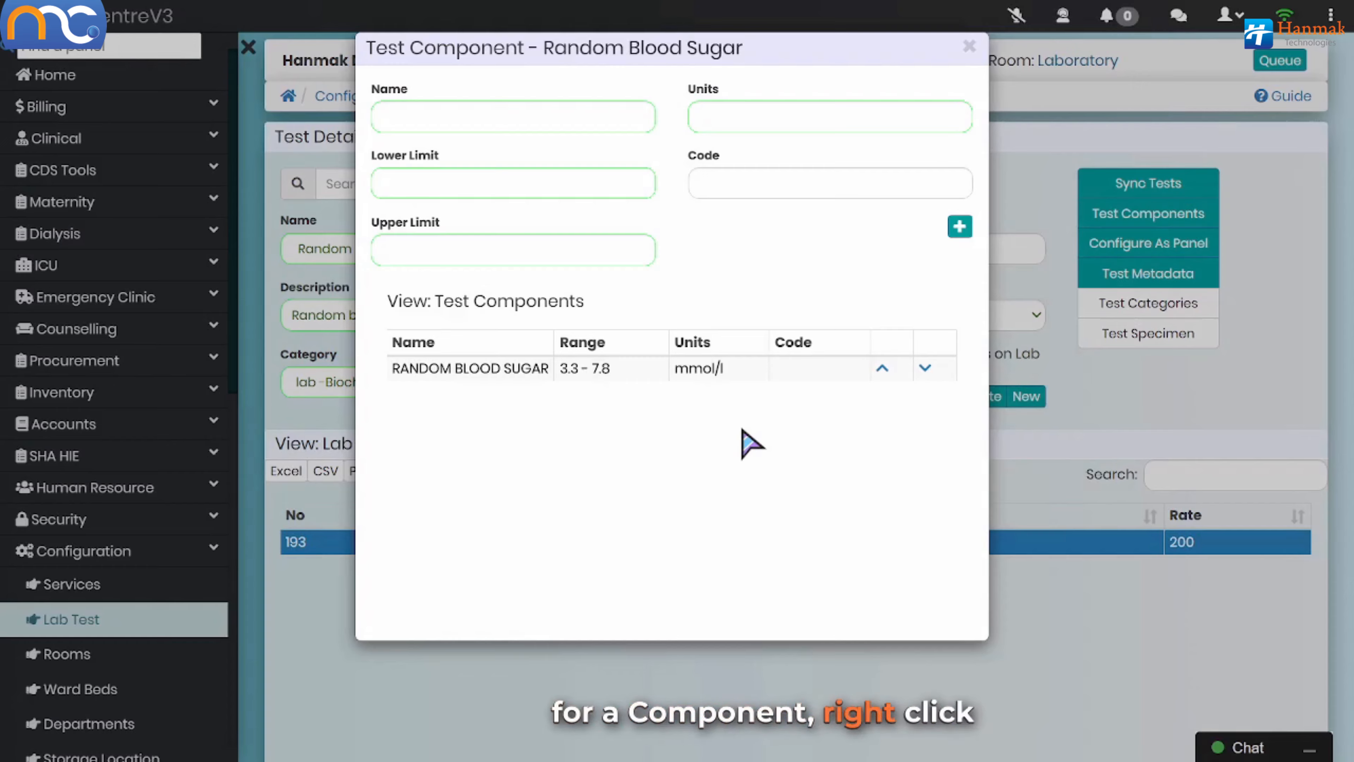
# Step: Add "Low" as a possible result for the RANDOM BLOOD SUGAR component, leaving the interpretation blank
pyautogui.rightClick(741, 374)
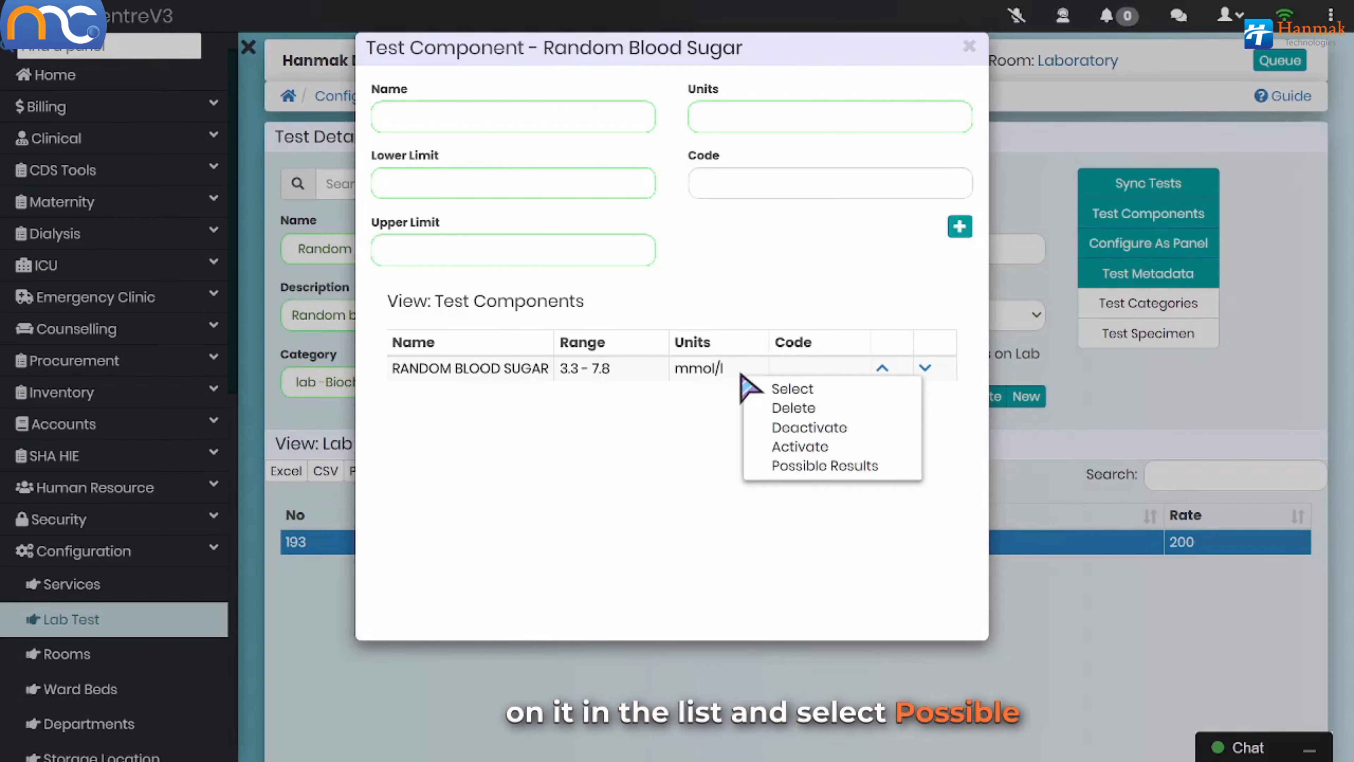
pyautogui.click(776, 467)
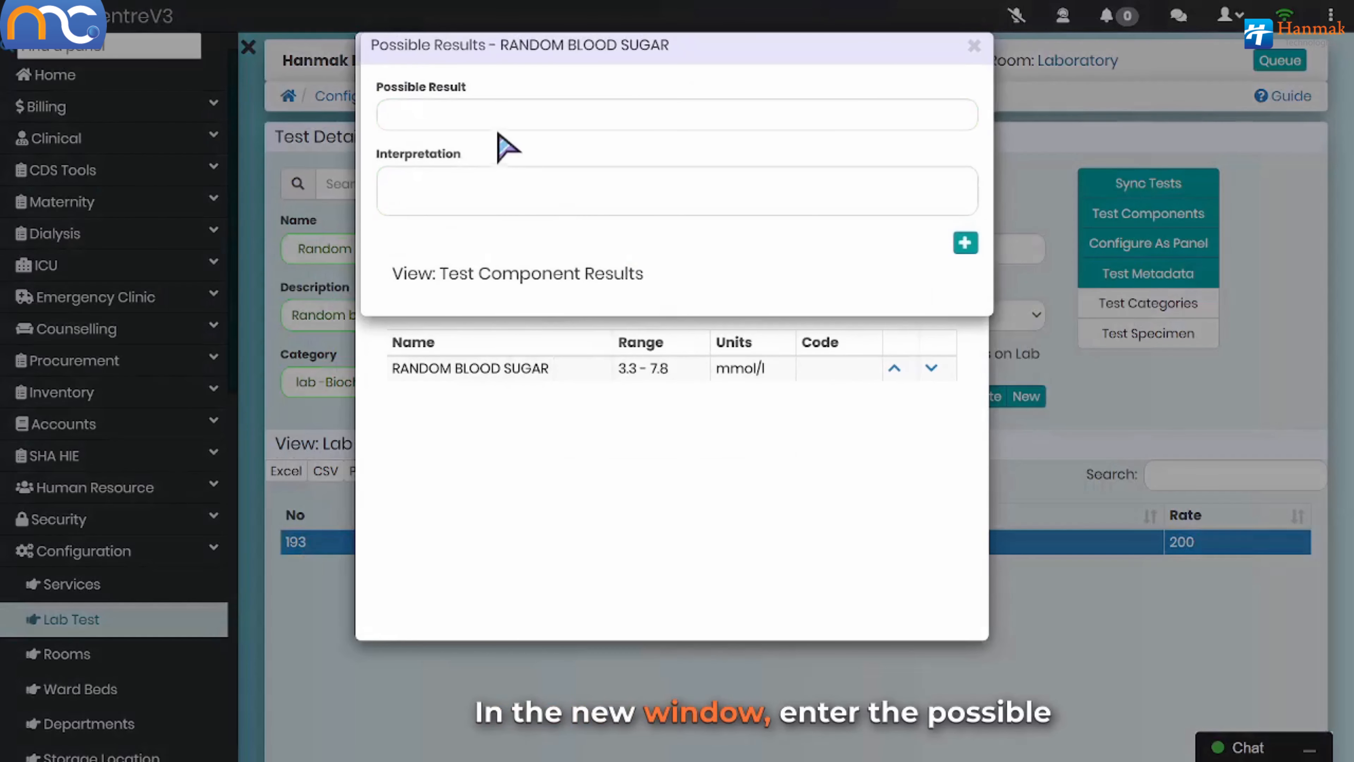
pyautogui.click(504, 120)
pyautogui.write('Low')
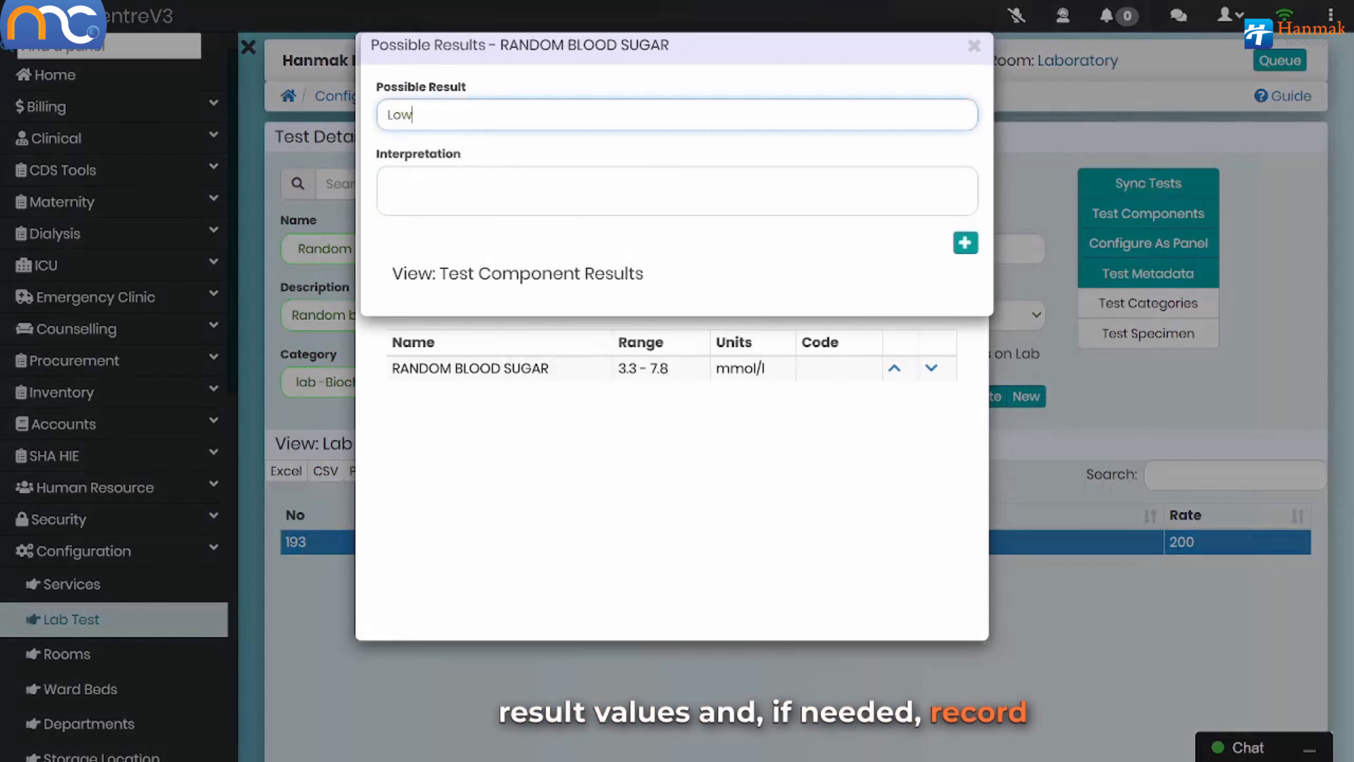
pyautogui.click(963, 204)
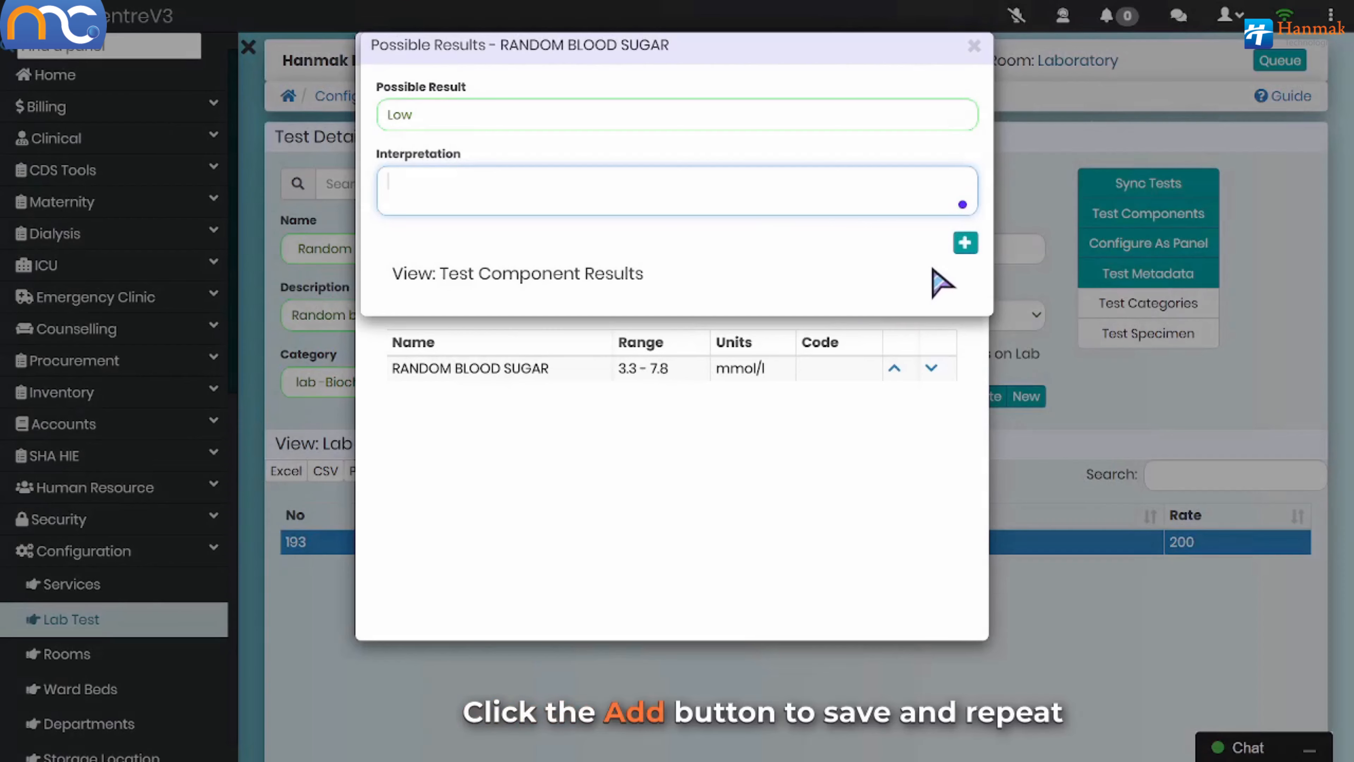
pyautogui.click(965, 249)
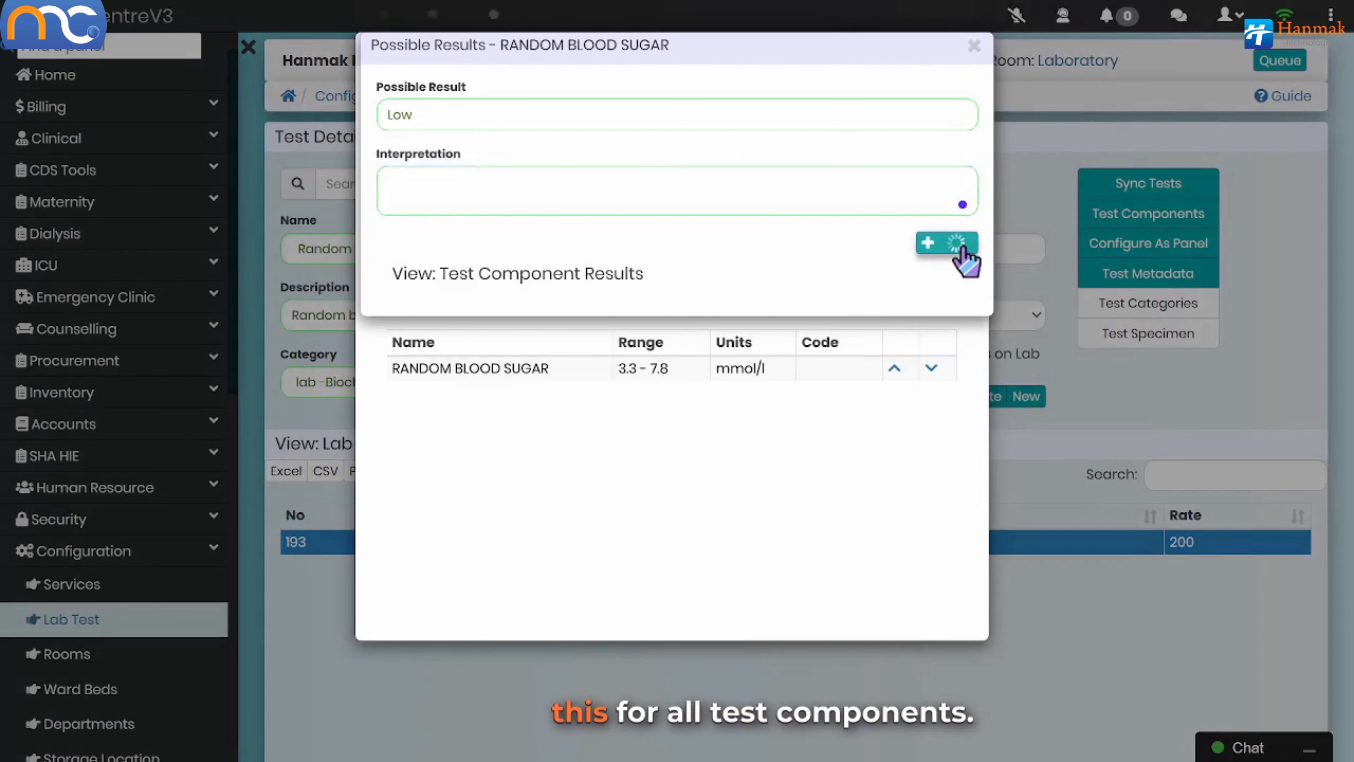
# Step: Add "Normal" and "High" as further possible results for the RANDOM BLOOD SUGAR component
pyautogui.click(466, 115)
pyautogui.write('Normal')
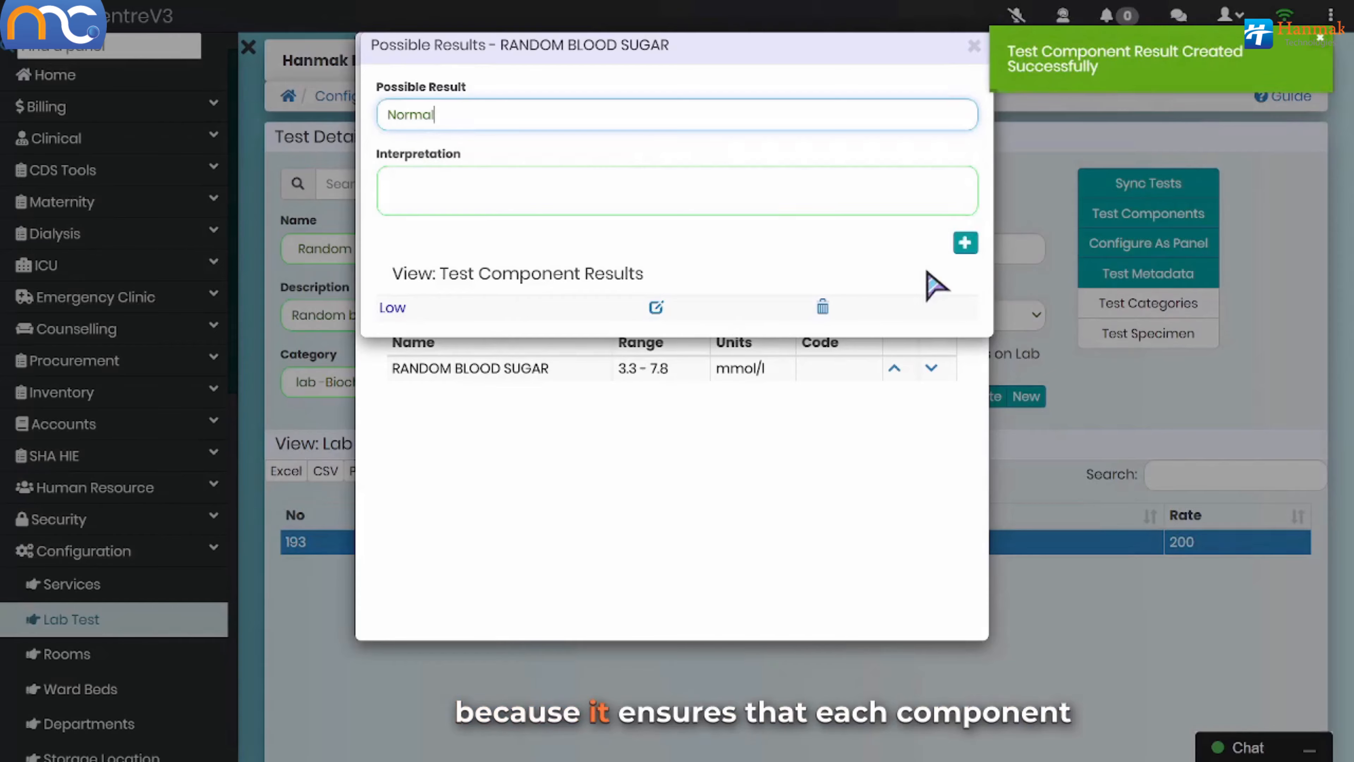
pyautogui.click(966, 244)
pyautogui.click(607, 115)
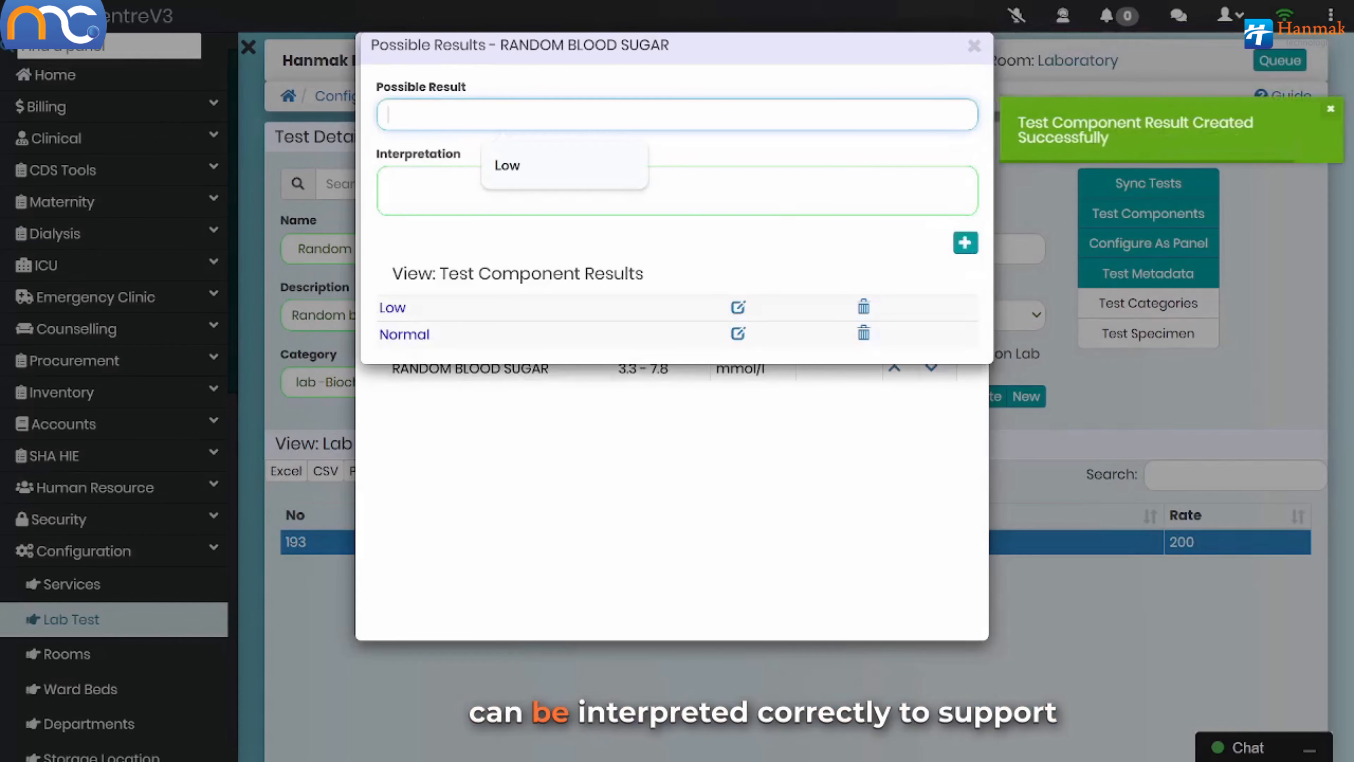
pyautogui.write('High')
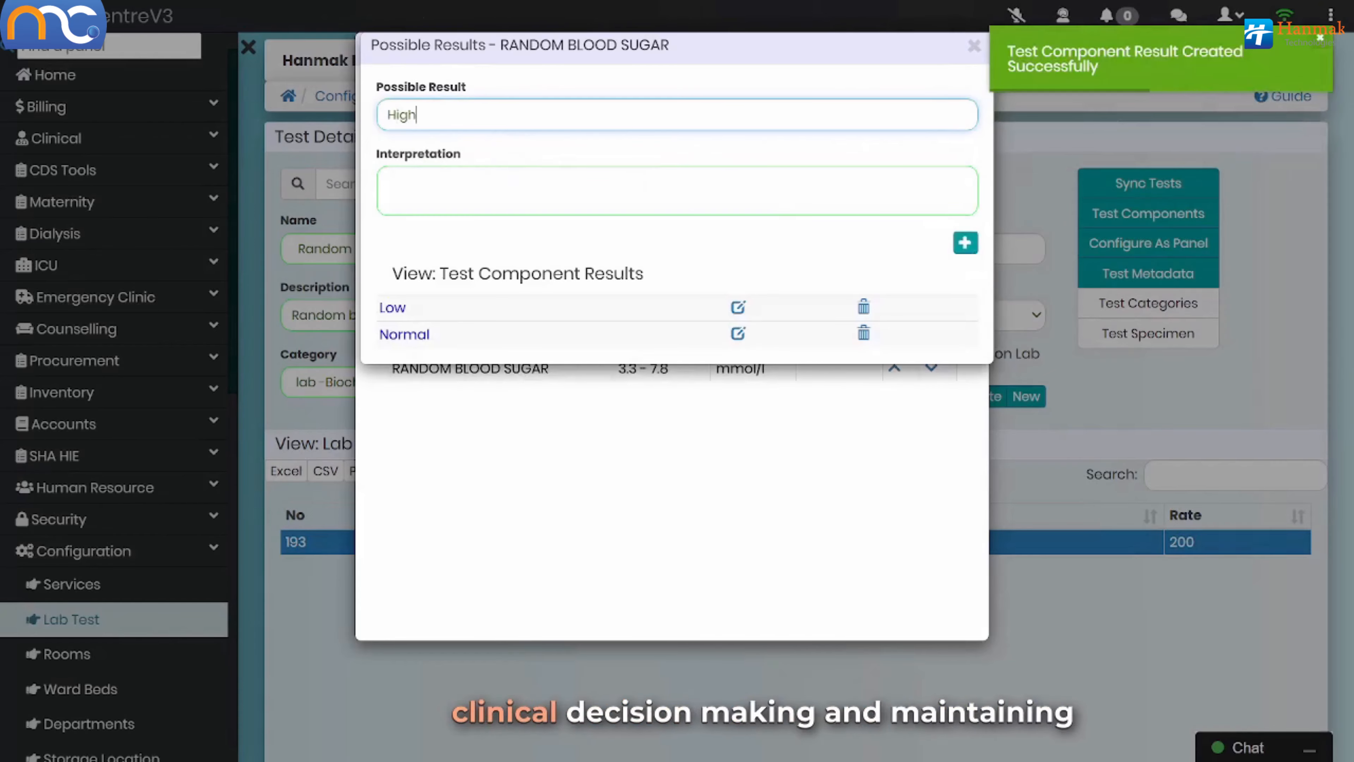
pyautogui.click(955, 246)
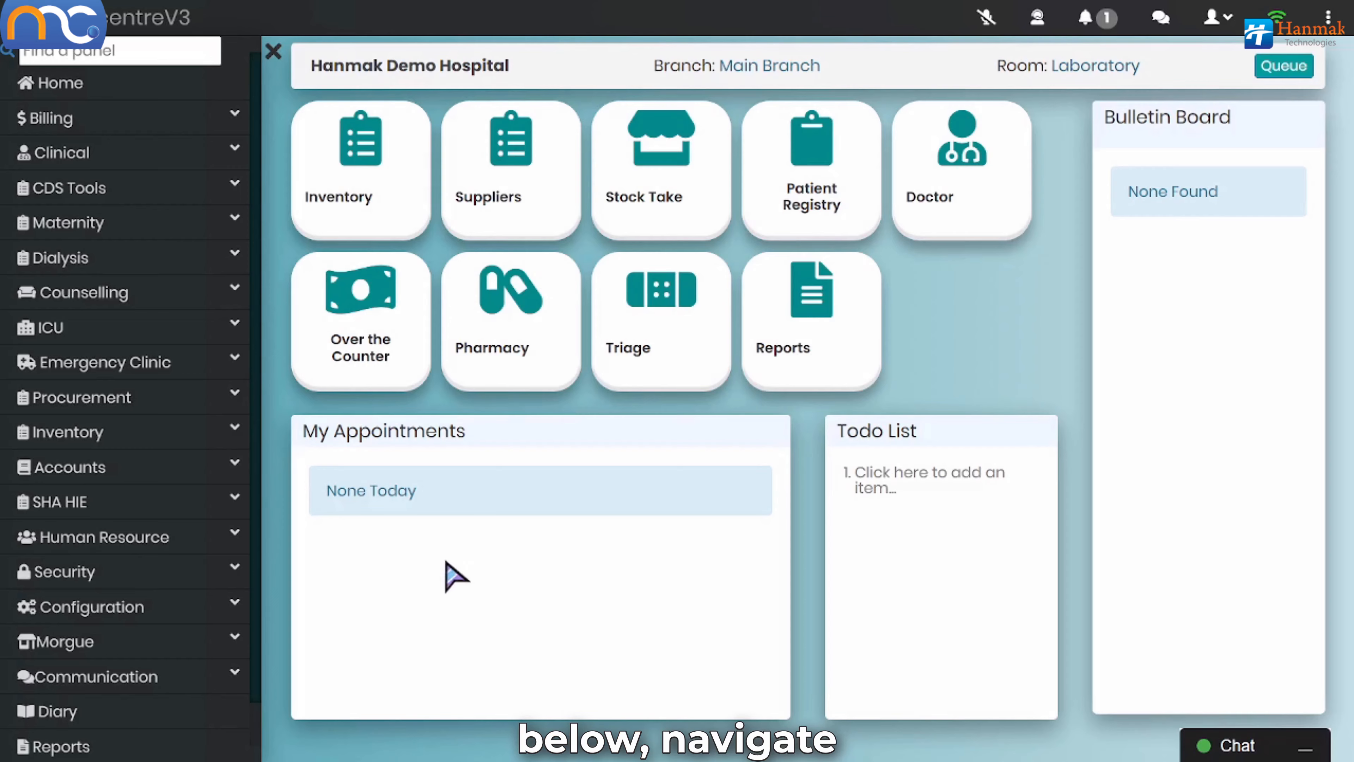
# Step: Start a new lab test in the lab test configuration, named ANC Profile with the description "Anti - Natal Care Profile"
pyautogui.click(163, 606)
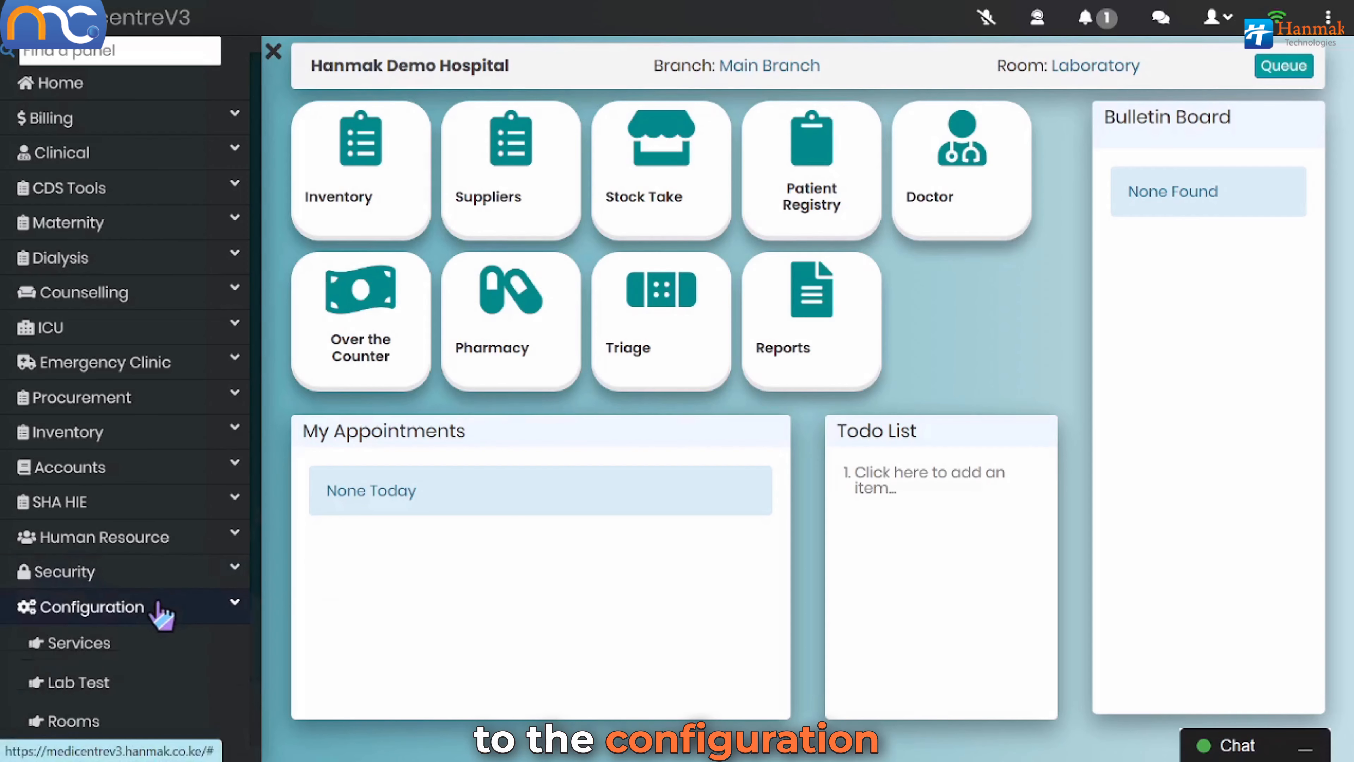
pyautogui.click(79, 683)
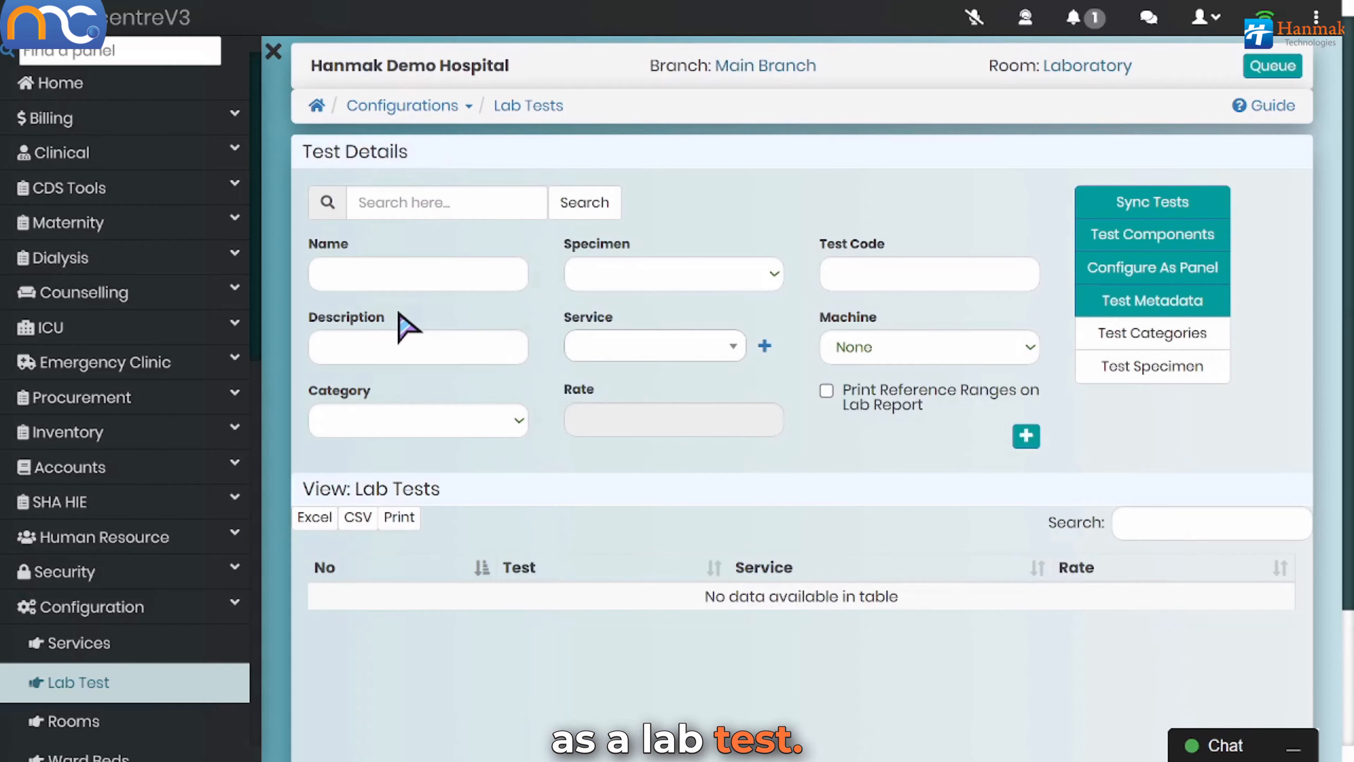
pyautogui.click(381, 279)
pyautogui.click(445, 328)
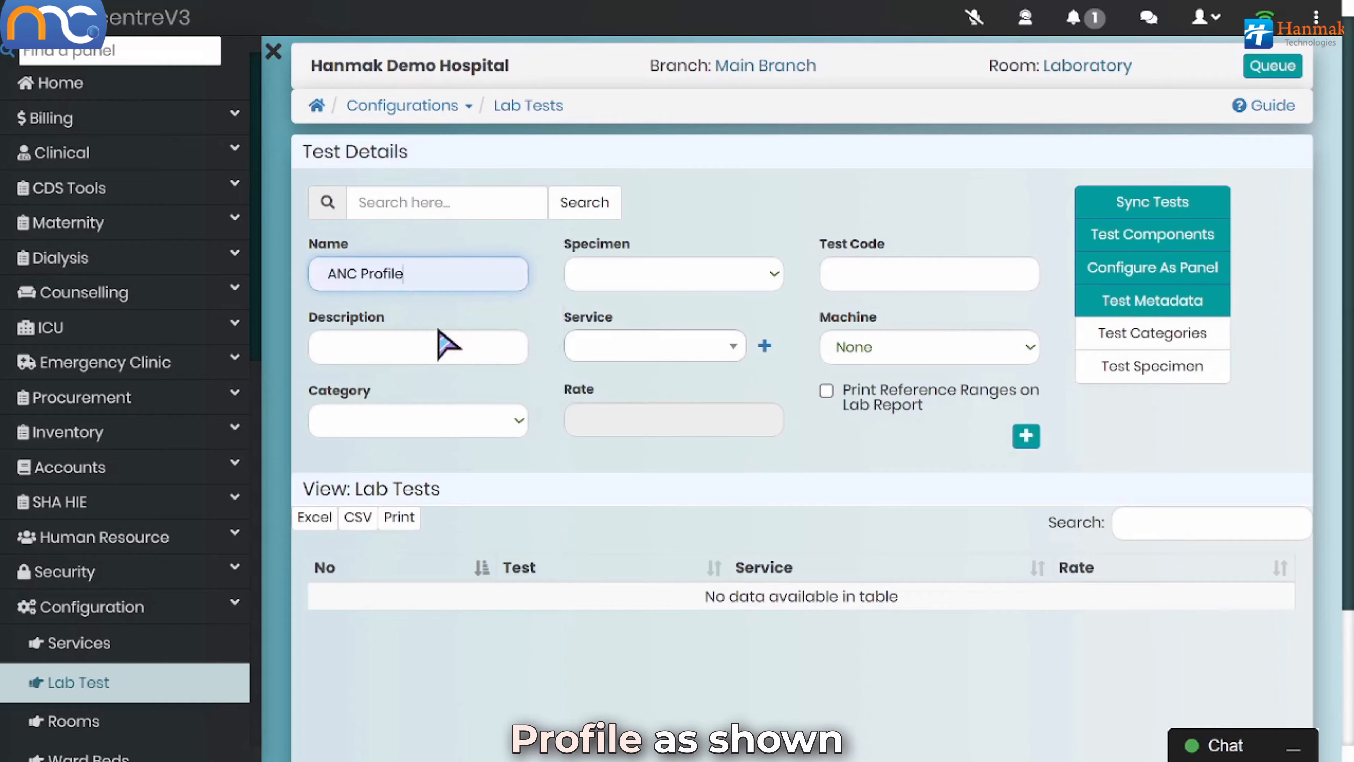
pyautogui.click(414, 341)
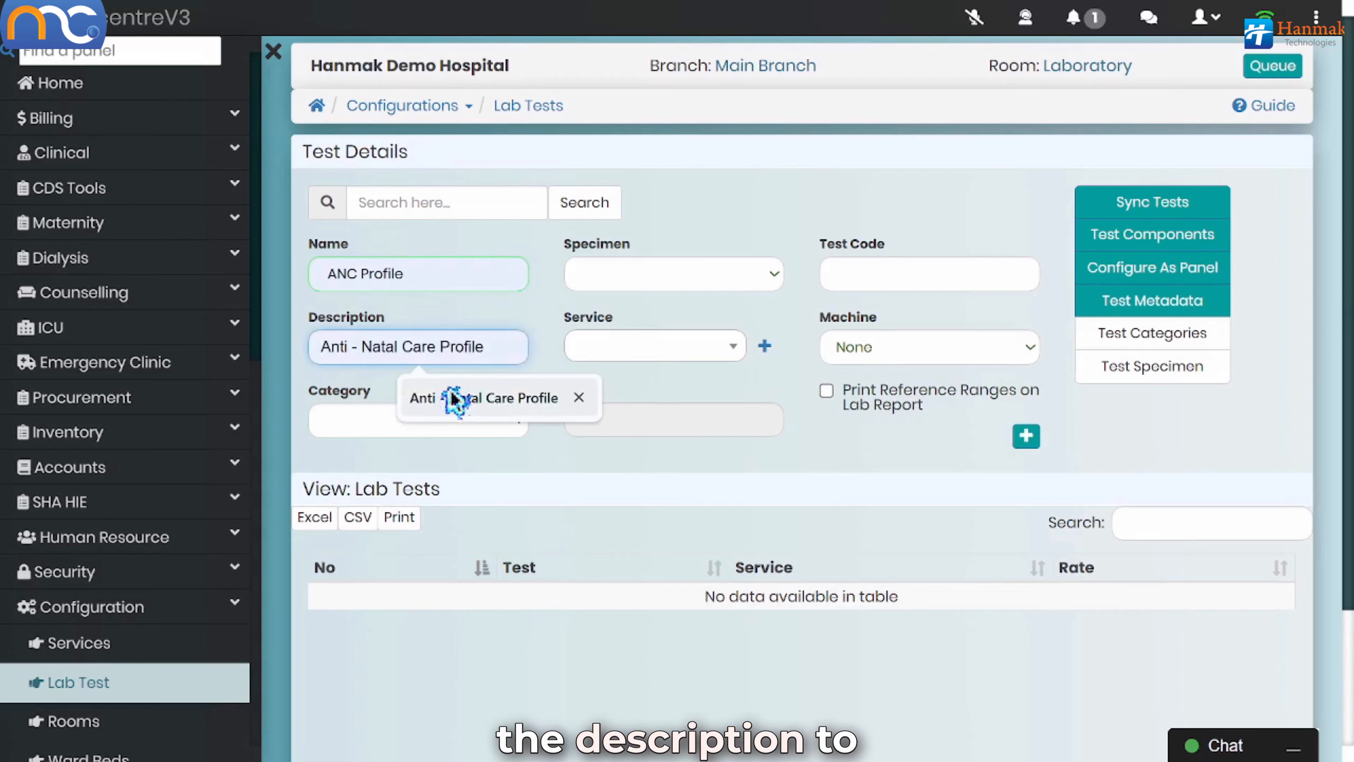
pyautogui.click(456, 400)
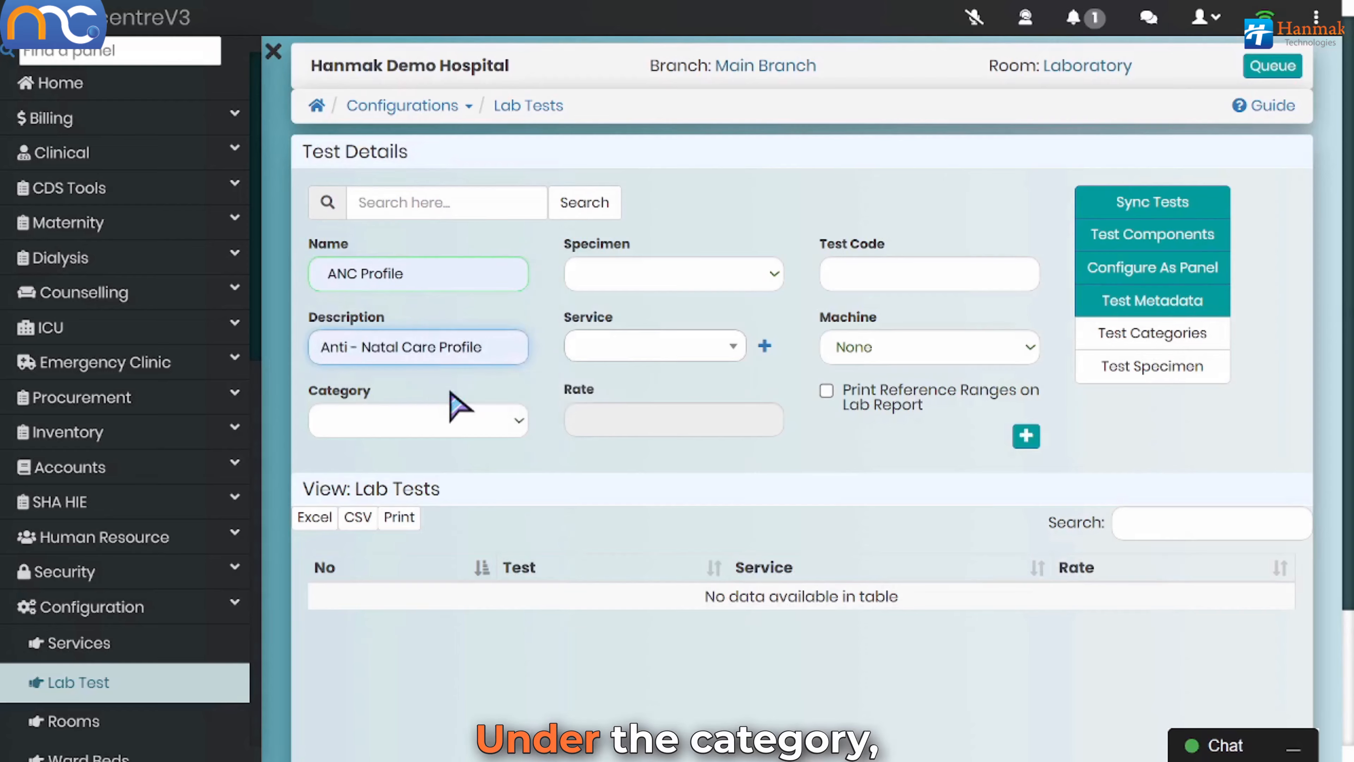
# Step: Set the ANC Profile test's category to Immunology
pyautogui.click(425, 421)
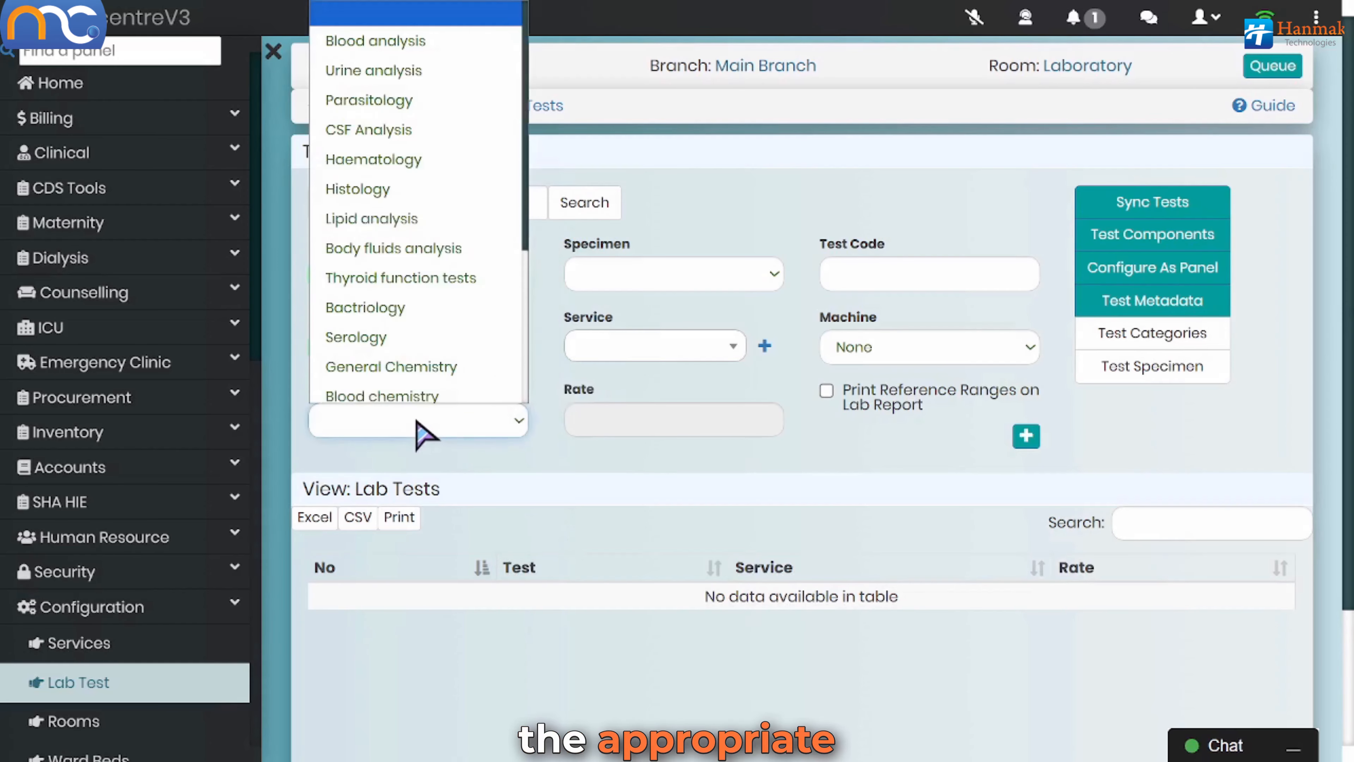
pyautogui.press('i')
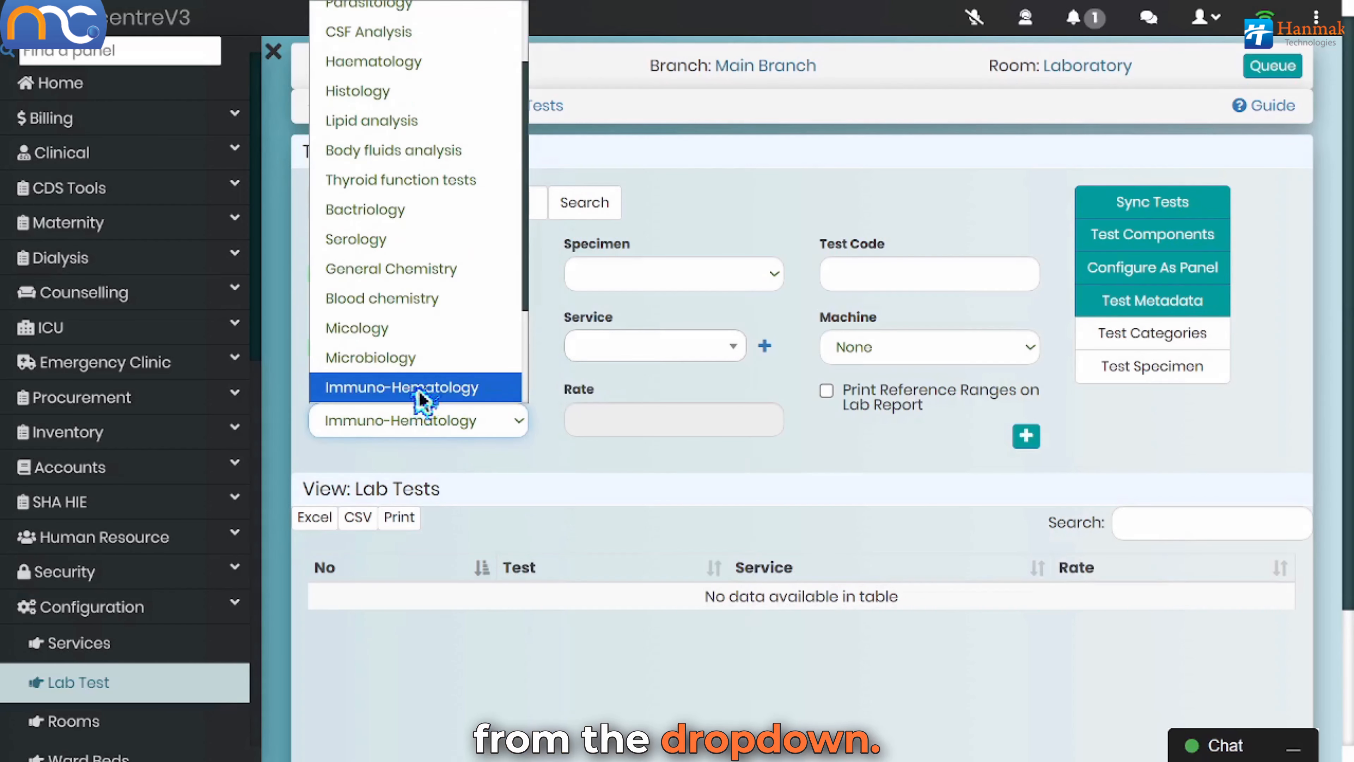
pyautogui.press('i')
pyautogui.press('Return')
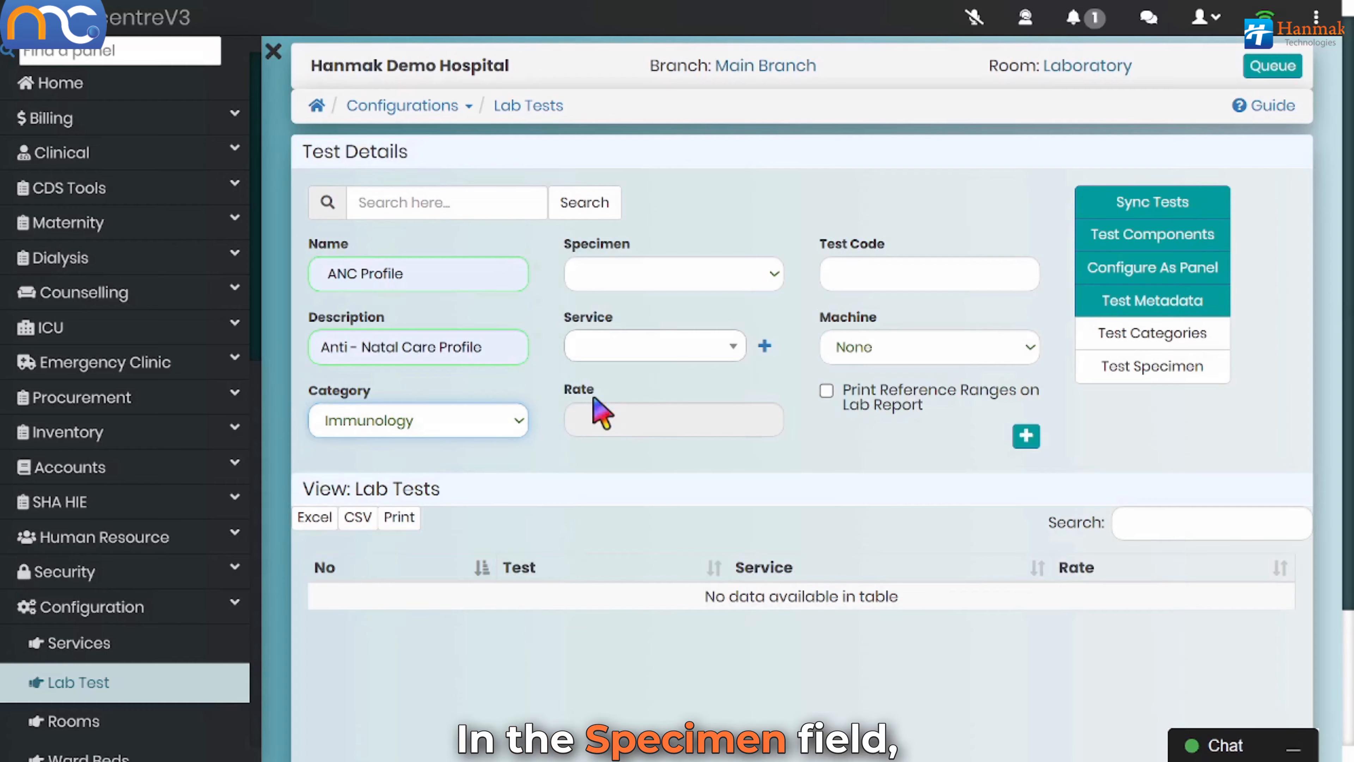
# Step: Set the ANC Profile test's specimen to Serum
pyautogui.click(664, 275)
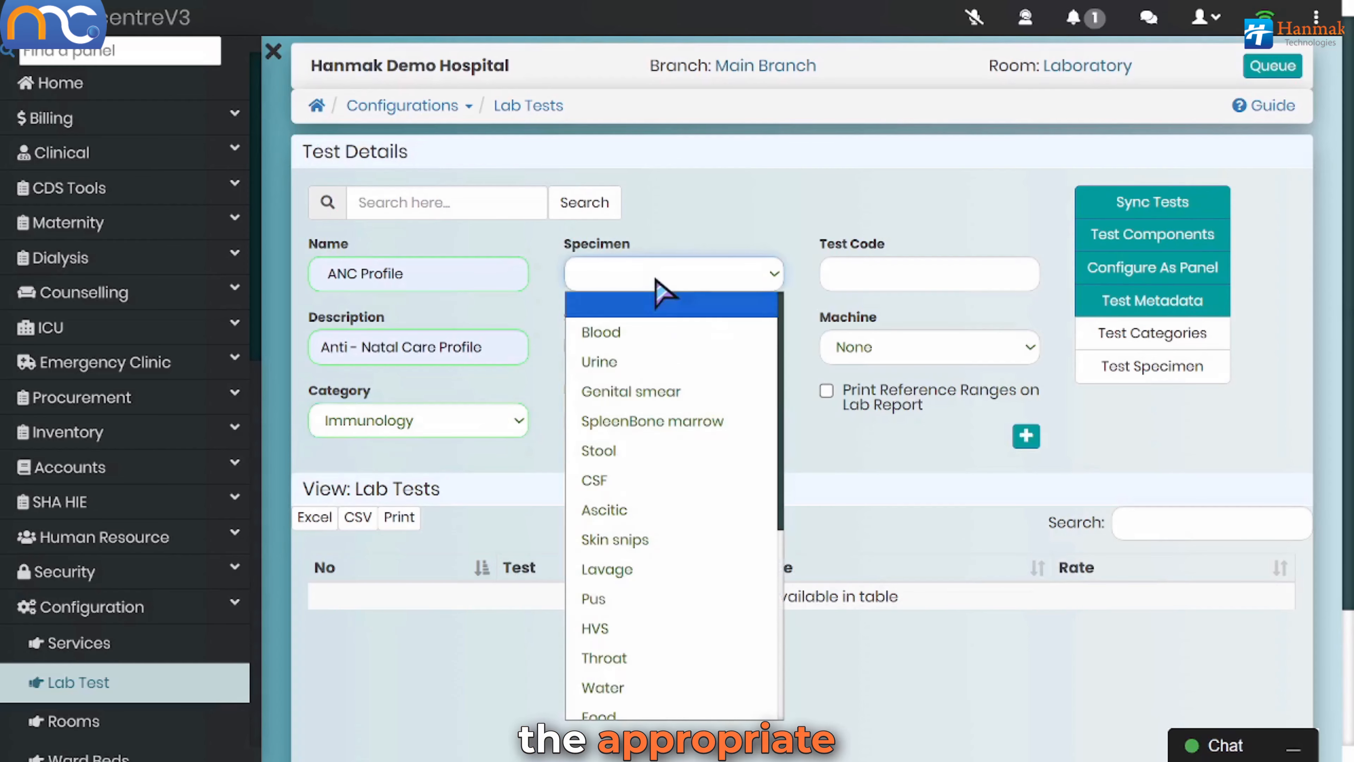
pyautogui.press('s')
pyautogui.press('s')
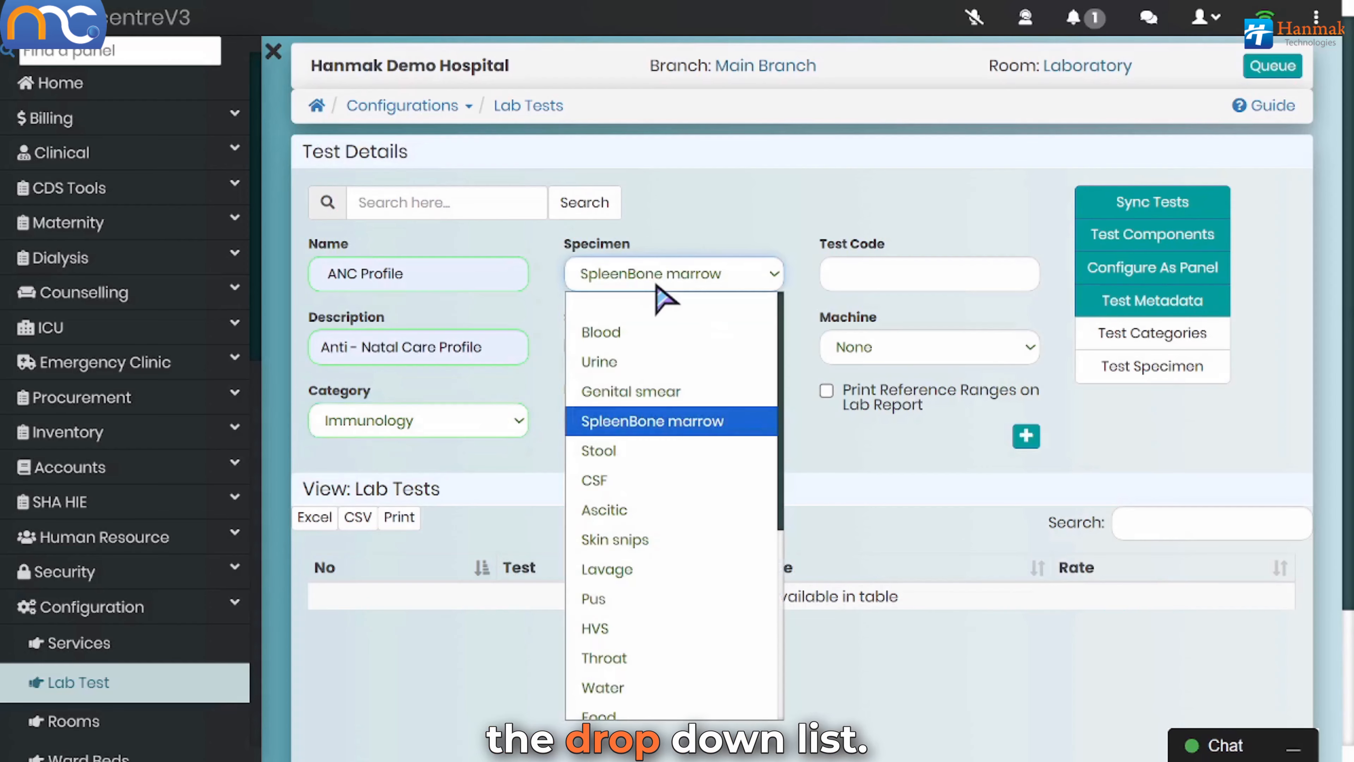
pyautogui.press('s')
pyautogui.press('s')
pyautogui.press('s')
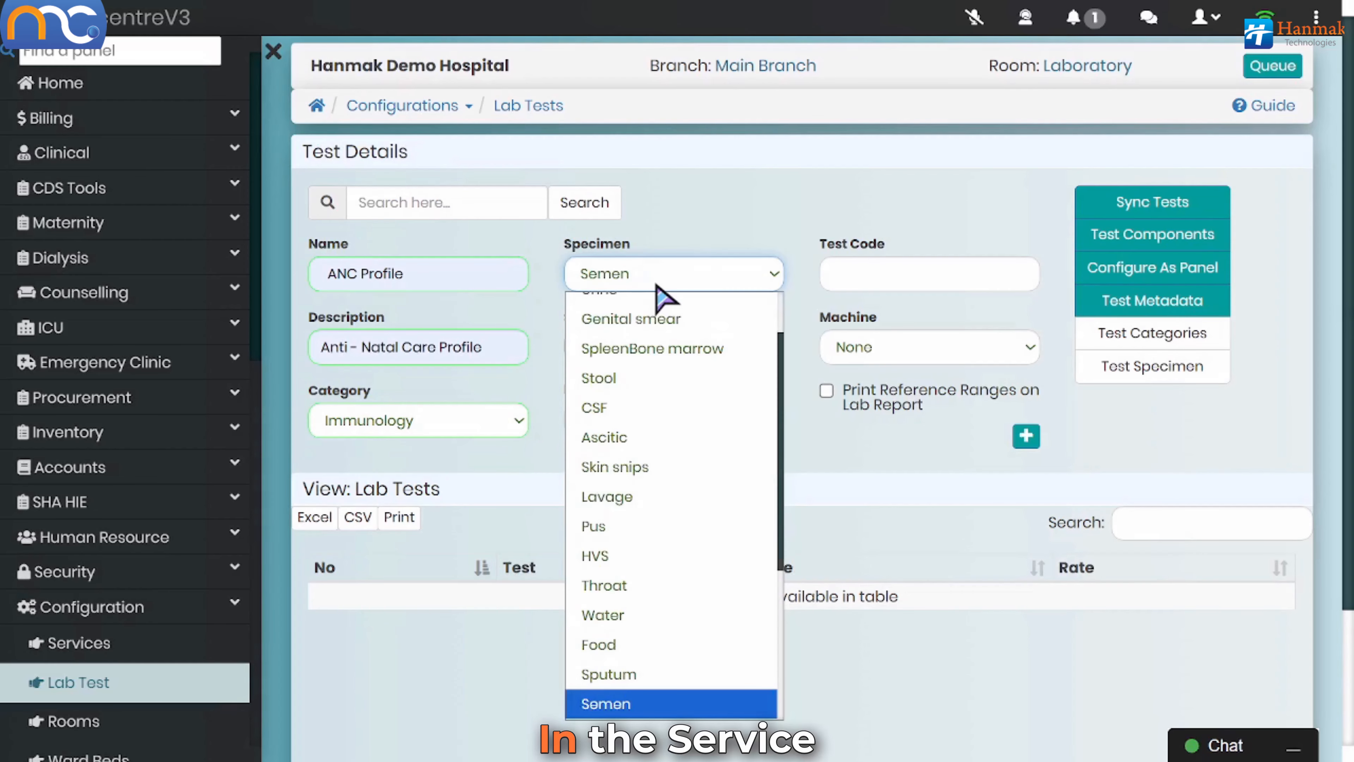
pyautogui.press('s')
pyautogui.press('Return')
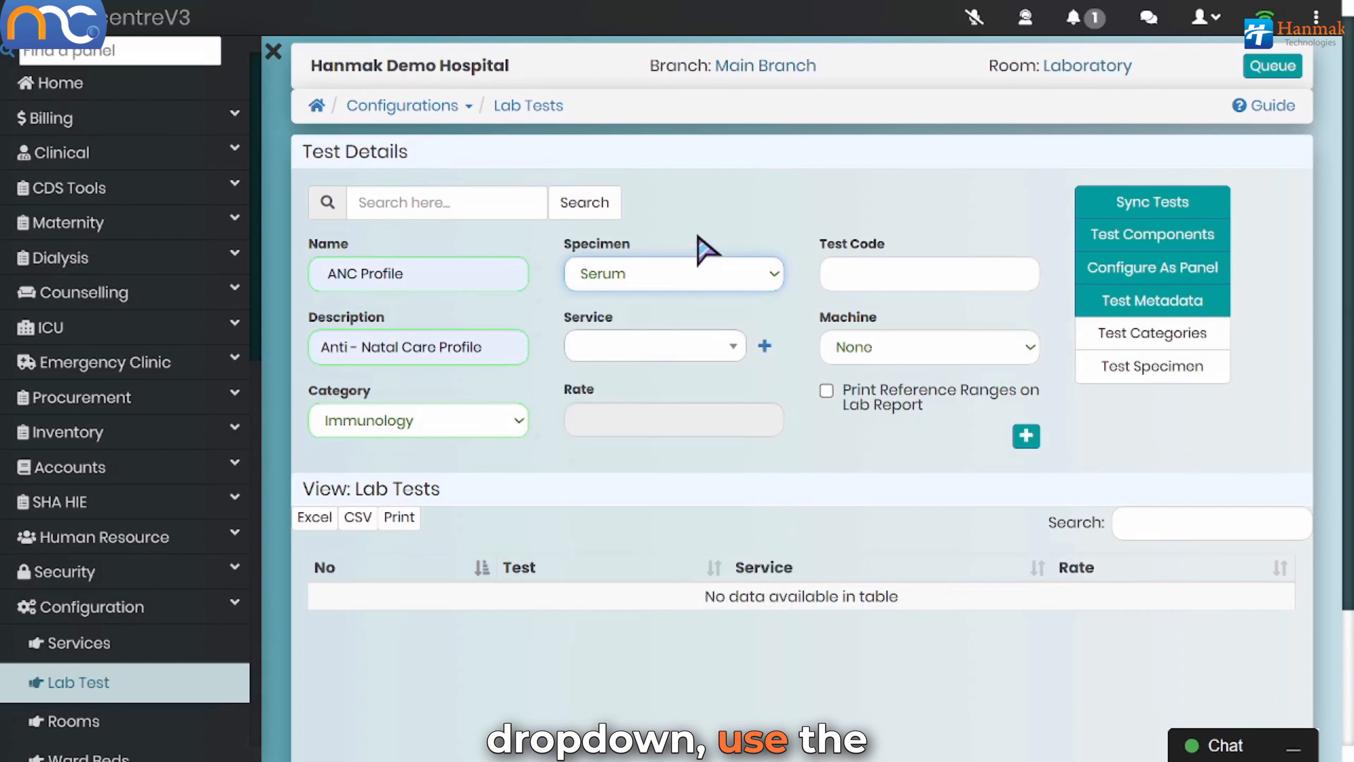
# Step: Search the test's available services for "anc" and open the form for creating a new service
pyautogui.click(650, 344)
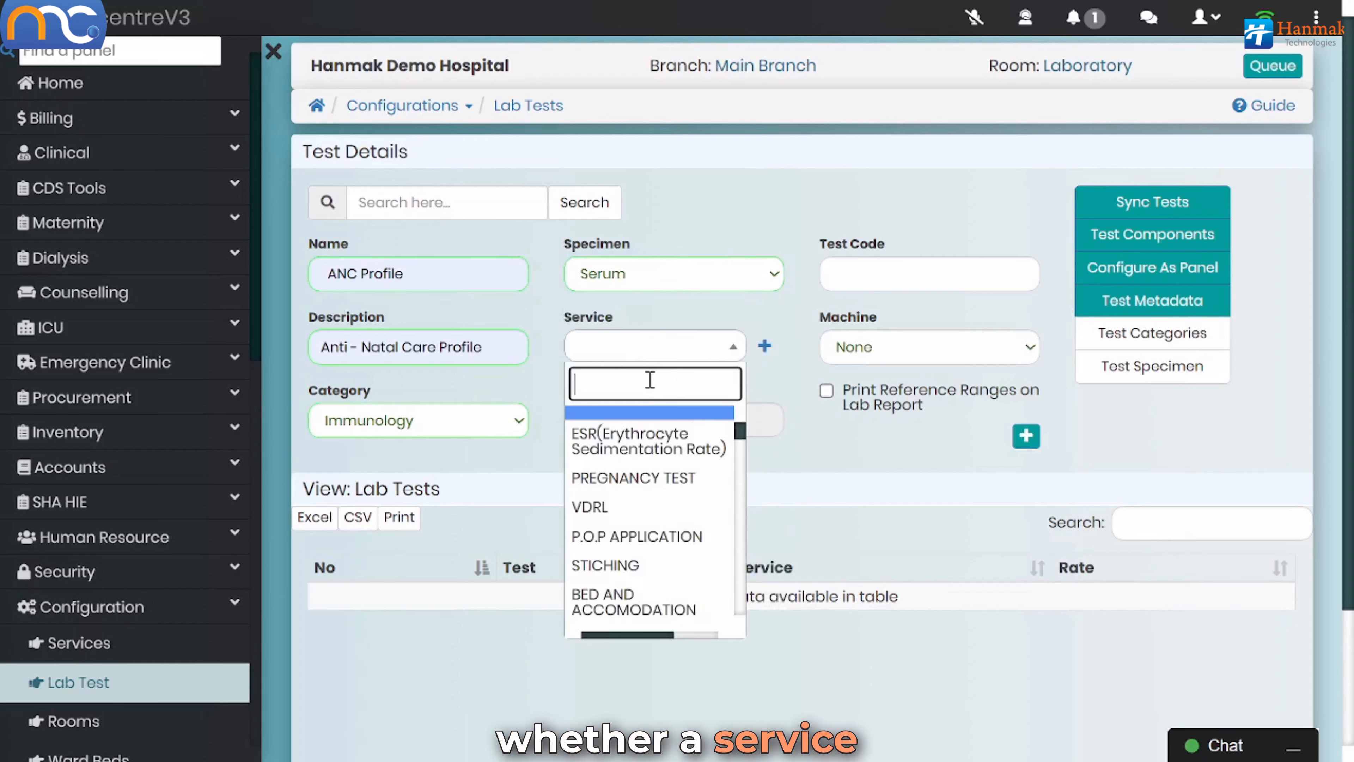
pyautogui.write('anc')
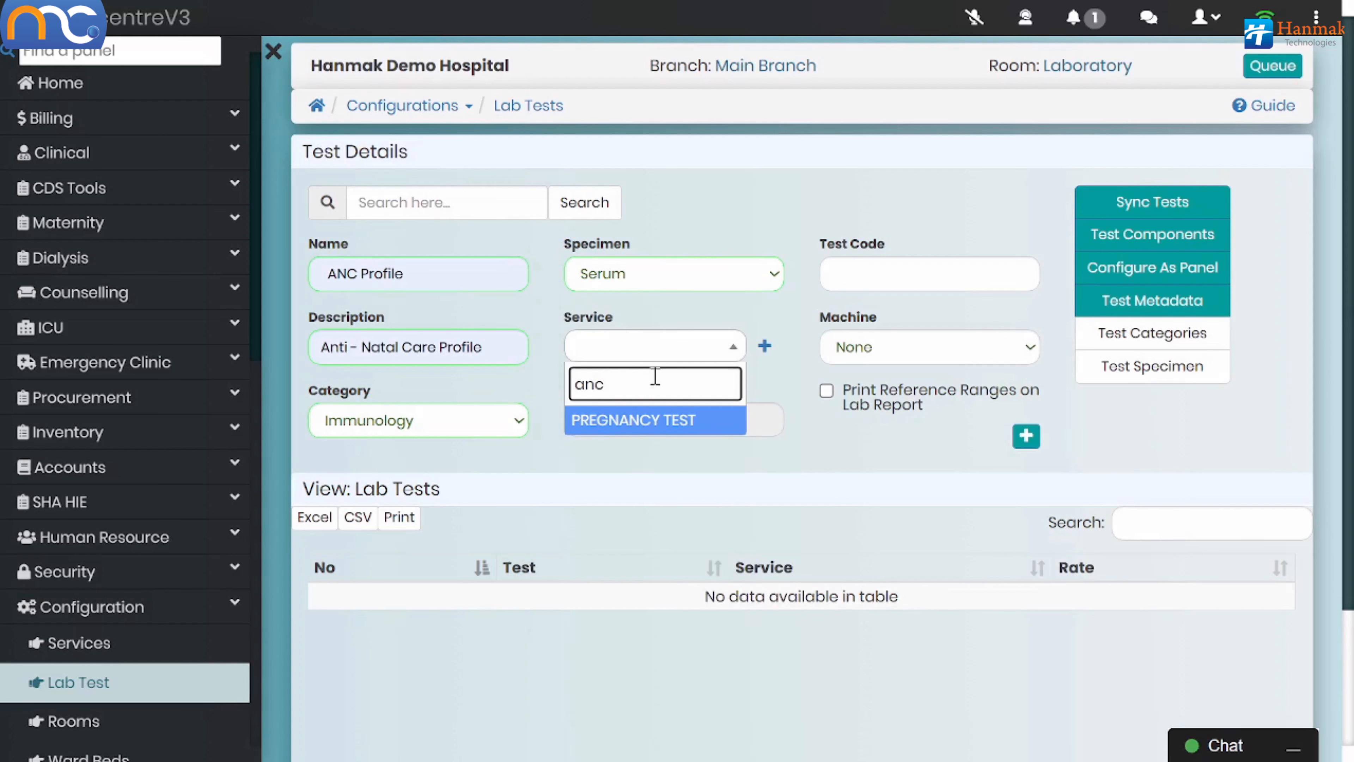
pyautogui.click(763, 347)
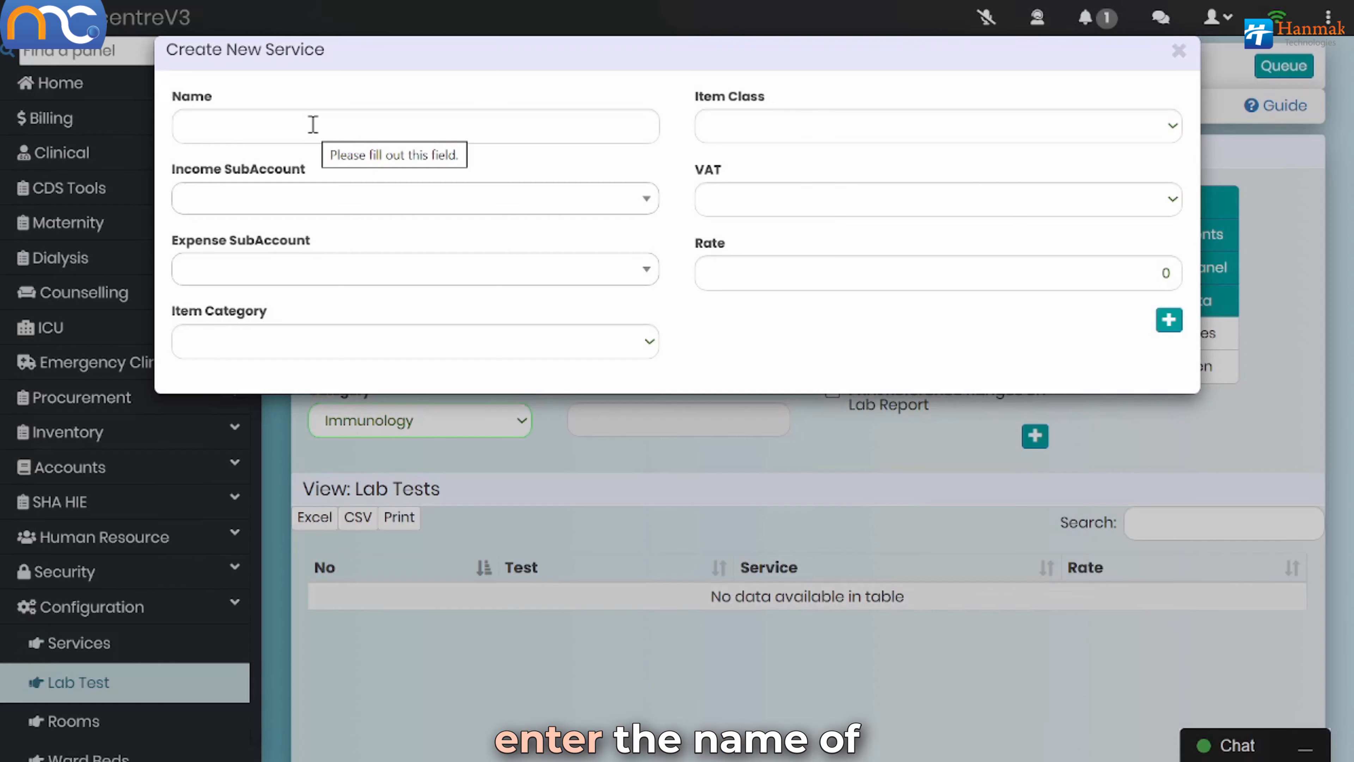
# Step: Name the new service ANC Profile, with income subaccount SALES - SERVICES and expense subaccount COST OF GOODS SOLD - SERVICES
pyautogui.click(312, 124)
pyautogui.click(332, 184)
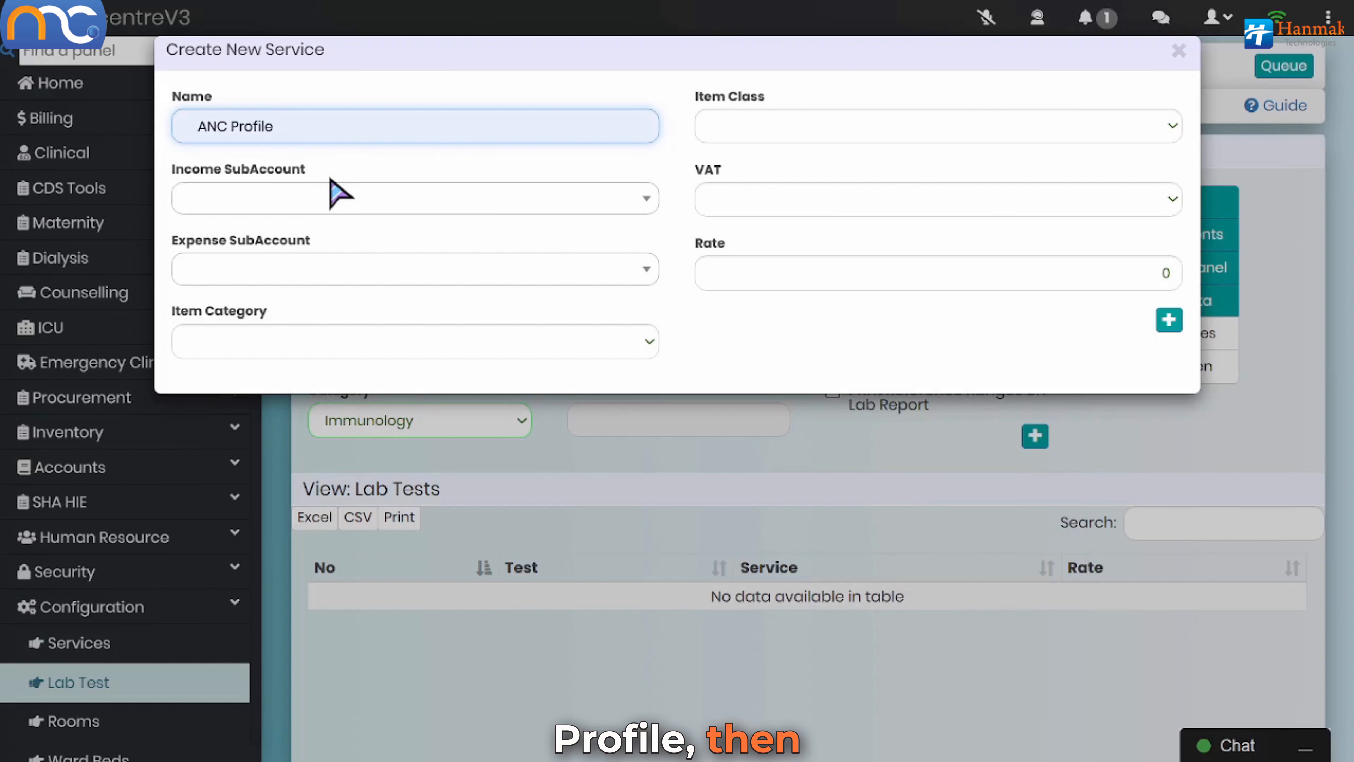
pyautogui.click(333, 202)
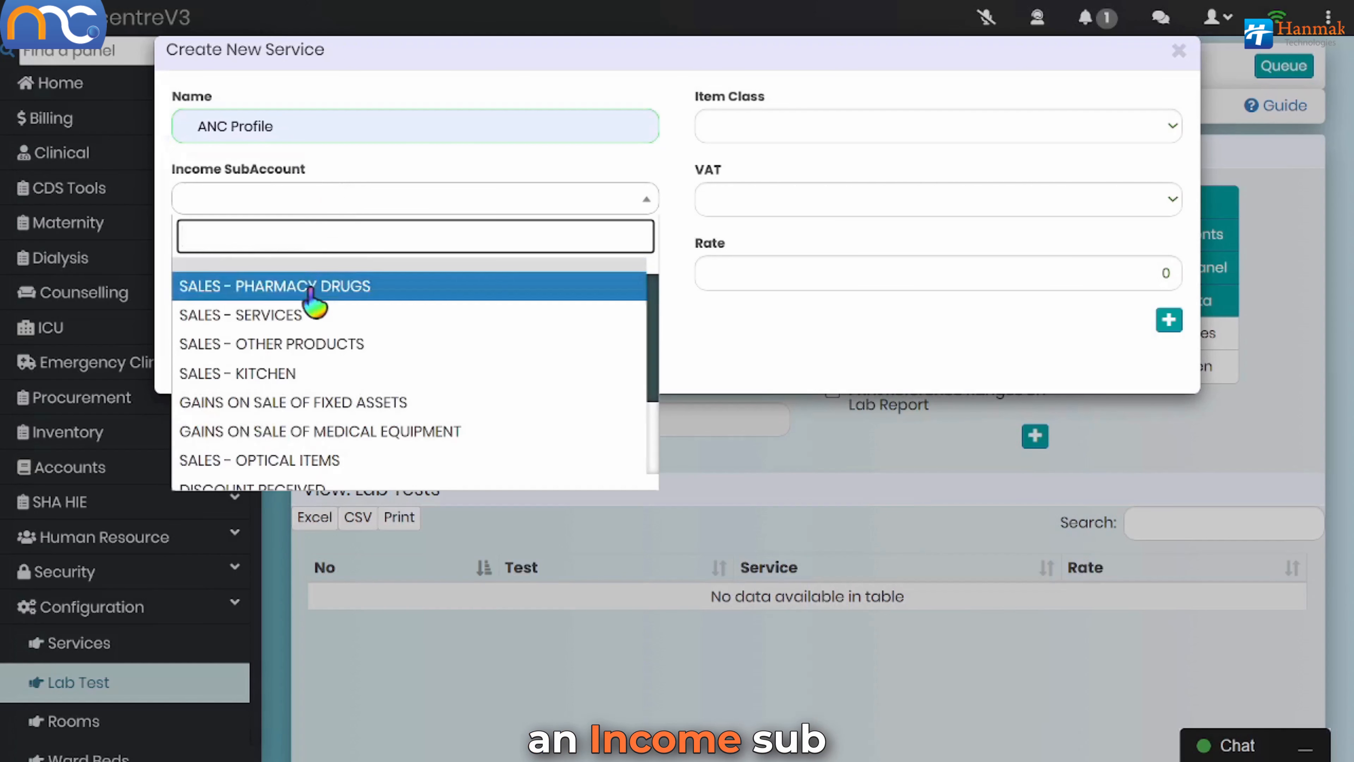
pyautogui.click(315, 314)
pyautogui.click(309, 274)
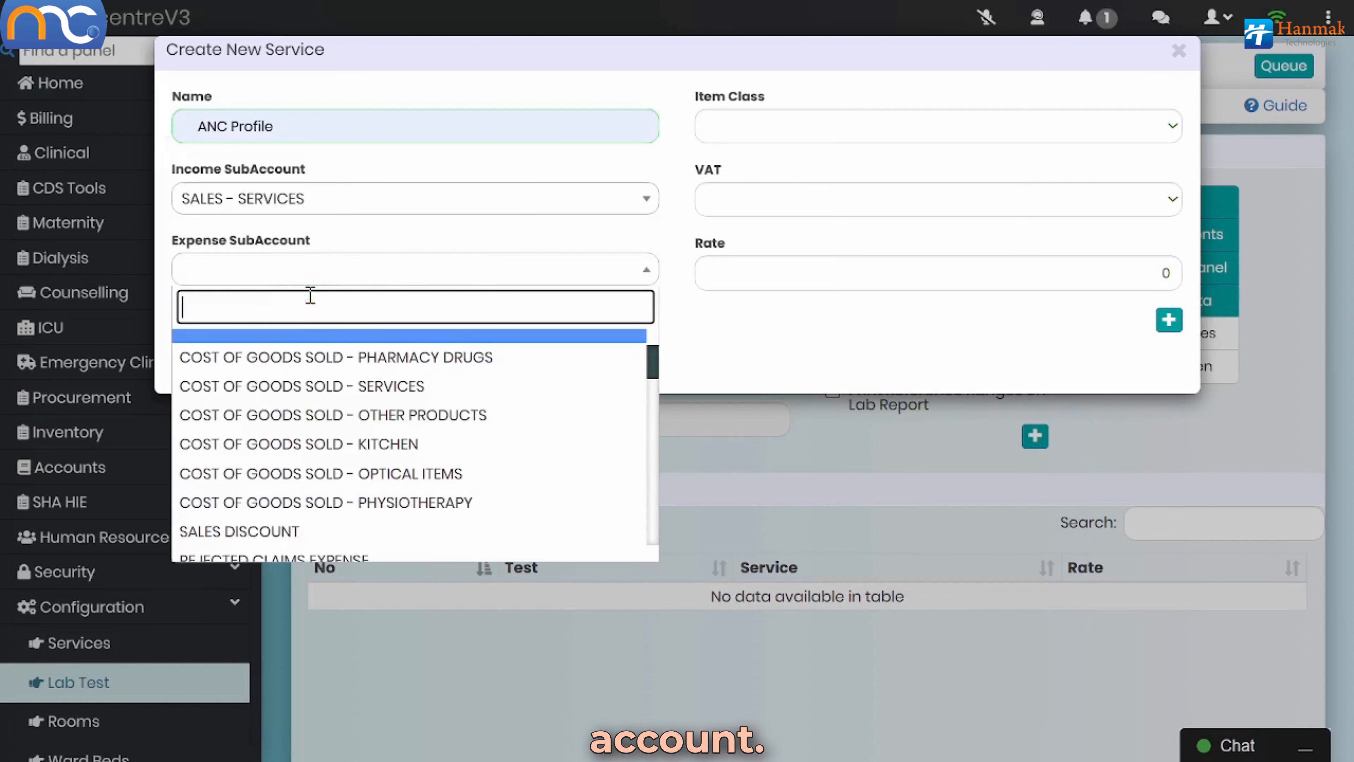
pyautogui.click(322, 386)
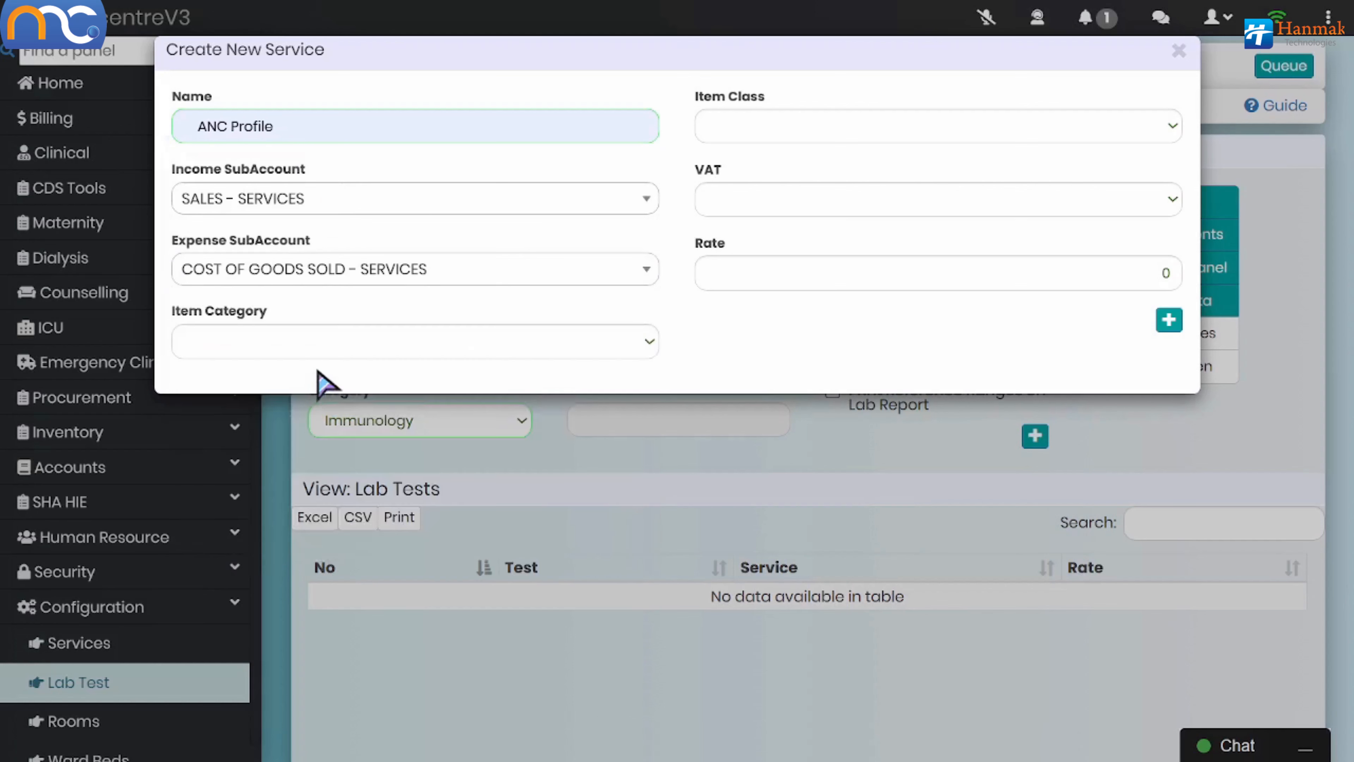
# Step: Set the new service's item category to LAB - IMMUNOLOGY and its item class to Service
pyautogui.click(346, 347)
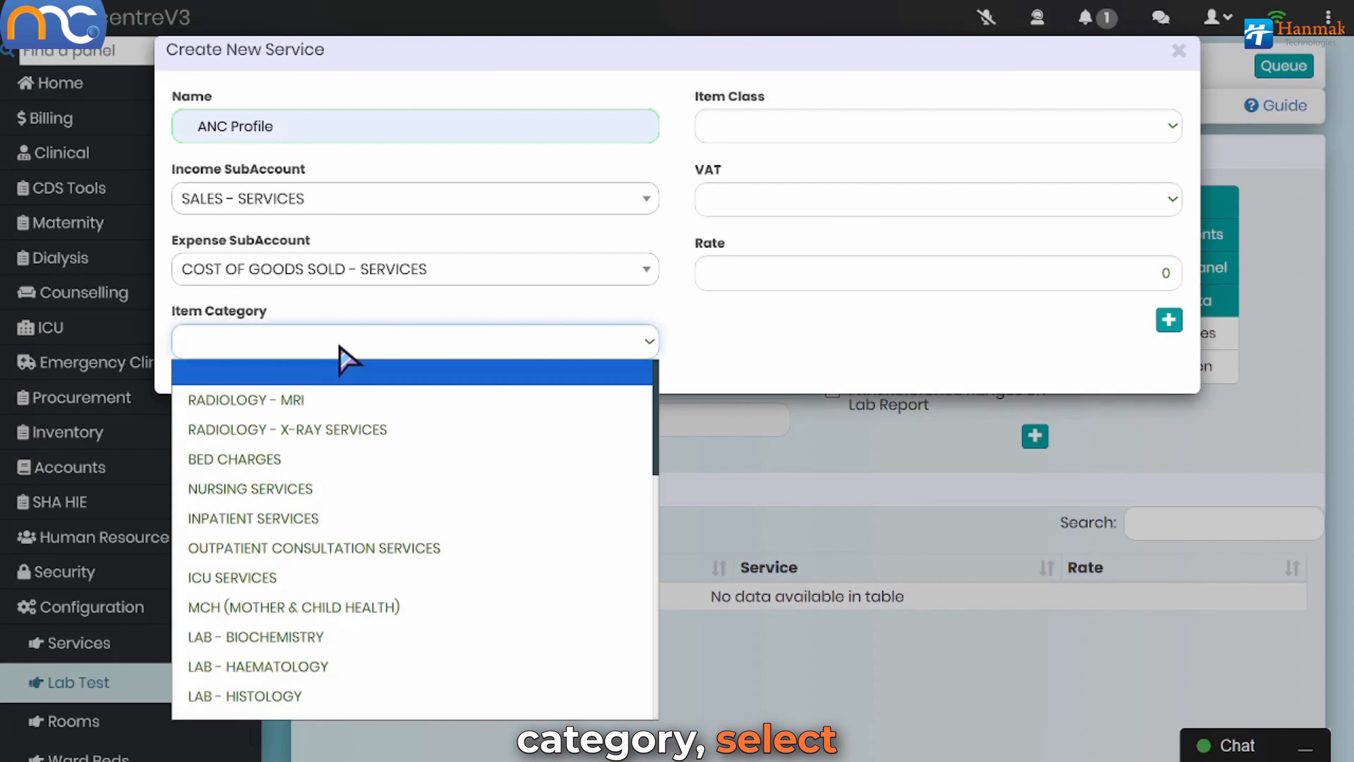
pyautogui.scroll(-3, 299, 480)
pyautogui.click(287, 520)
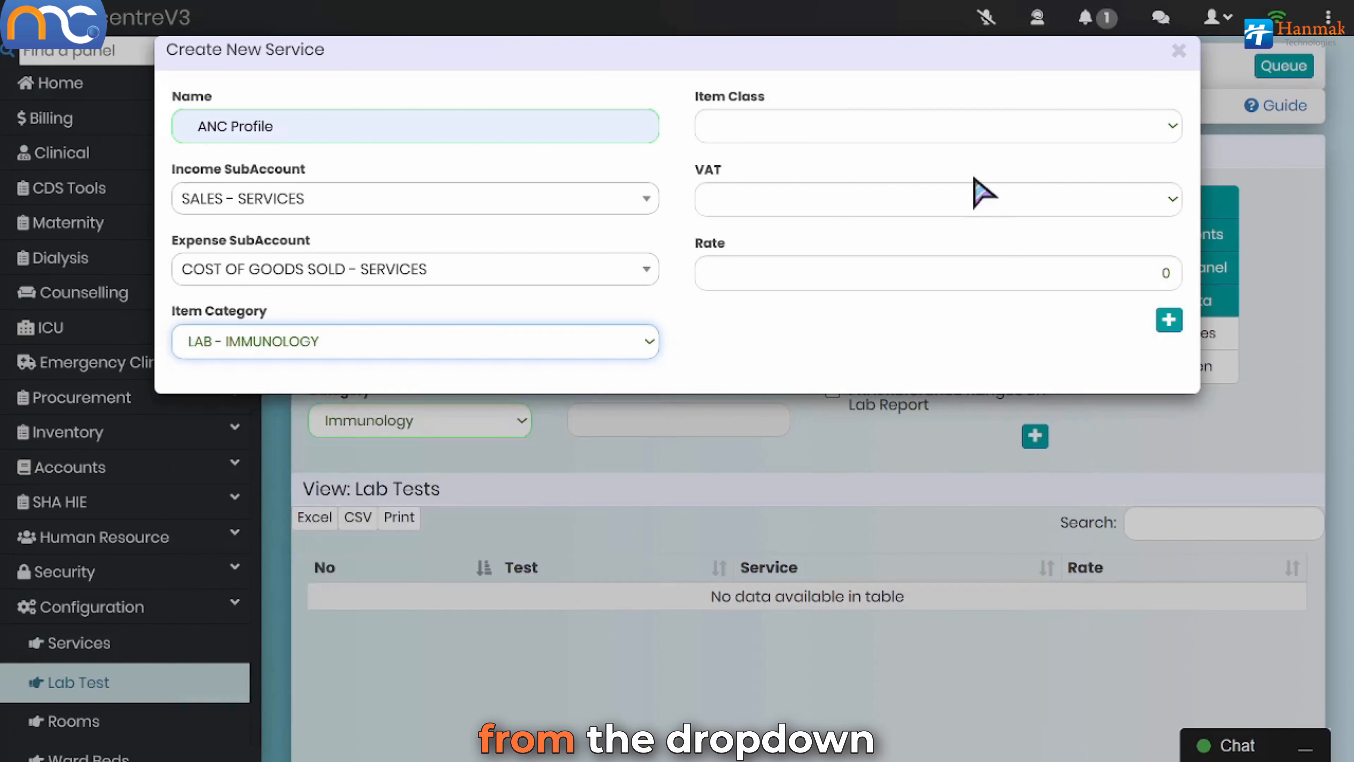
pyautogui.click(898, 127)
pyautogui.click(783, 331)
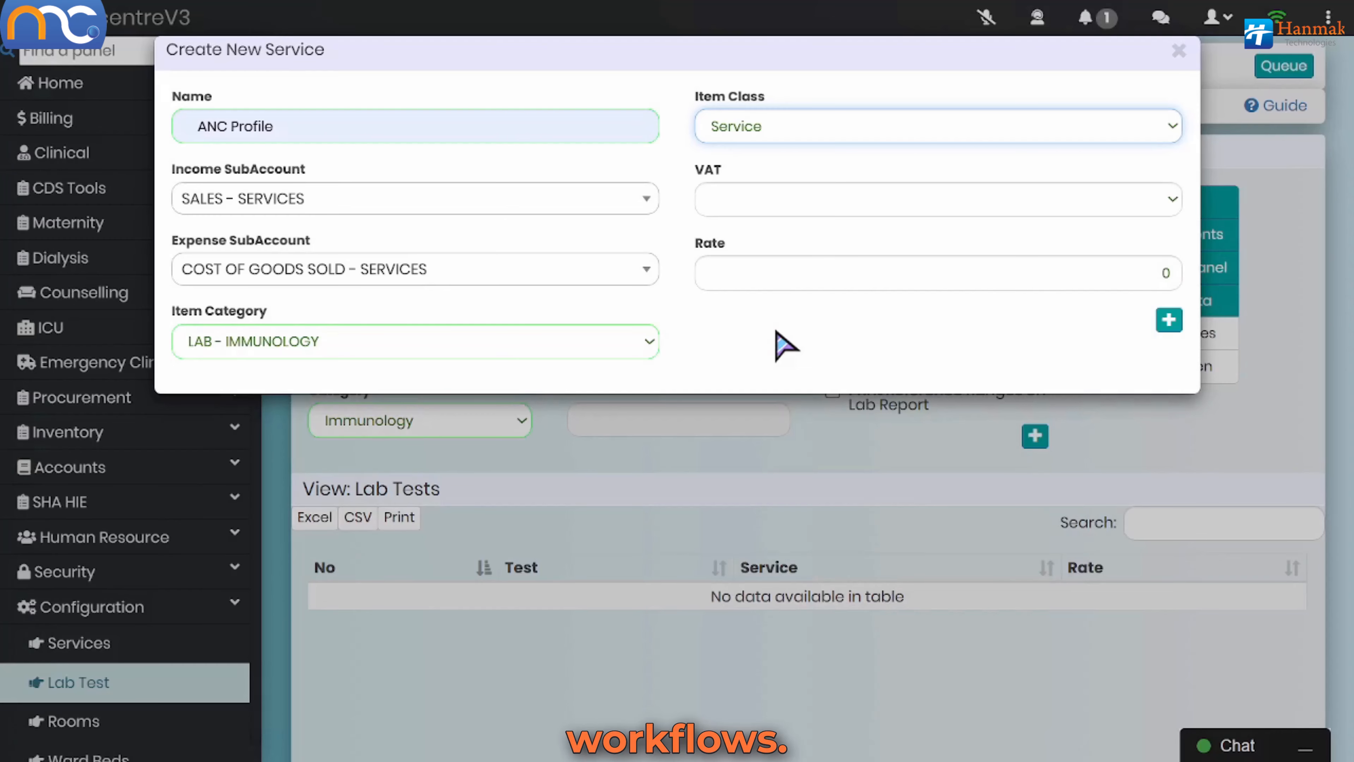
# Step: Create the service as VAT Exempt with a rate of 2000, and save the ANC Profile lab test linked to it
pyautogui.click(778, 198)
pyautogui.click(777, 260)
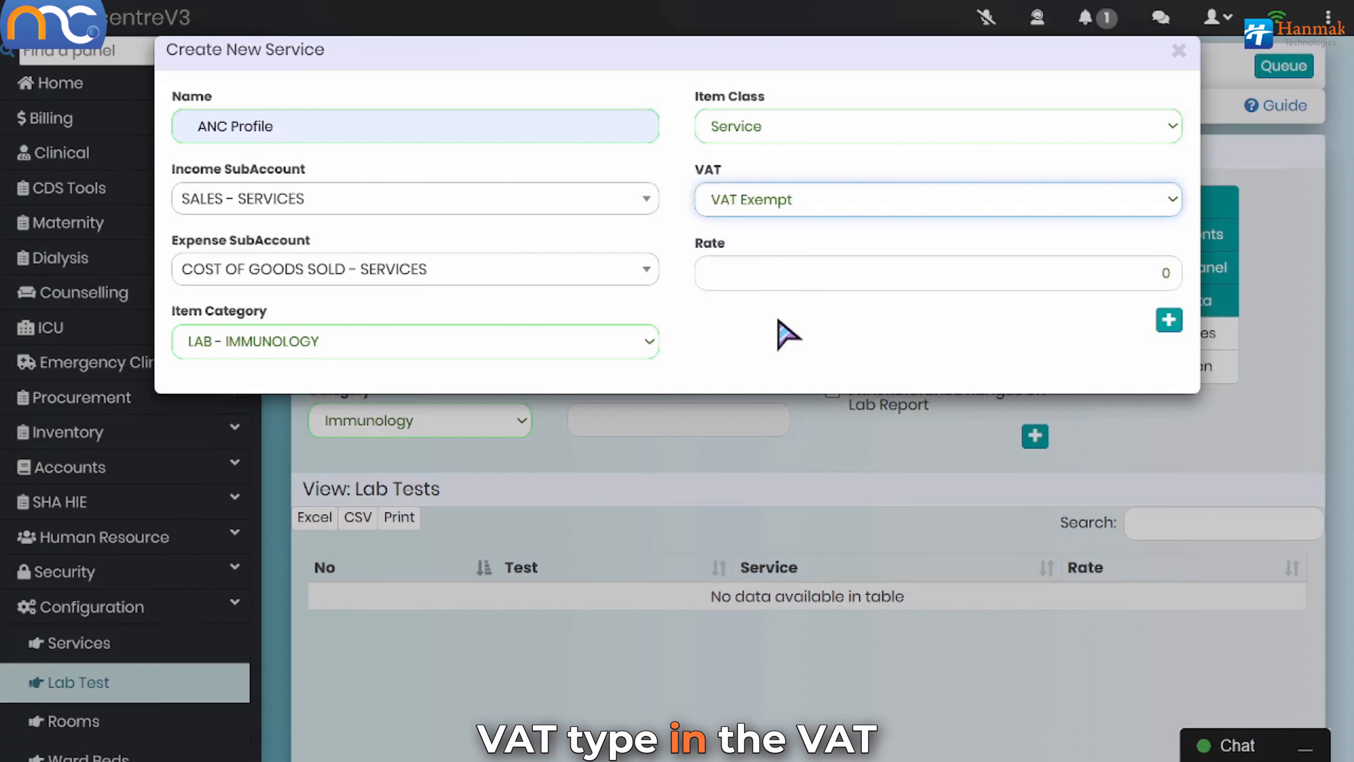
pyautogui.click(790, 287)
pyautogui.write('2000')
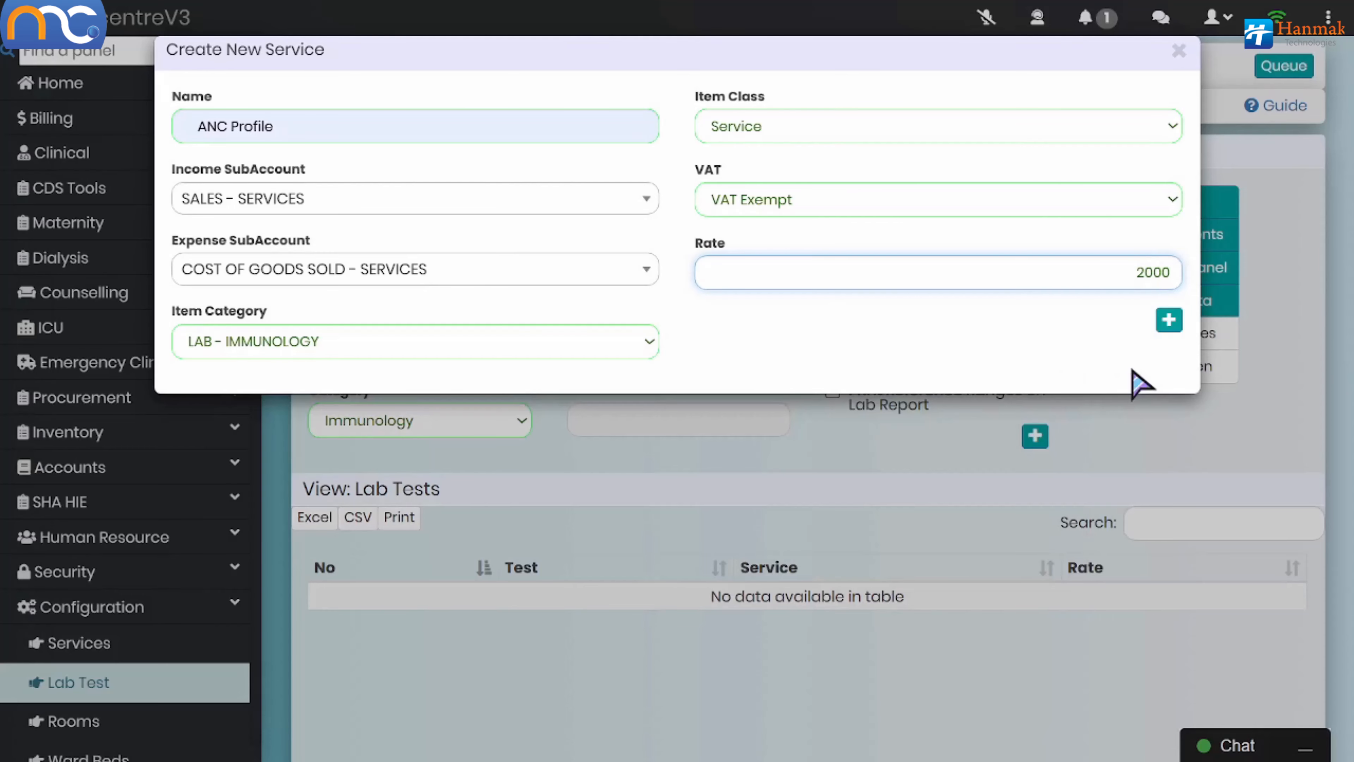
pyautogui.click(1169, 320)
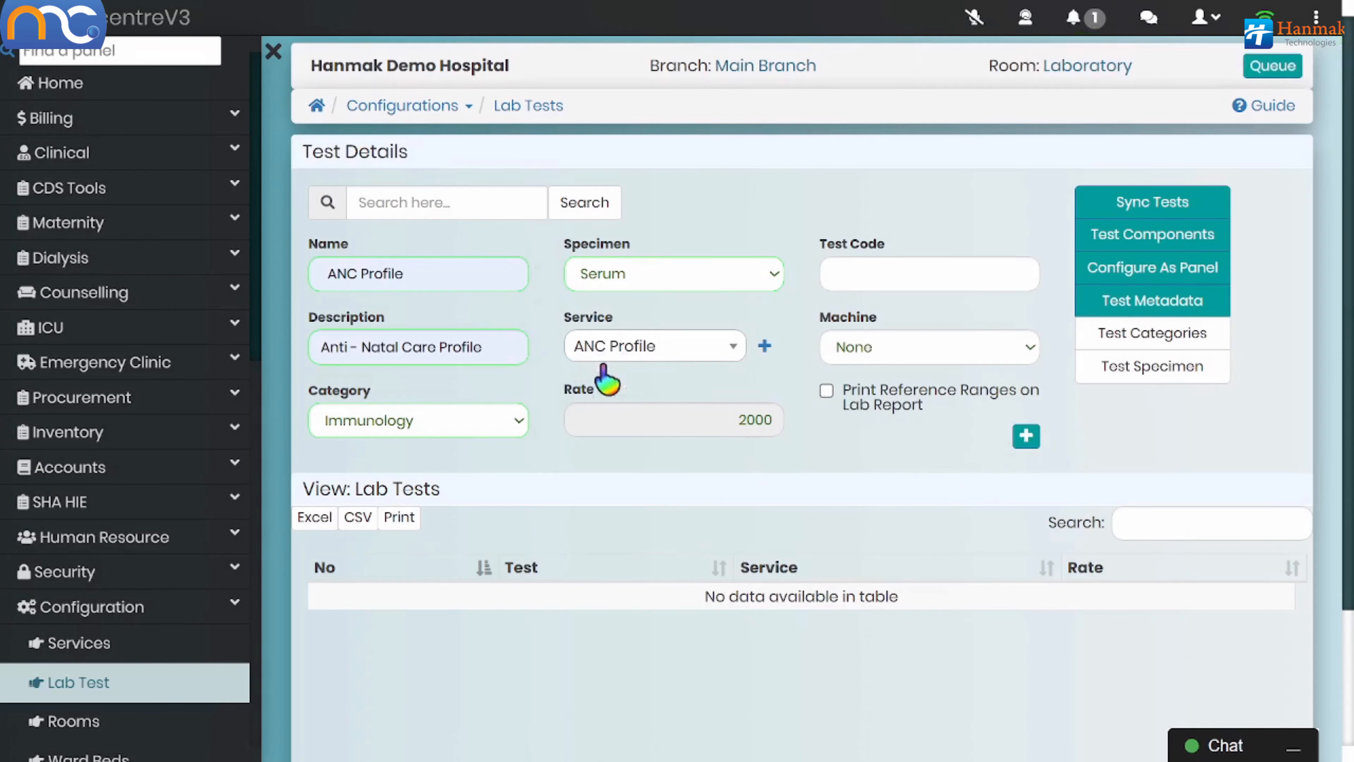
pyautogui.click(1026, 436)
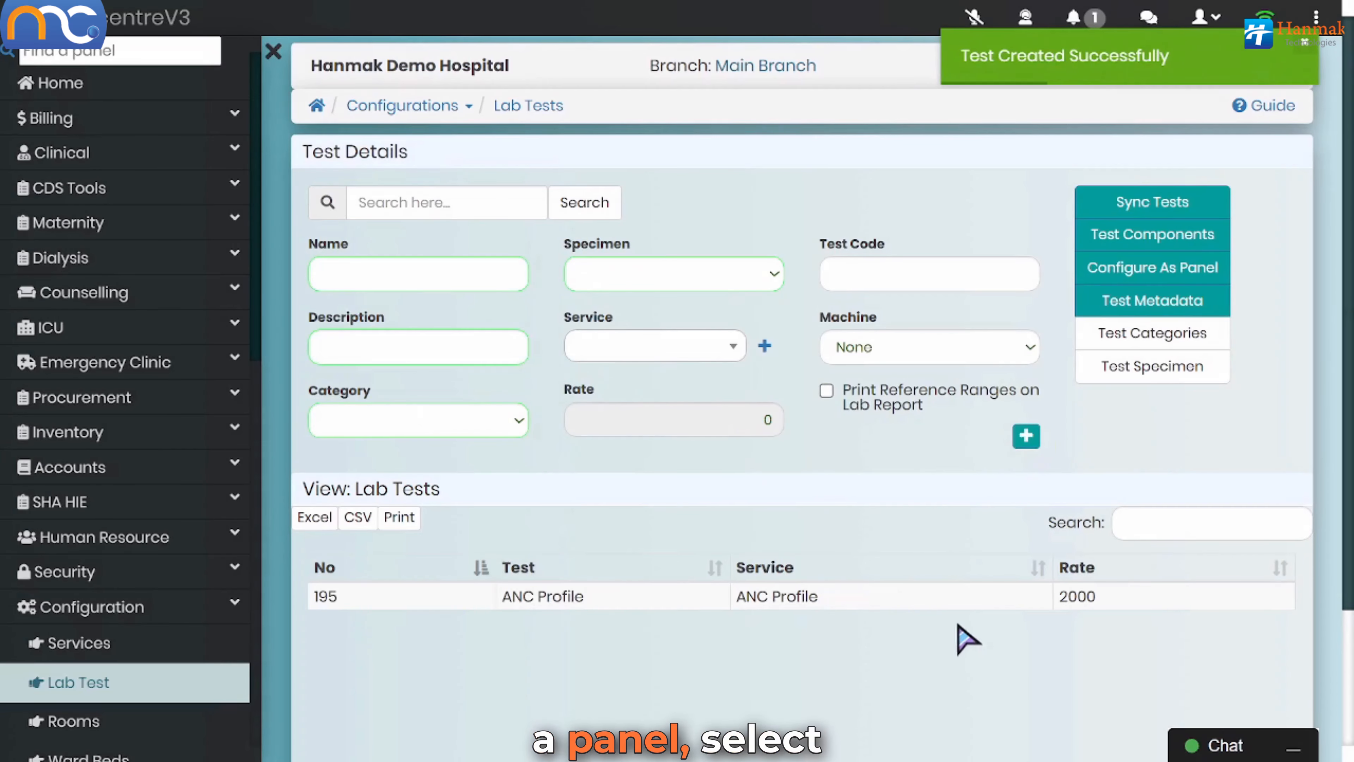
# Step: Open the panel configuration of the ANC Profile test and add BS for Malaria to its panel tests
pyautogui.click(955, 600)
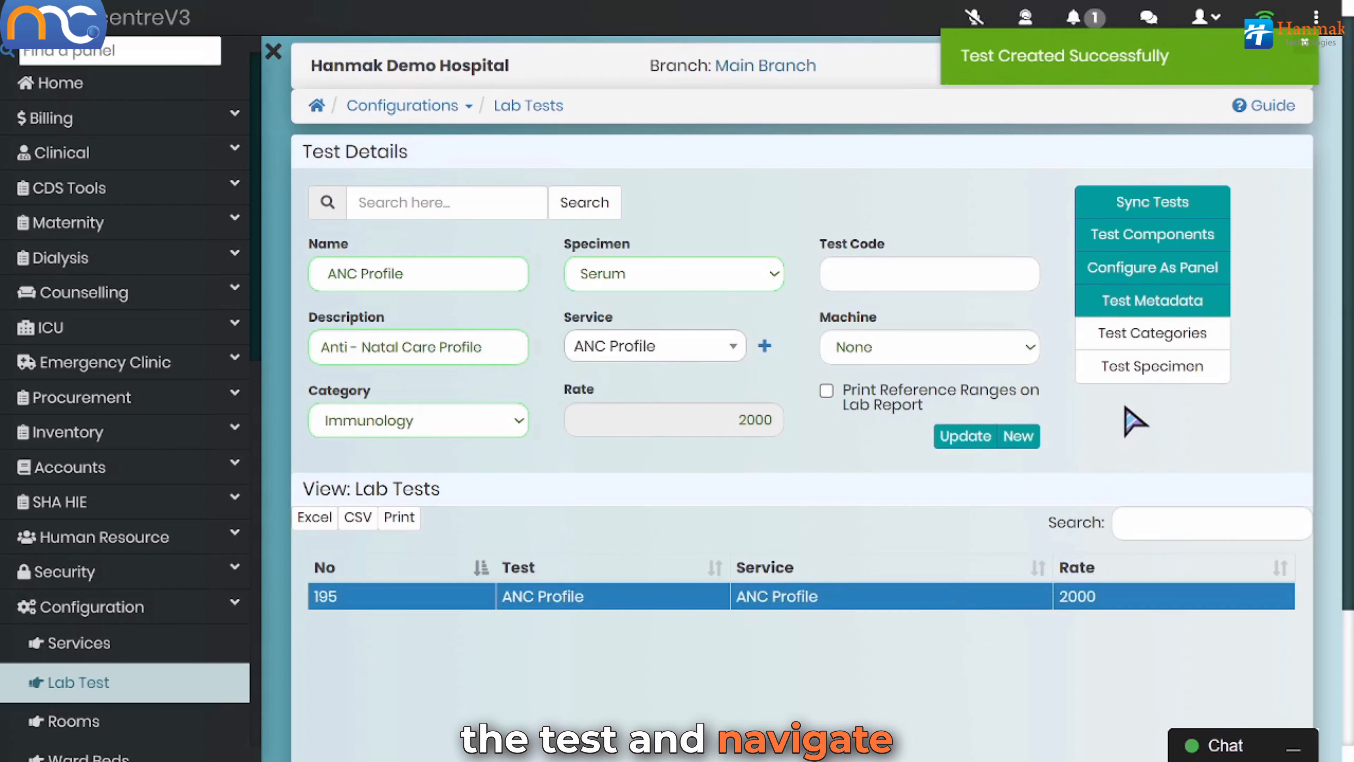
pyautogui.click(1141, 279)
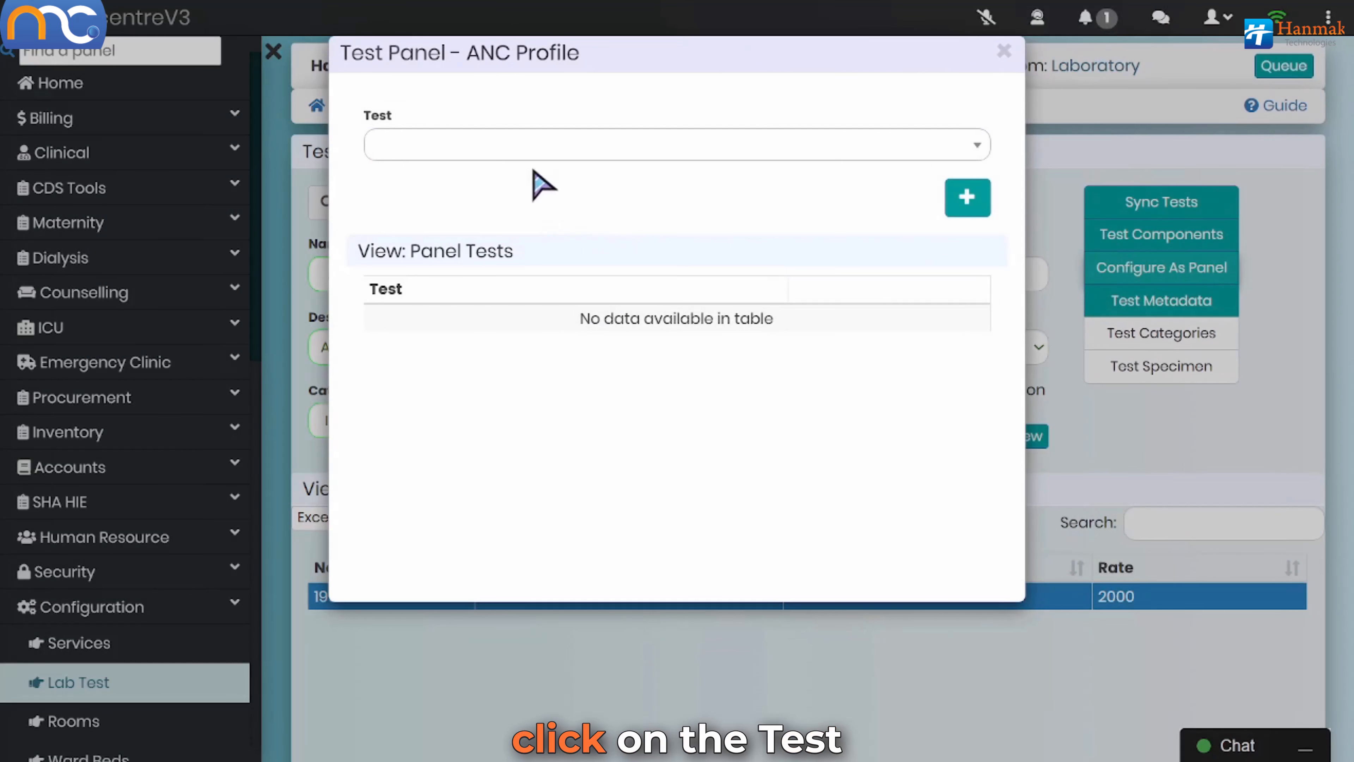
pyautogui.click(529, 152)
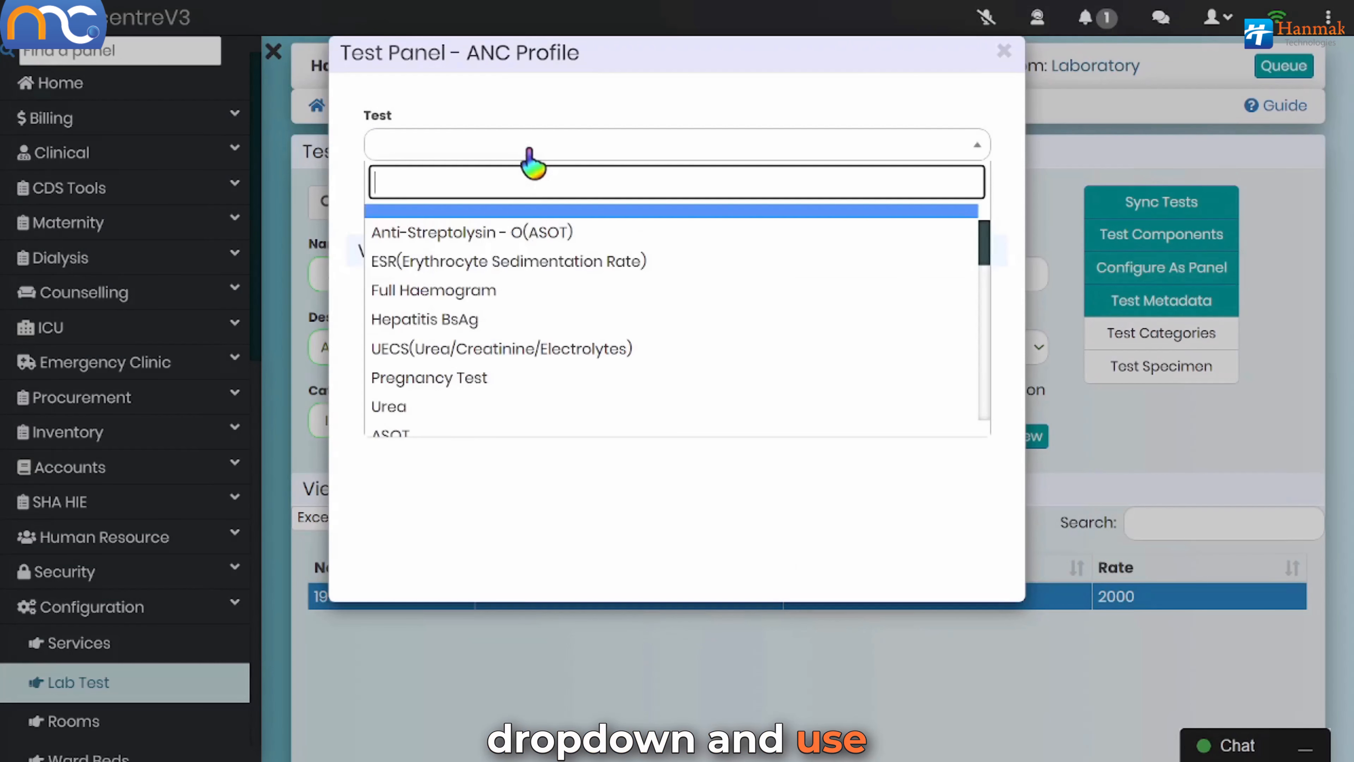
pyautogui.write('bs')
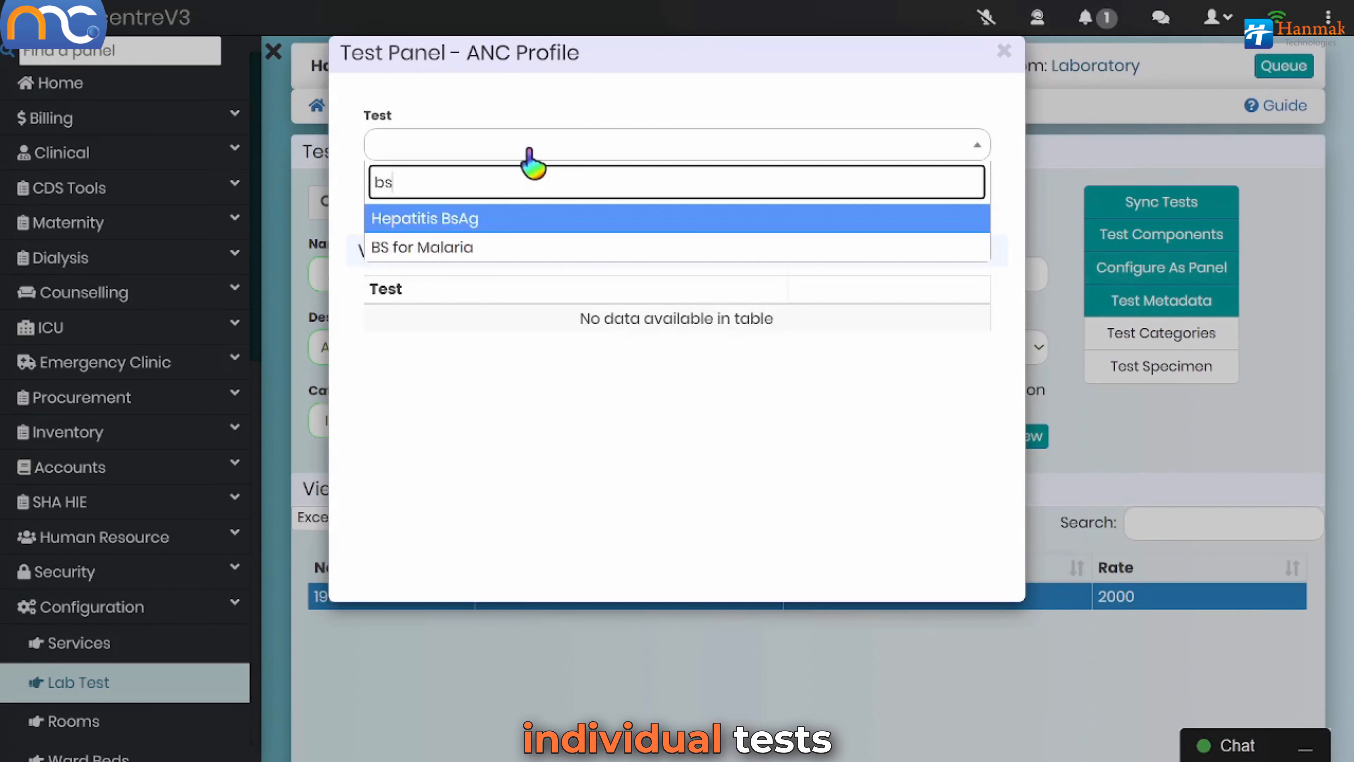
pyautogui.click(525, 248)
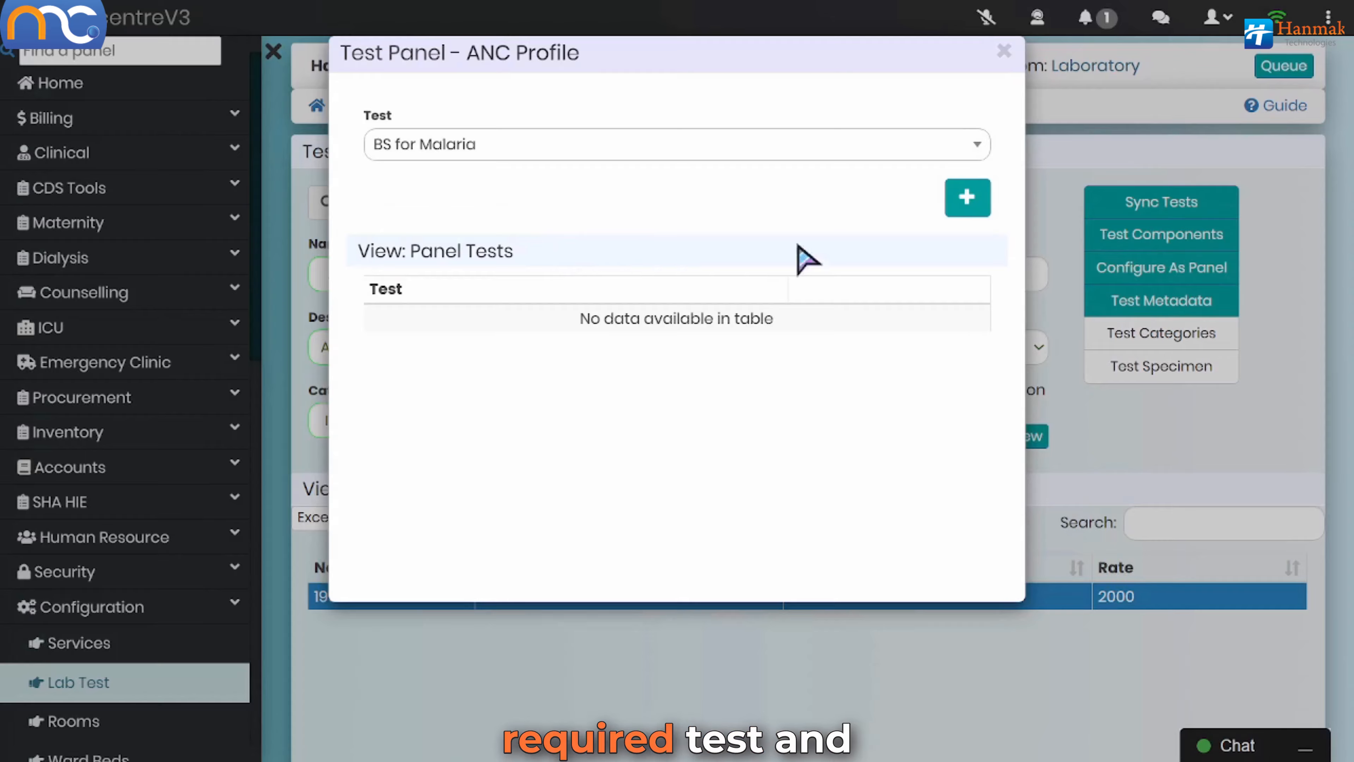
pyautogui.click(967, 206)
# Step: Add the VDRL and Blood grouping tests to the ANC Profile panel
pyautogui.click(644, 150)
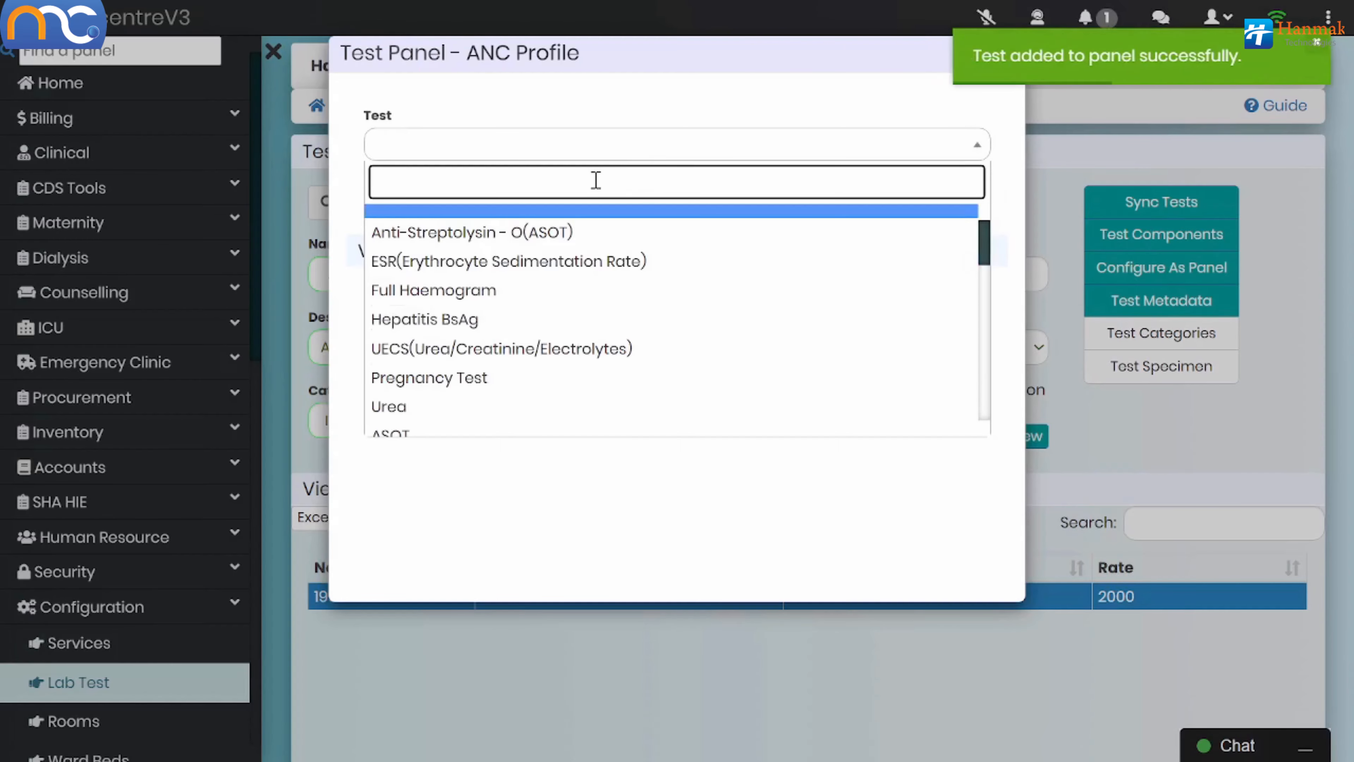
pyautogui.write('vd')
pyautogui.click(661, 219)
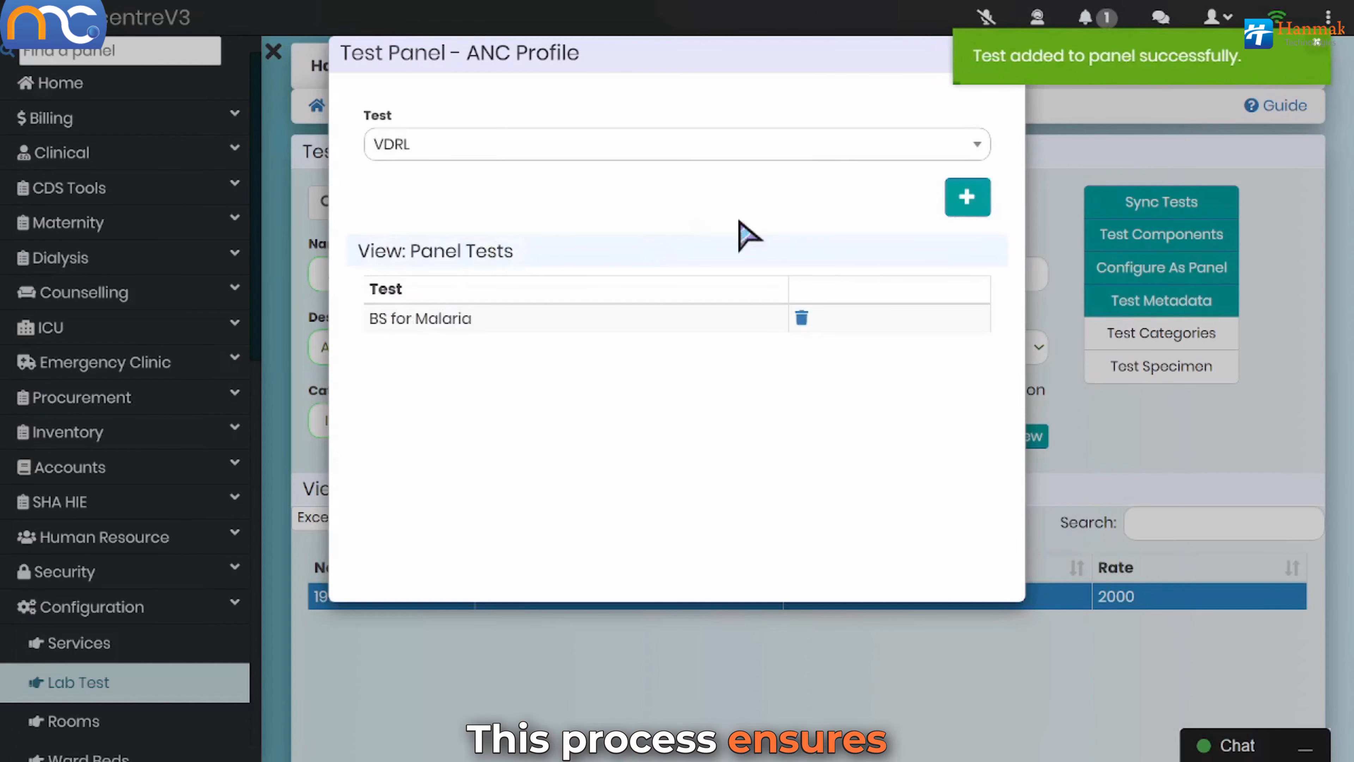
pyautogui.click(967, 197)
pyautogui.click(539, 155)
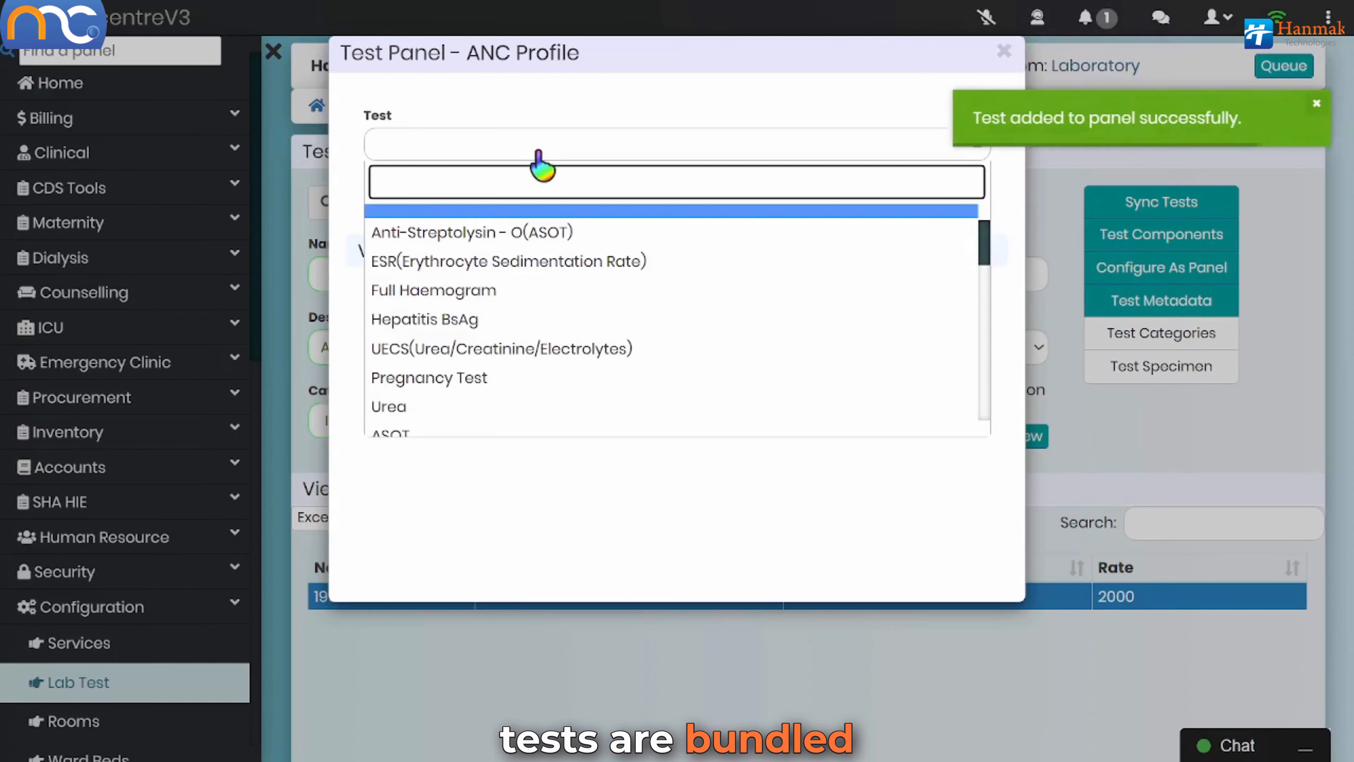
pyautogui.write('b')
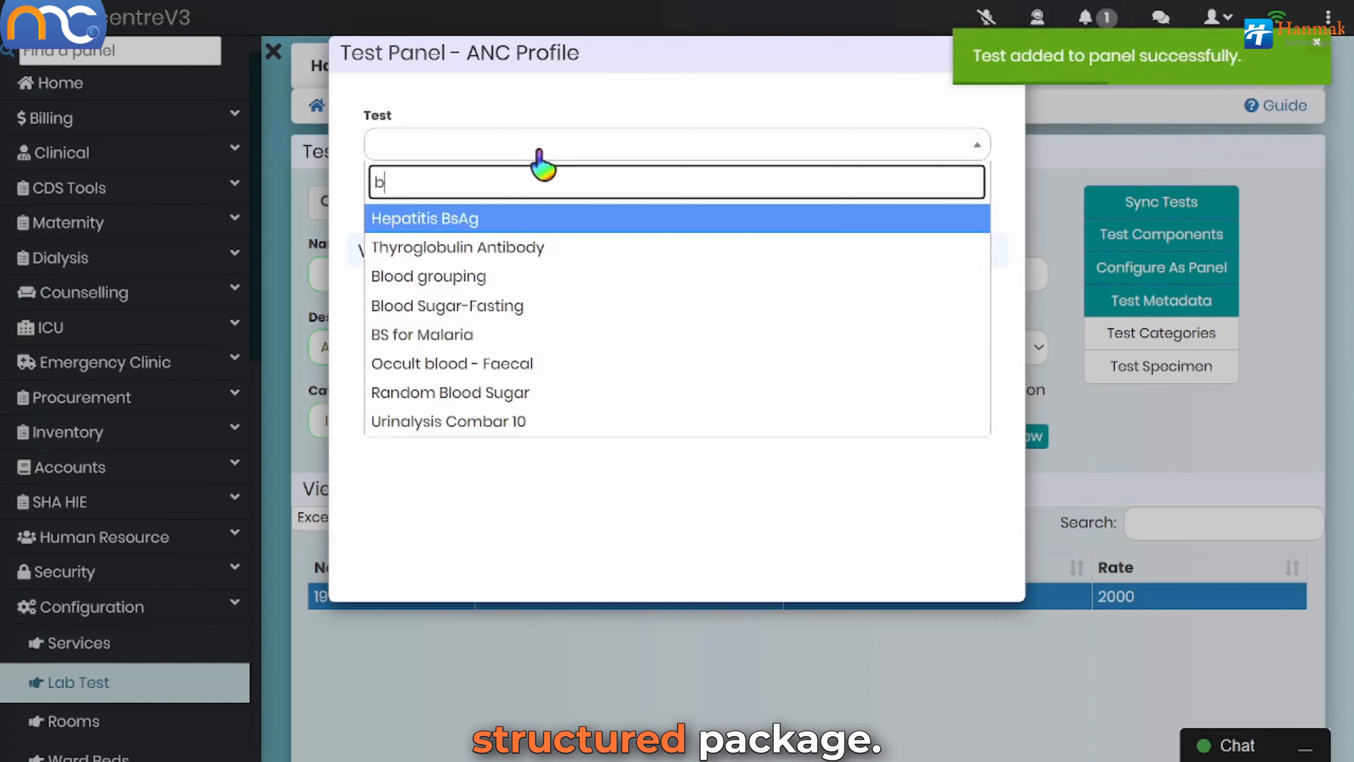
pyautogui.write('loo')
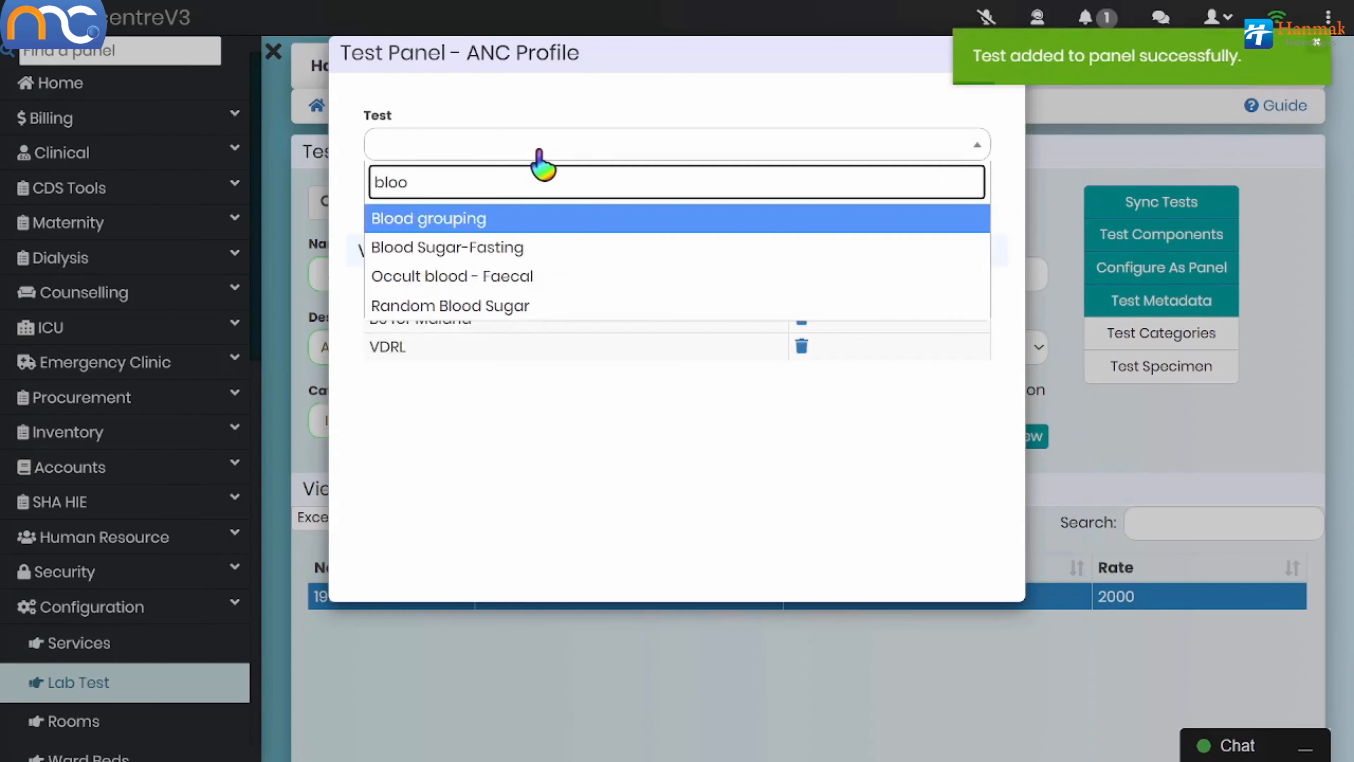
pyautogui.click(551, 218)
pyautogui.click(967, 201)
# Step: Add Urinalysis Combar 10 and Full Haemogram to the ANC Profile panel
pyautogui.click(563, 155)
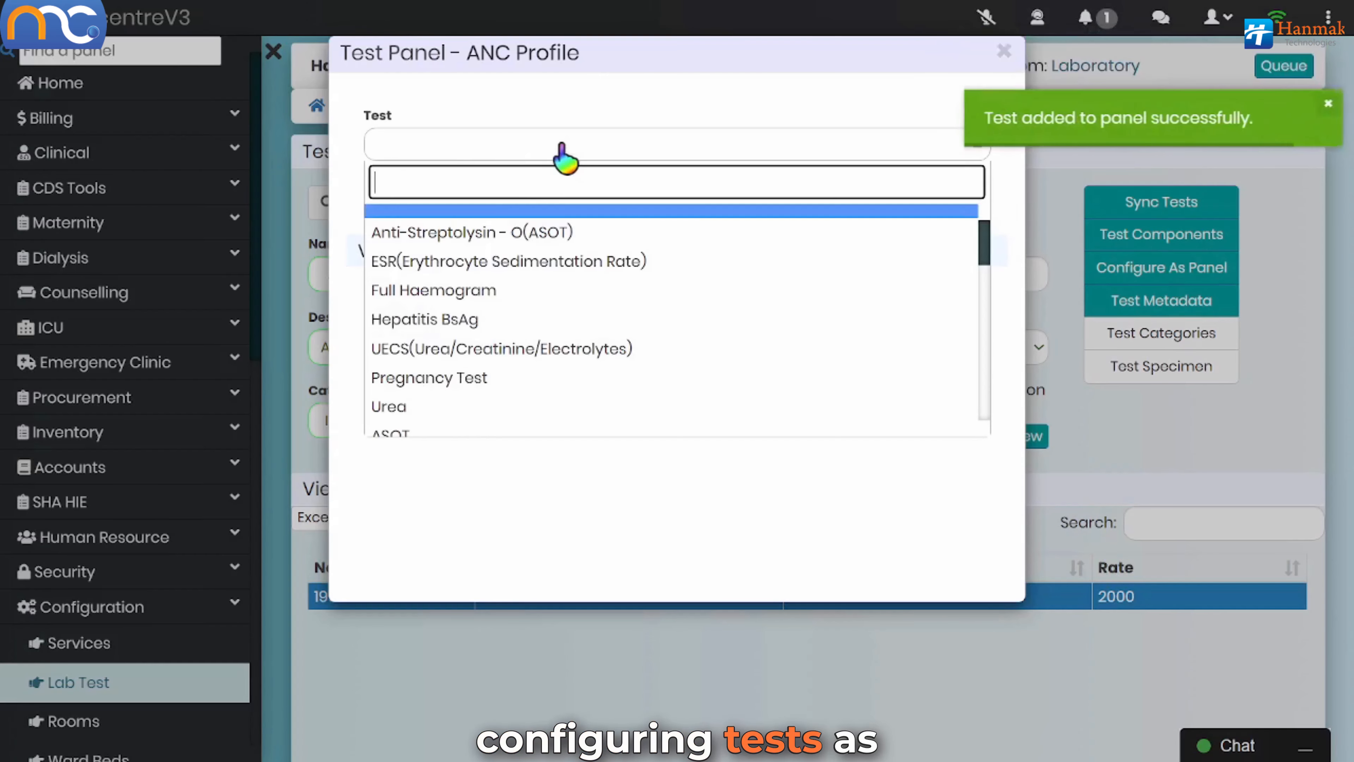
pyautogui.write('uri')
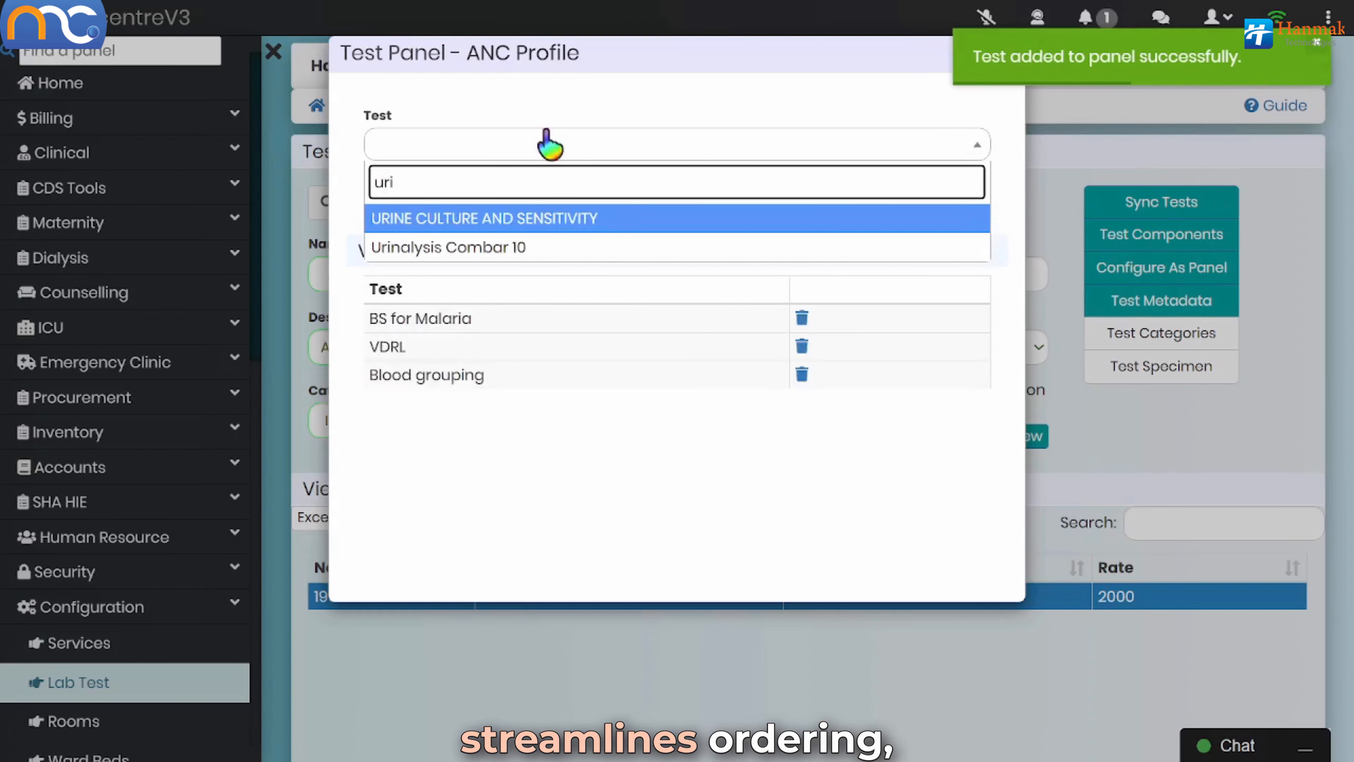
pyautogui.click(519, 249)
pyautogui.click(965, 202)
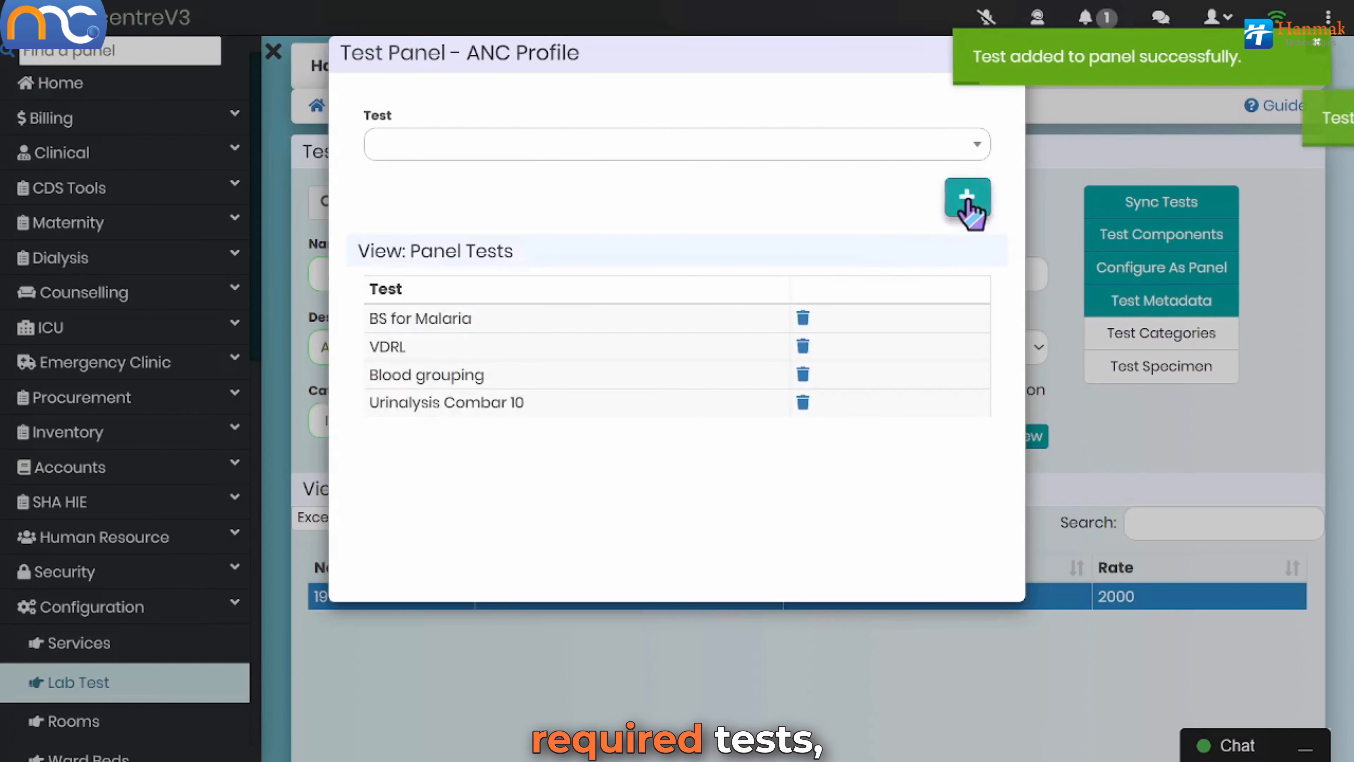
pyautogui.click(501, 144)
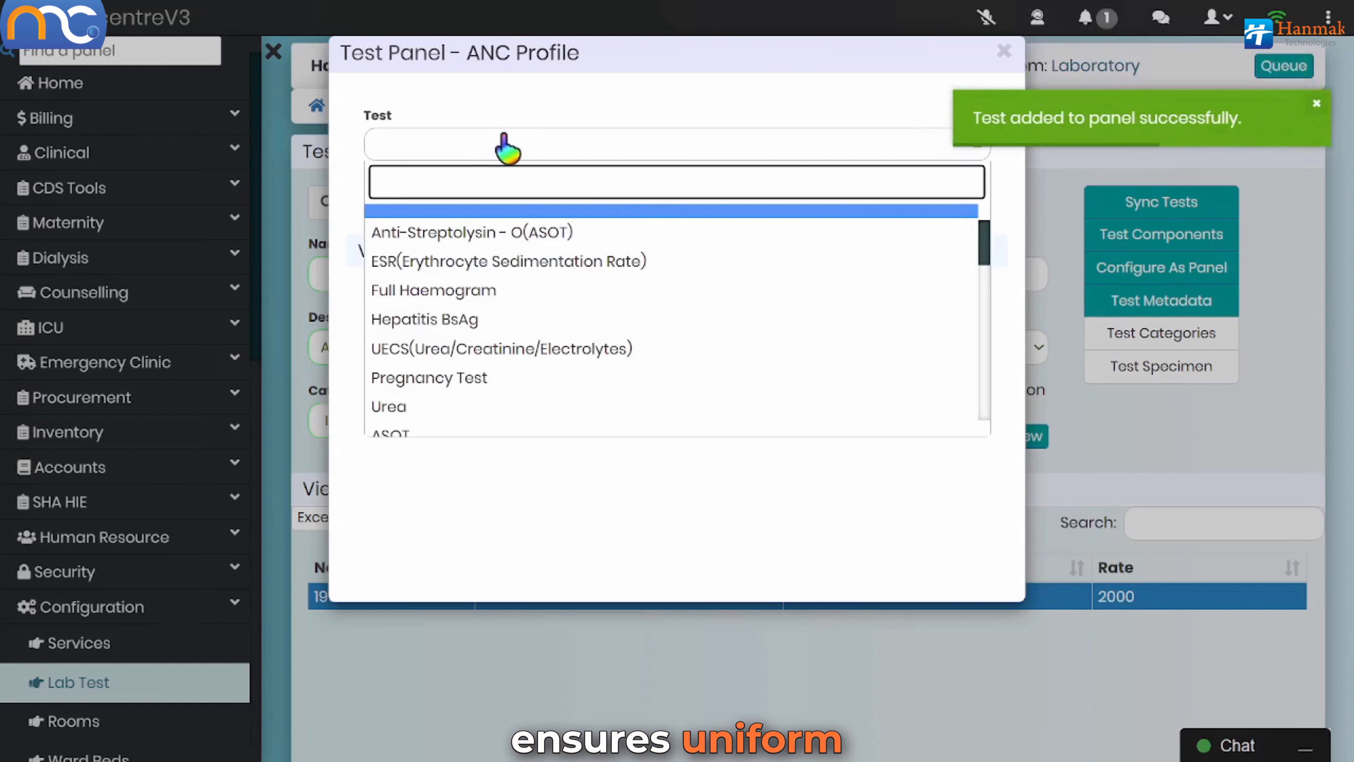
pyautogui.write('haemo')
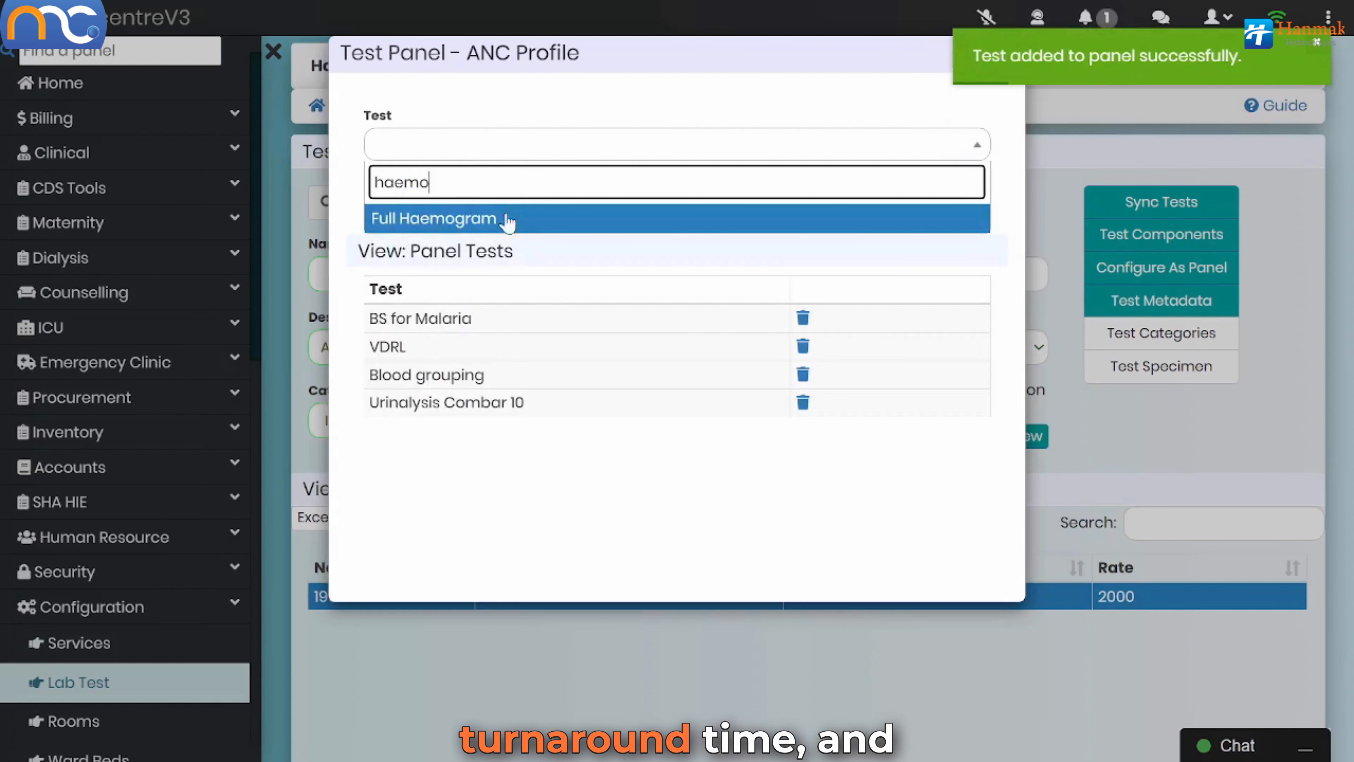
pyautogui.click(507, 218)
pyautogui.click(970, 199)
# Step: Find HIV Test among the available tests and add it to the ANC Profile panel
pyautogui.click(534, 144)
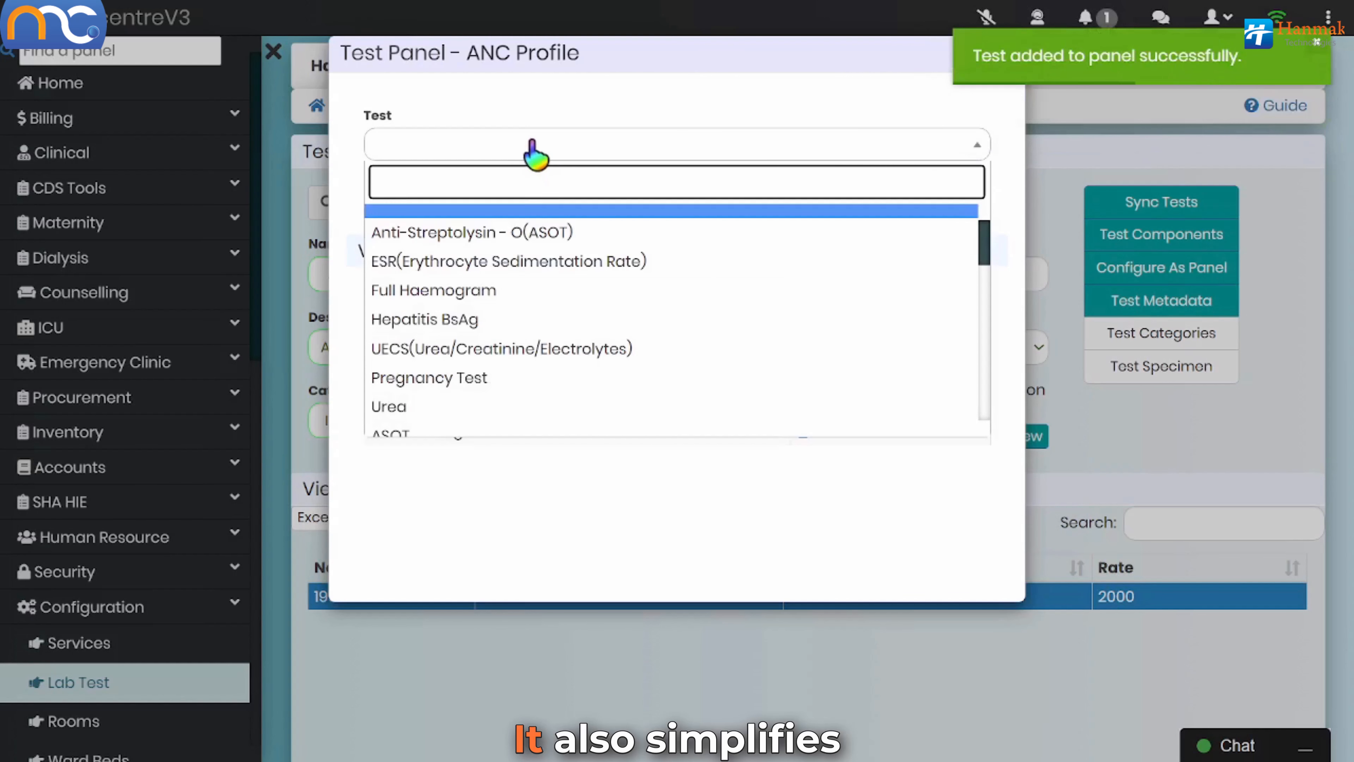
pyautogui.write('hiv')
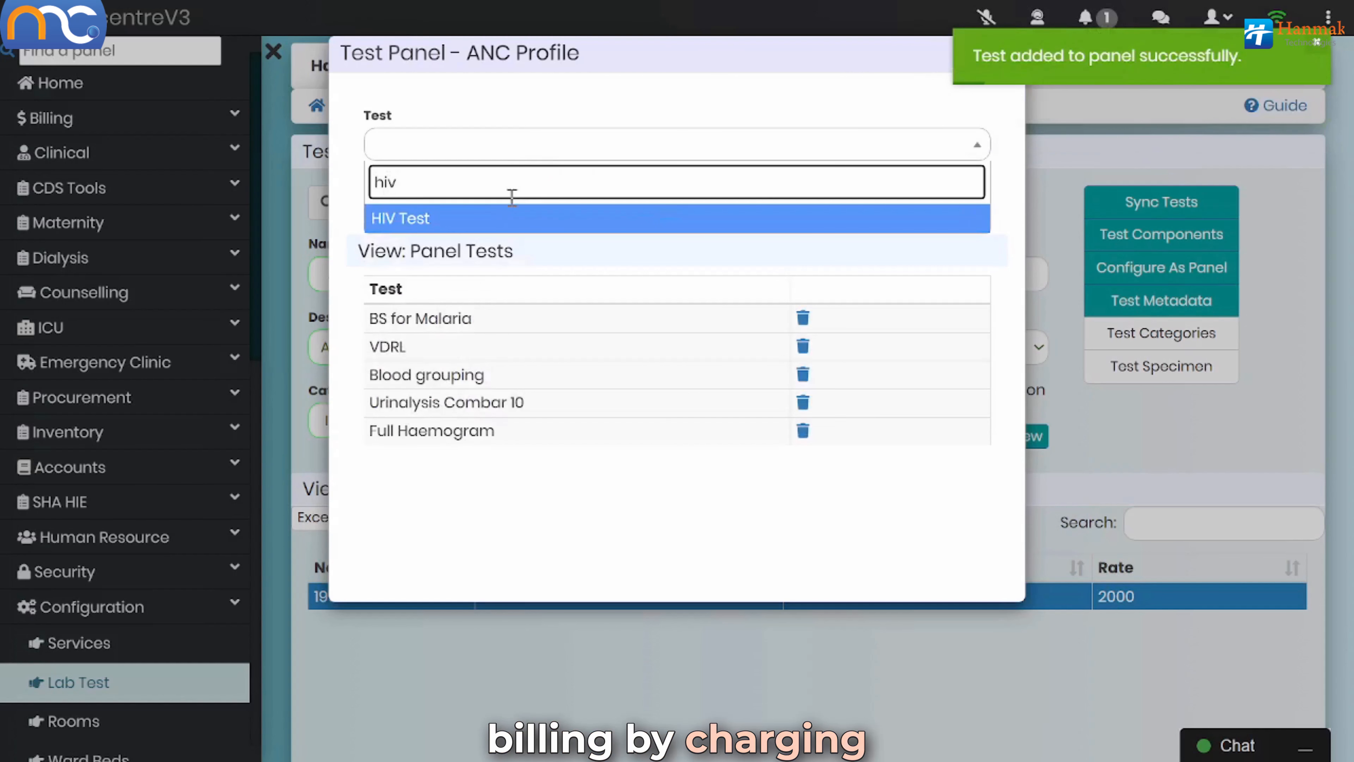
pyautogui.click(514, 218)
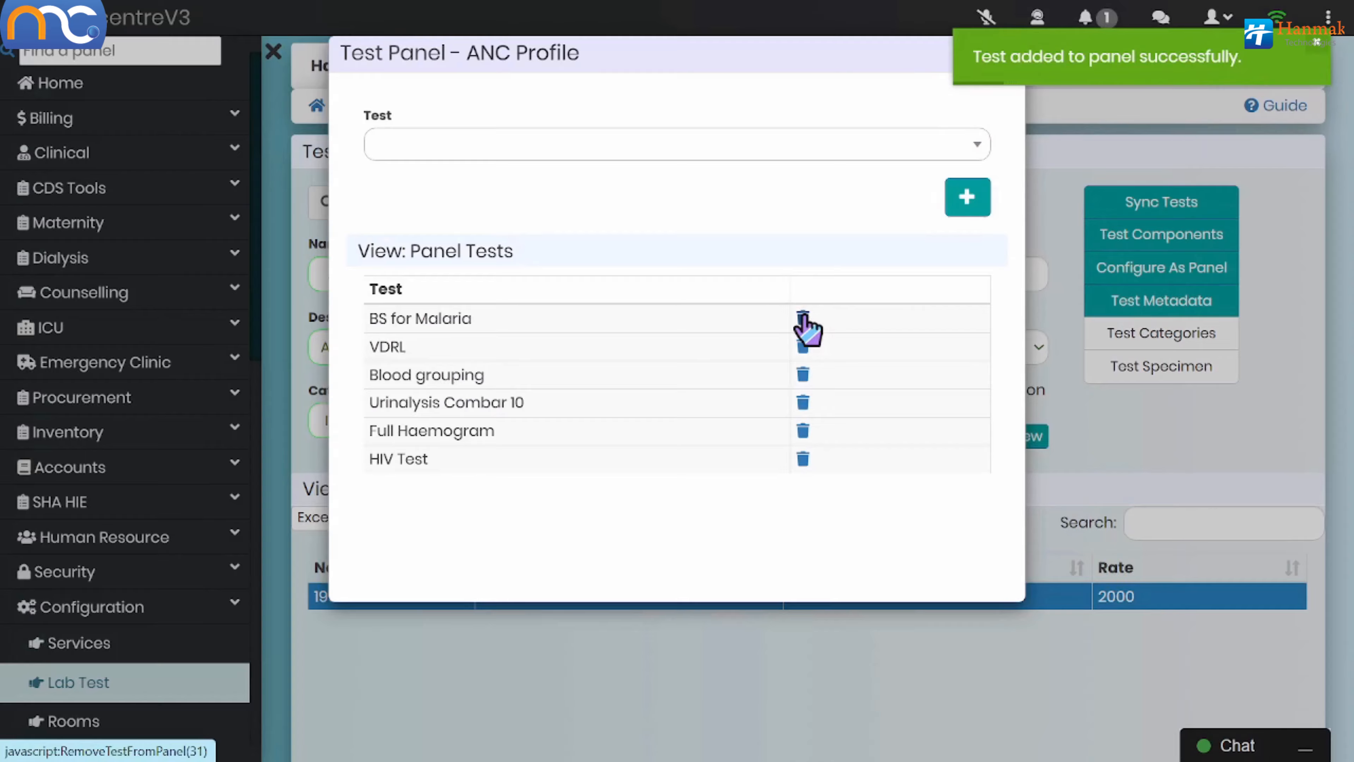
# Step: Add Random Blood Sugar to the ANC Profile panel and remove Urinalysis Combar 10 from it
pyautogui.click(617, 144)
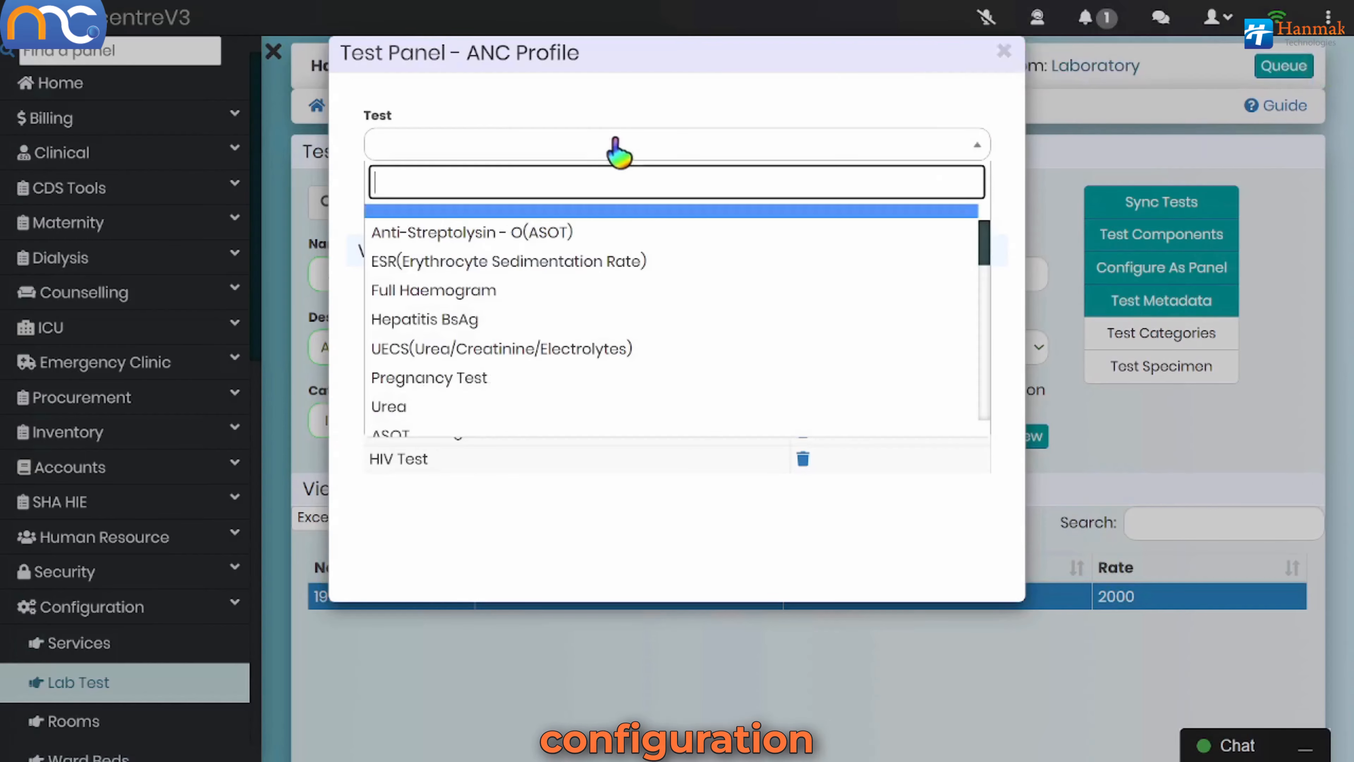
pyautogui.write('rand')
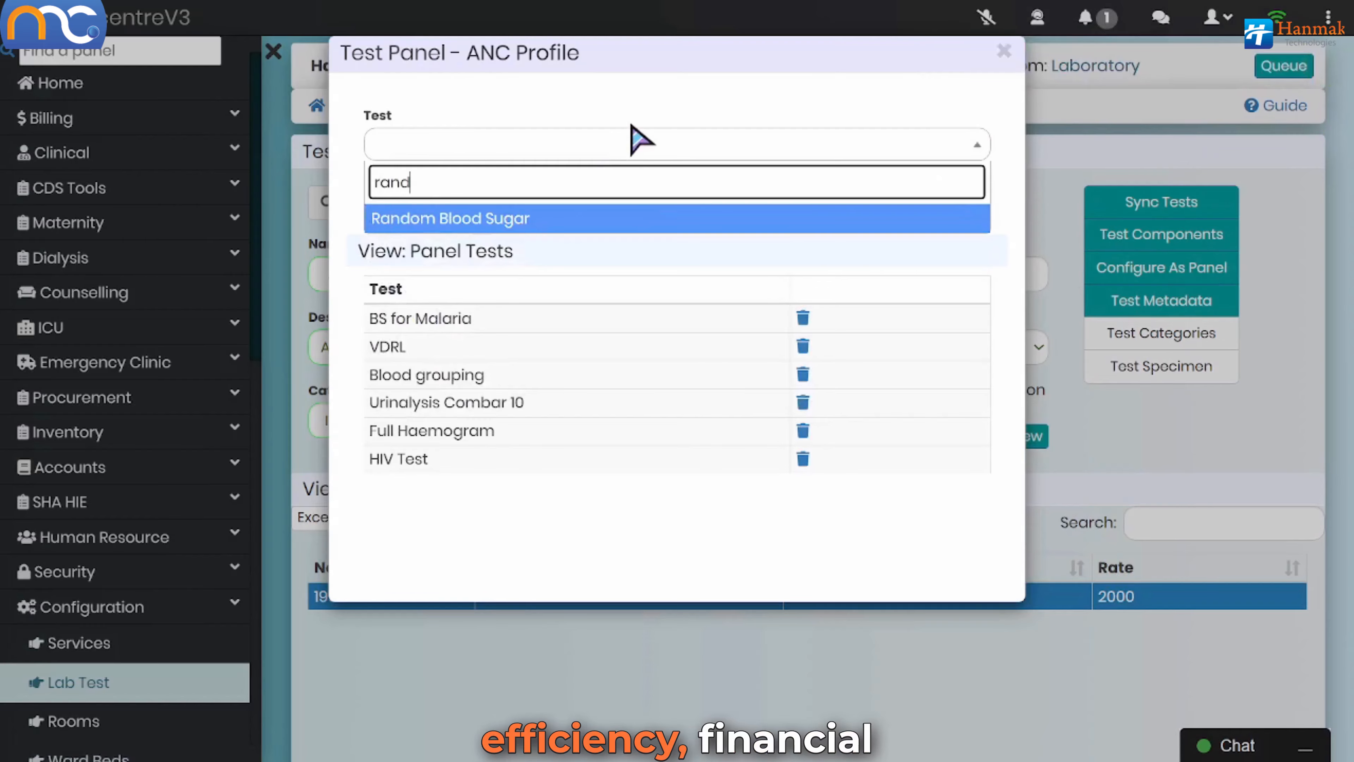
pyautogui.click(575, 218)
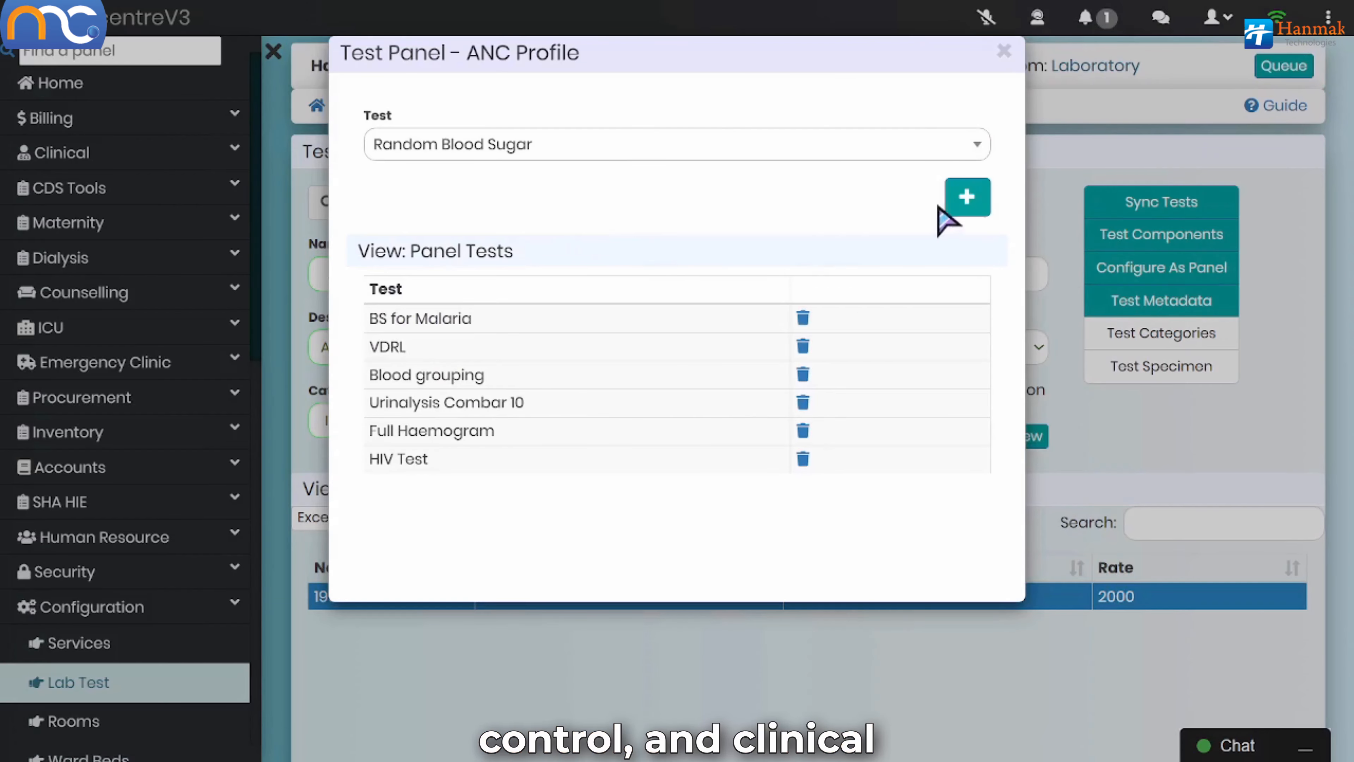
pyautogui.click(965, 205)
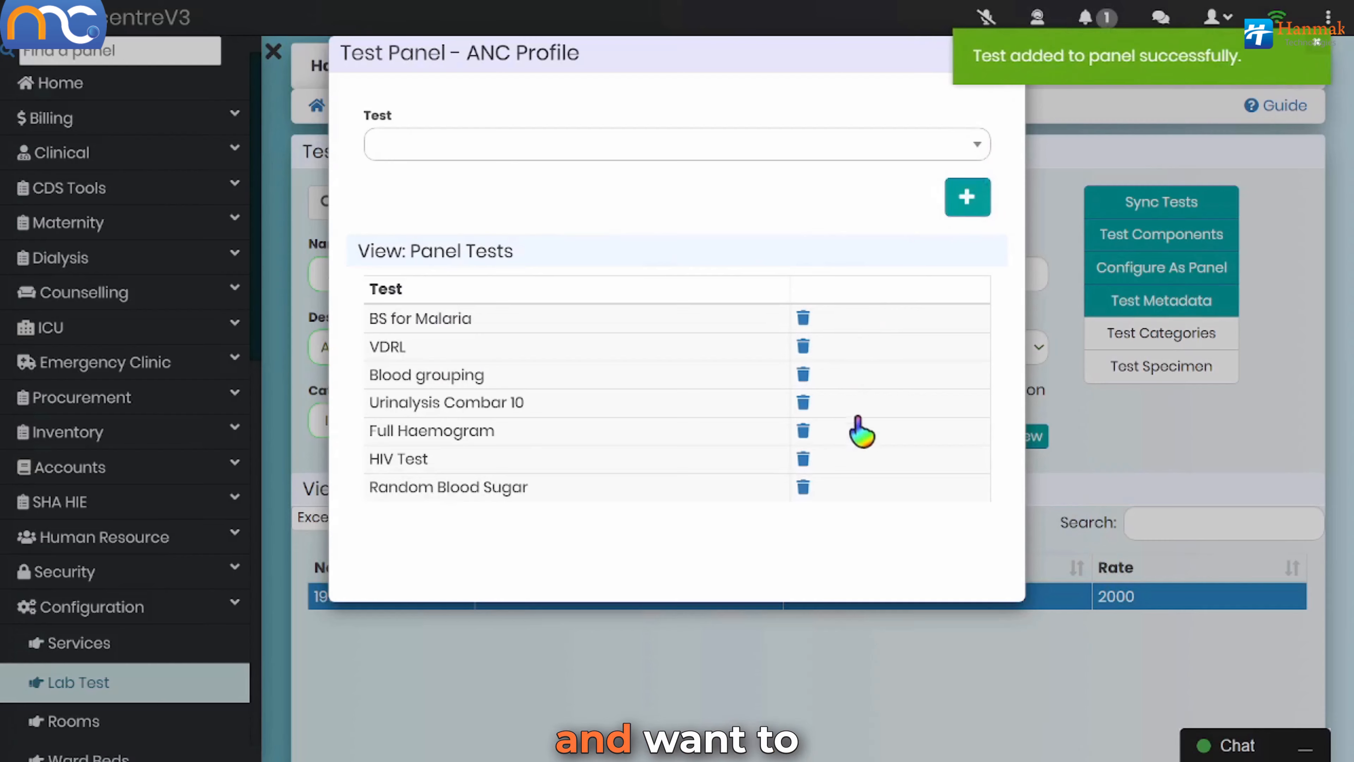
pyautogui.click(803, 402)
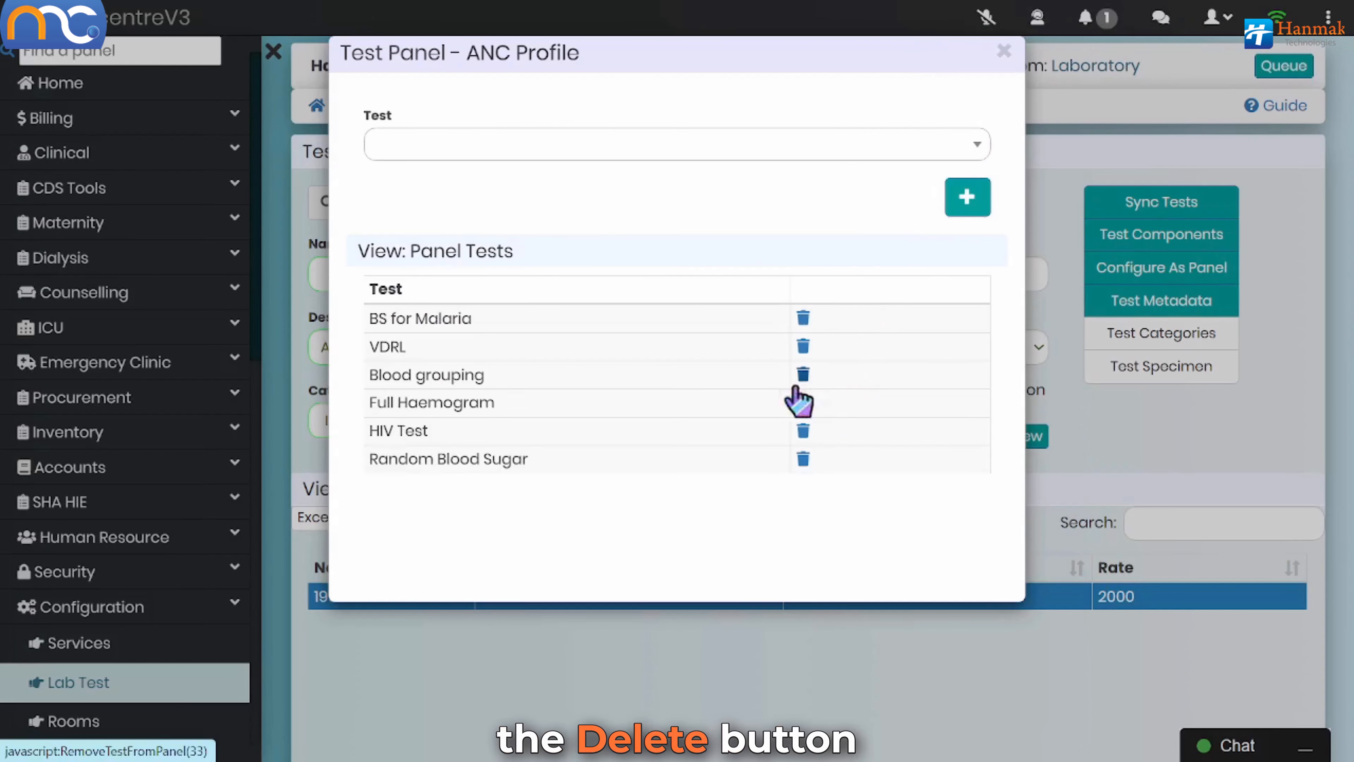